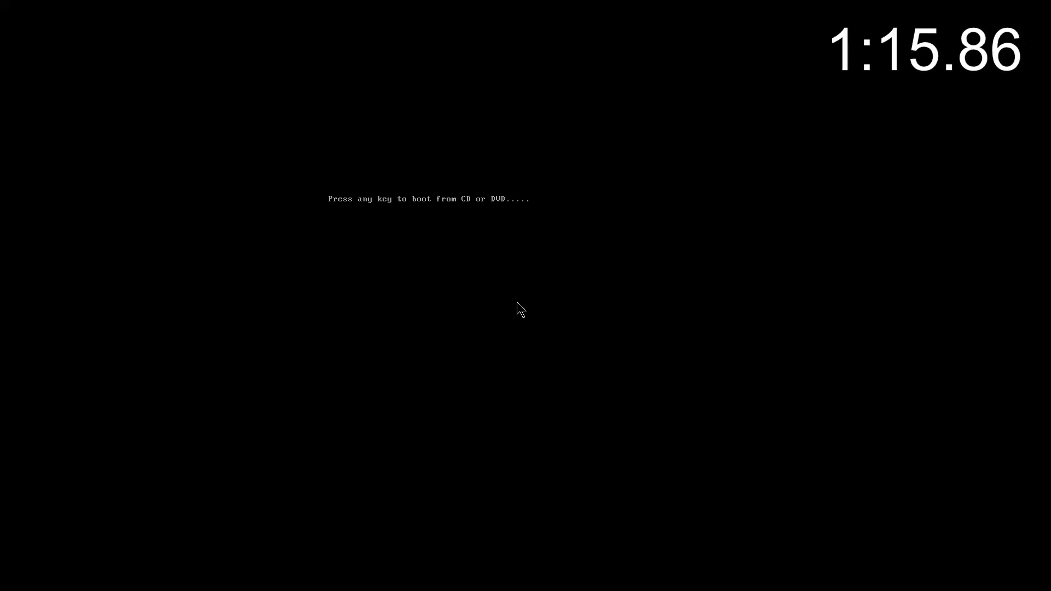
# Boot the virtual machine from the CD or DVD and dismiss the security options screen once it is showing.
pyautogui.press('Return')
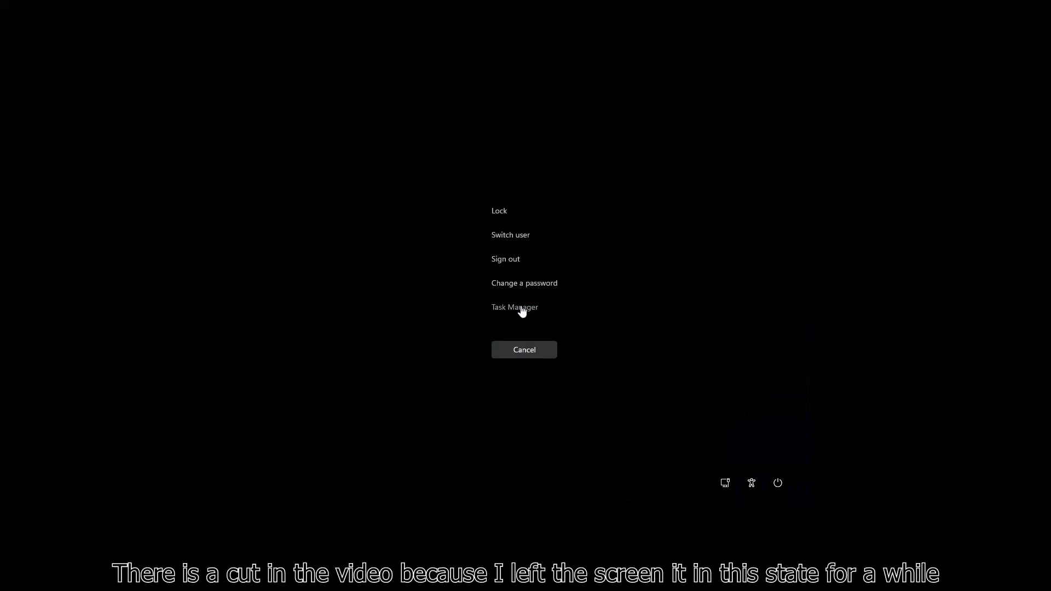
pyautogui.click(534, 351)
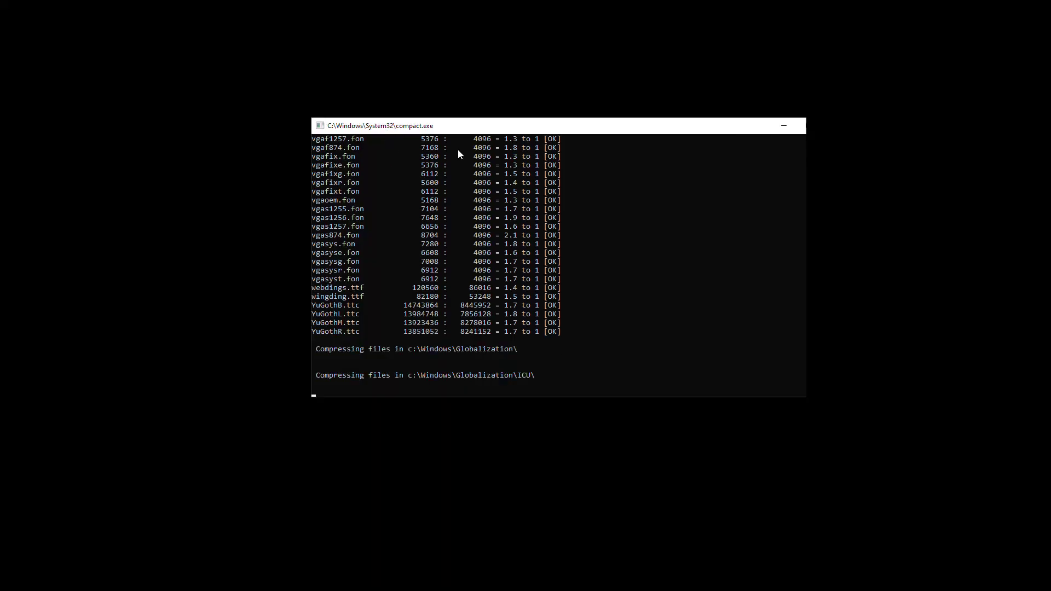
# Move the compact.exe console window aside to uncover the desktop.
pyautogui.moveTo(462, 149); pyautogui.dragTo(436, 139)
pyautogui.moveTo(403, 328); pyautogui.dragTo(529, 333)
pyautogui.click(529, 334)
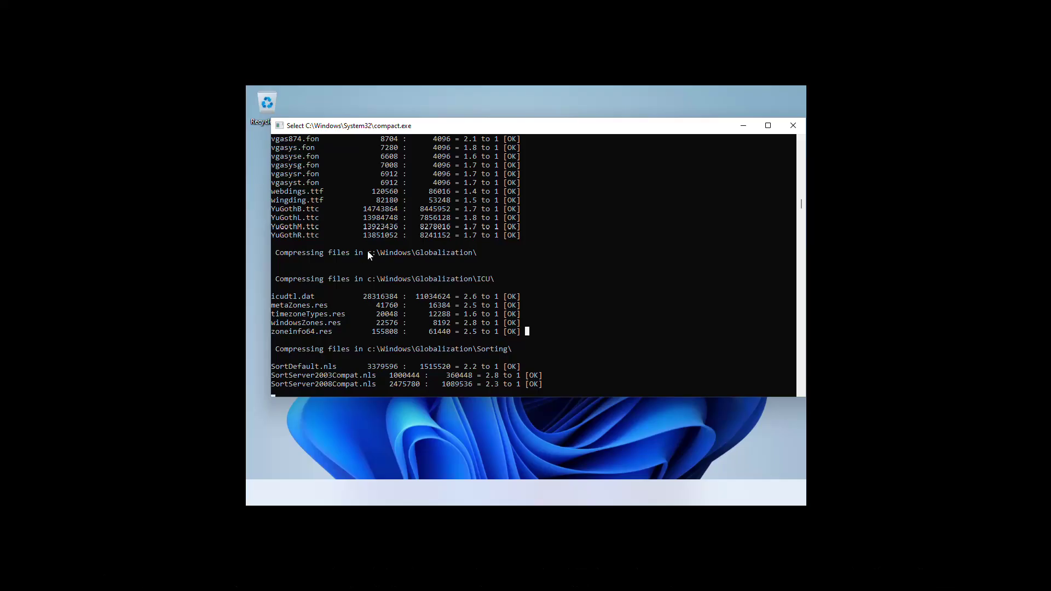
pyautogui.moveTo(570, 124); pyautogui.dragTo(685, 171)
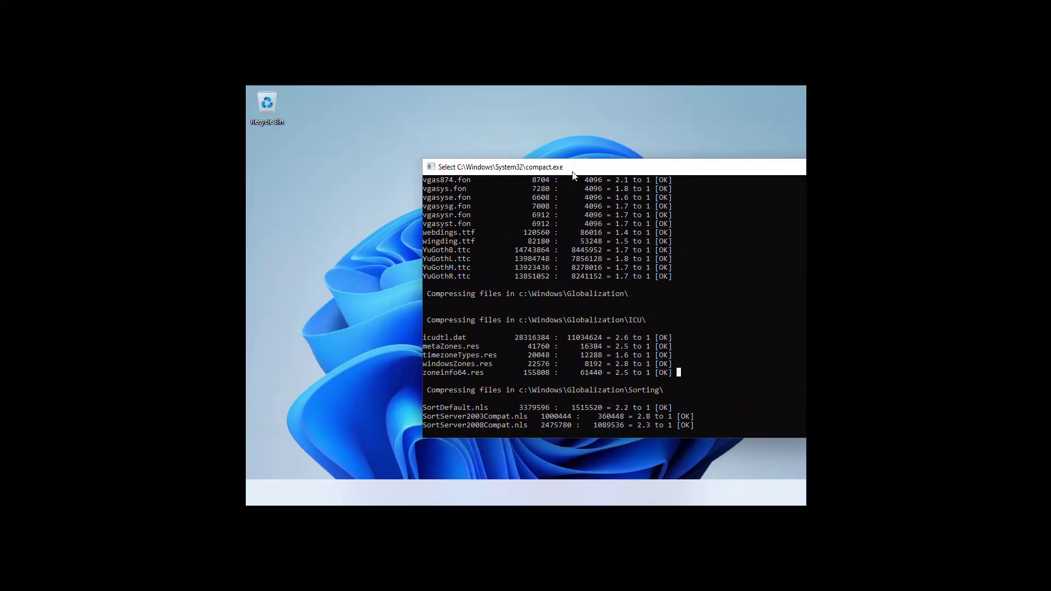
pyautogui.moveTo(560, 175); pyautogui.dragTo(581, 169)
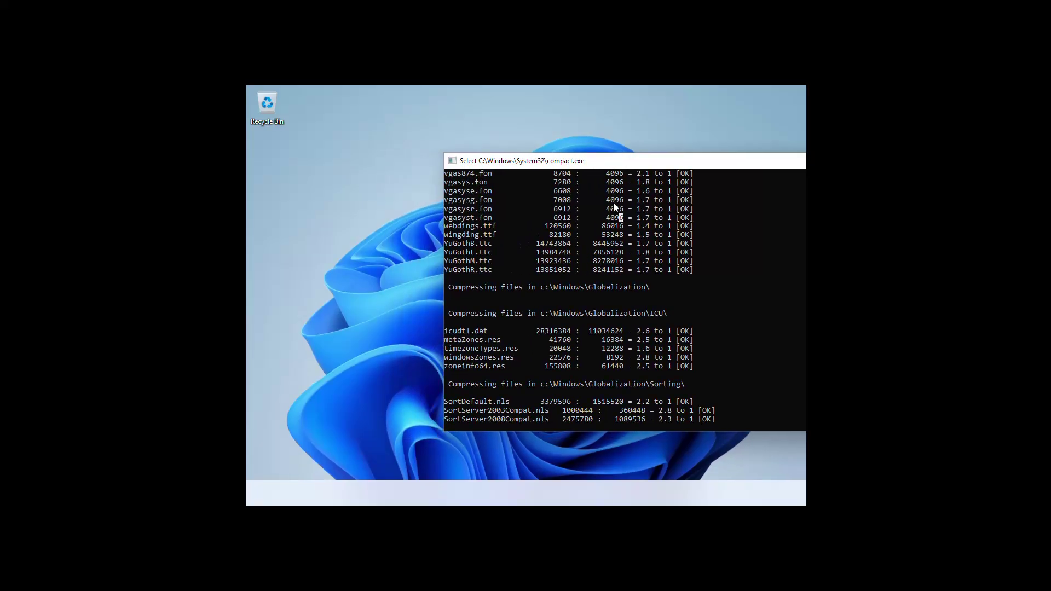
# Open Task Manager and end the File Compress Utility task.
pyautogui.hotkey('ctrl', 'shift', 'Escape')
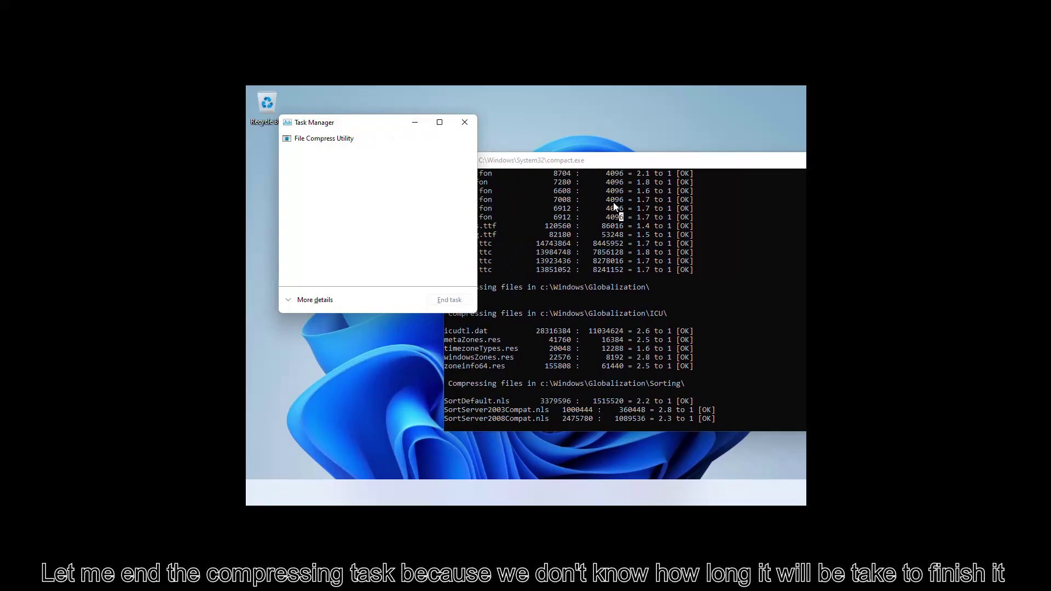
pyautogui.rightClick(339, 124)
pyautogui.click(329, 150)
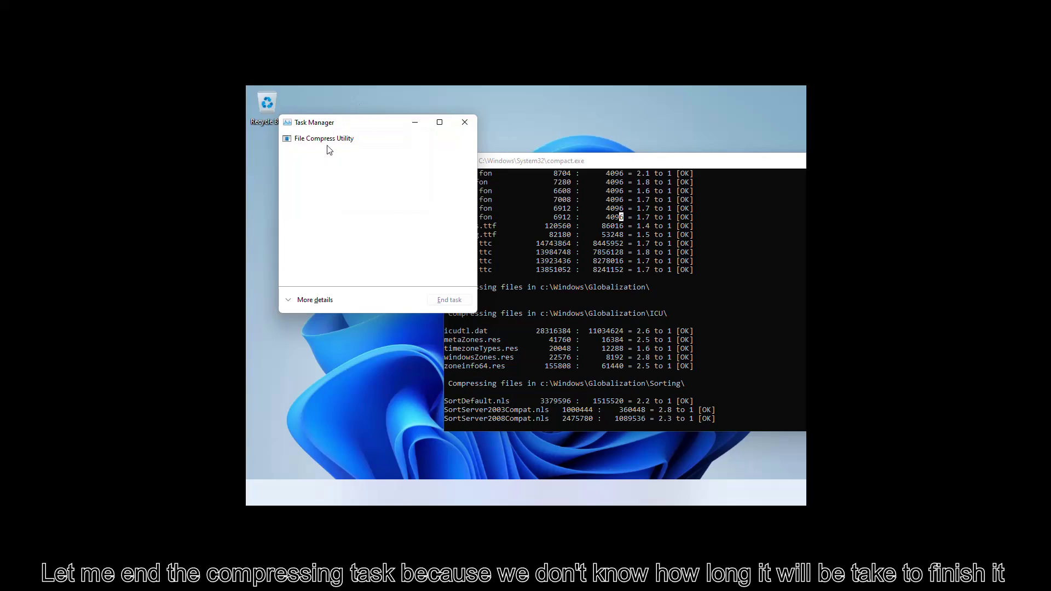
pyautogui.rightClick(329, 150)
pyautogui.click(344, 169)
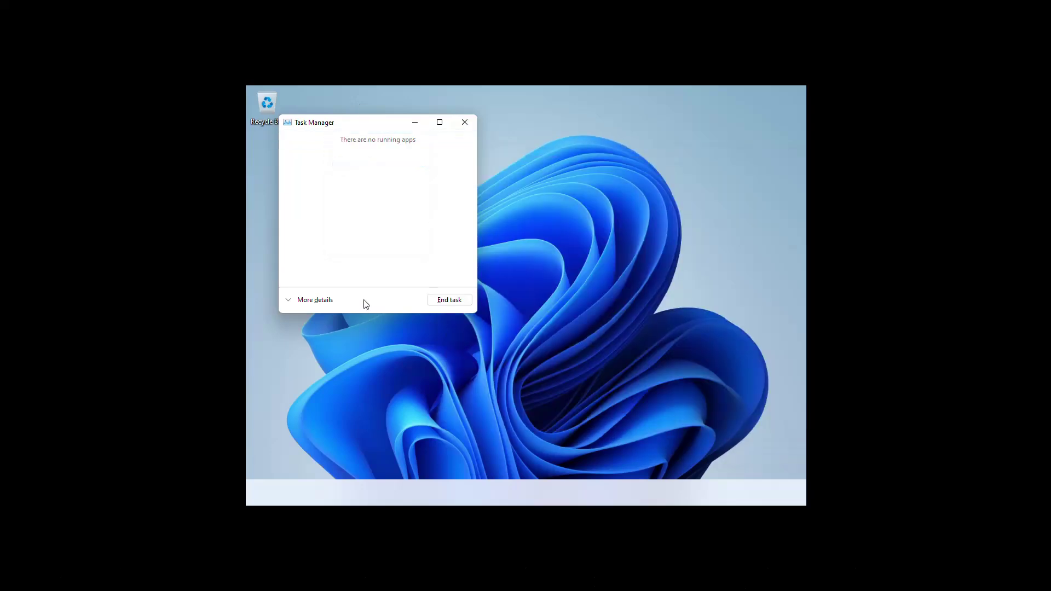
# Expand Task Manager to its detailed view and look through the background and Windows processes with their CPU and memory use.
pyautogui.click(330, 300)
pyautogui.scroll(-3, 449, 313)
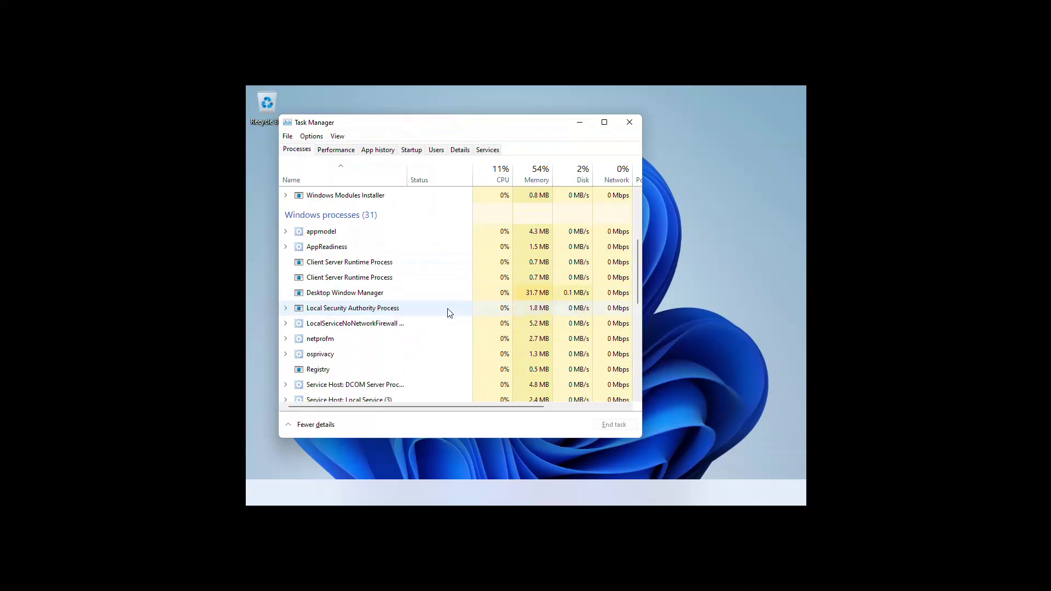
pyautogui.scroll(4, 447, 304)
pyautogui.scroll(-8, 450, 361)
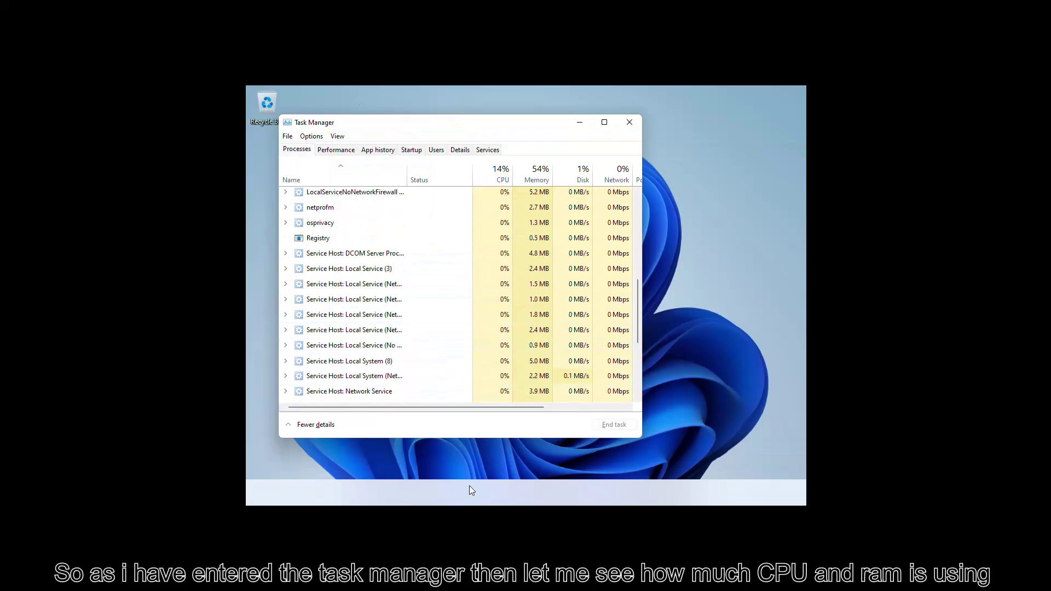
pyautogui.scroll(12, 453, 322)
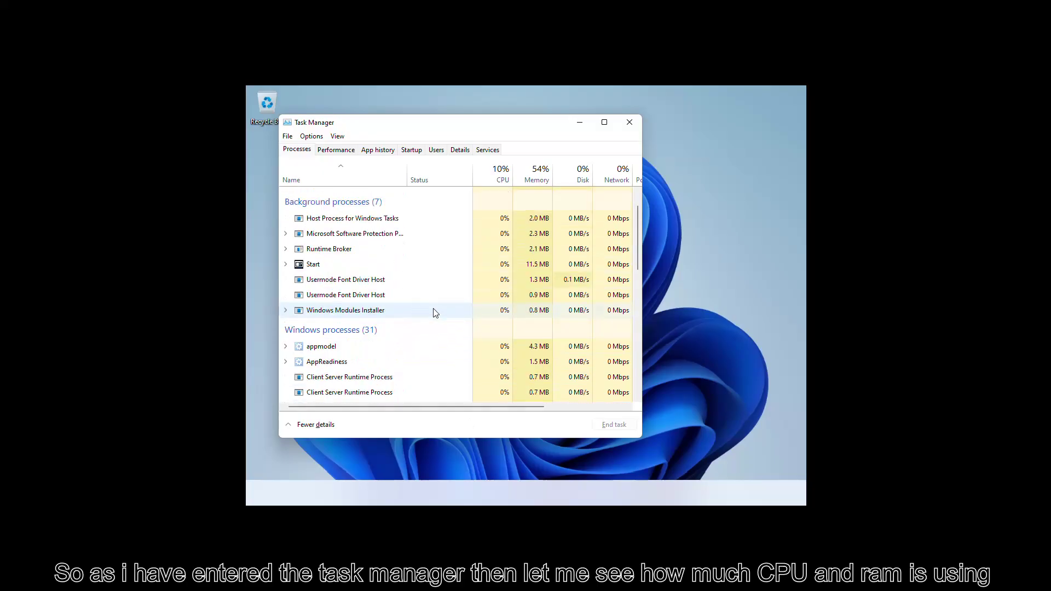
# Examine the performance graphs for CPU, memory, Disk 0 (C:) and Ethernet.
pyautogui.click(351, 152)
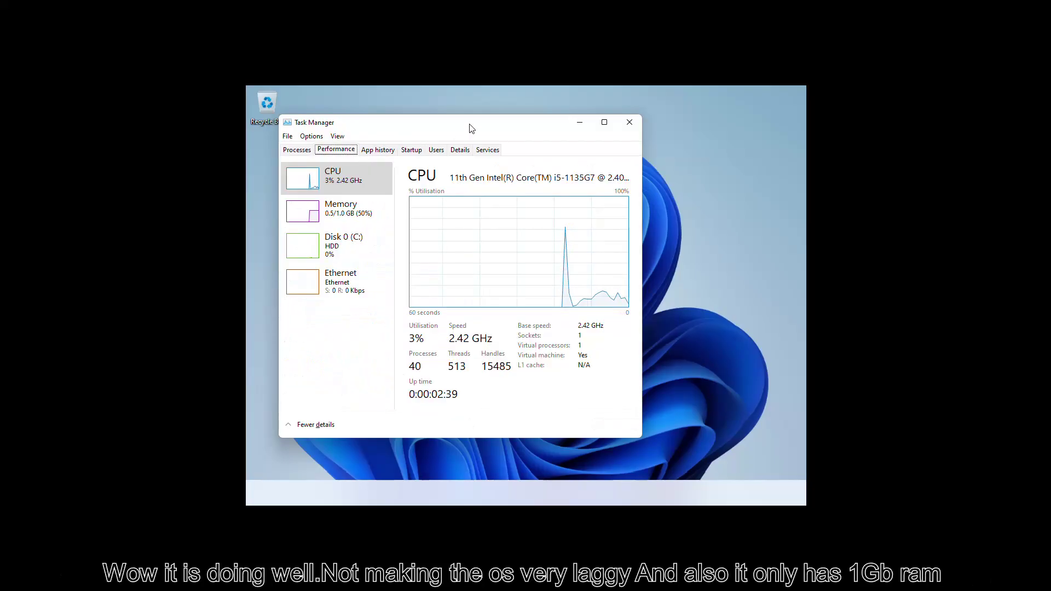
pyautogui.moveTo(472, 129); pyautogui.dragTo(525, 131)
pyautogui.moveTo(559, 140); pyautogui.dragTo(536, 132)
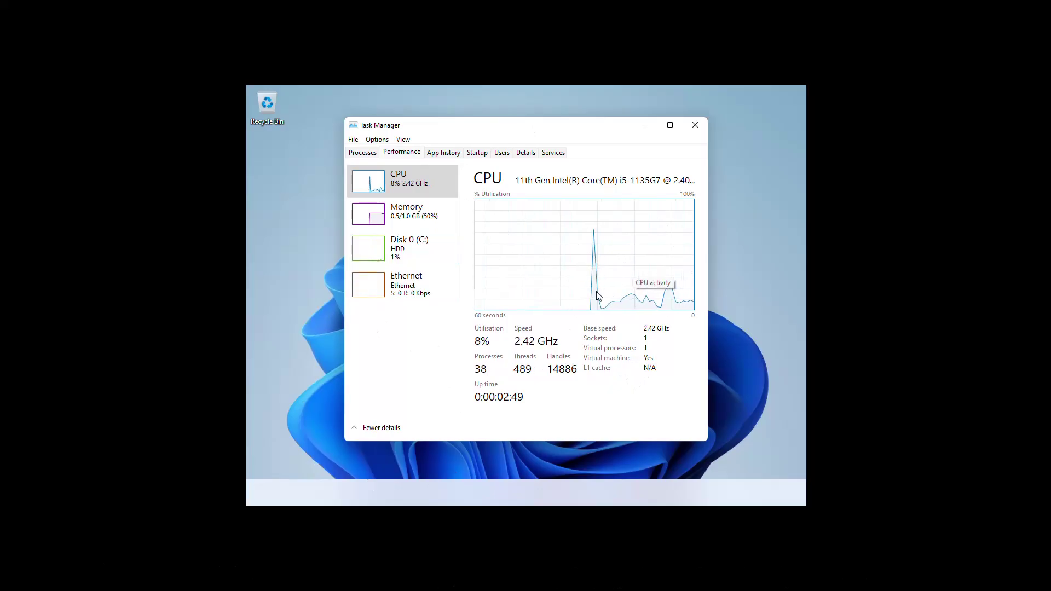
pyautogui.click(383, 208)
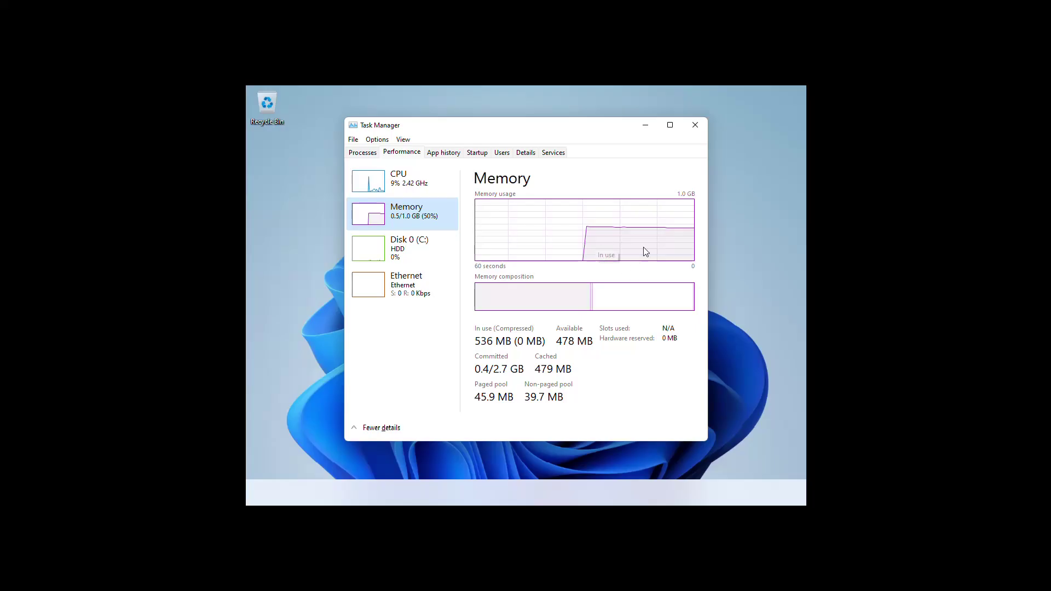
pyautogui.click(410, 245)
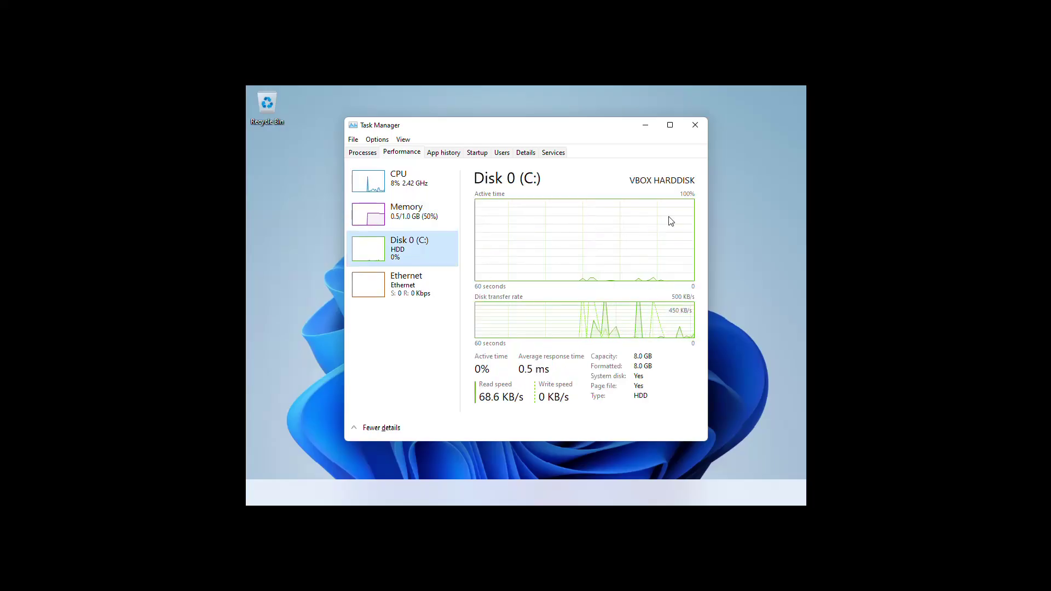
pyautogui.click(430, 288)
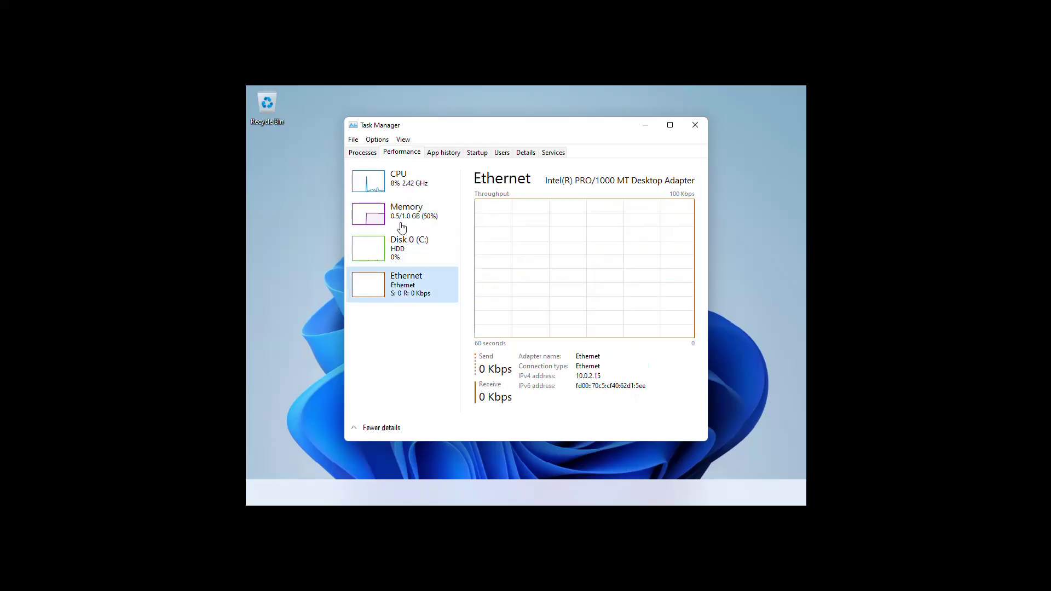
pyautogui.click(399, 171)
# Look through Task Manager's app history, startup, users, details and services information, expanding the processes of the signed-in account.
pyautogui.click(443, 154)
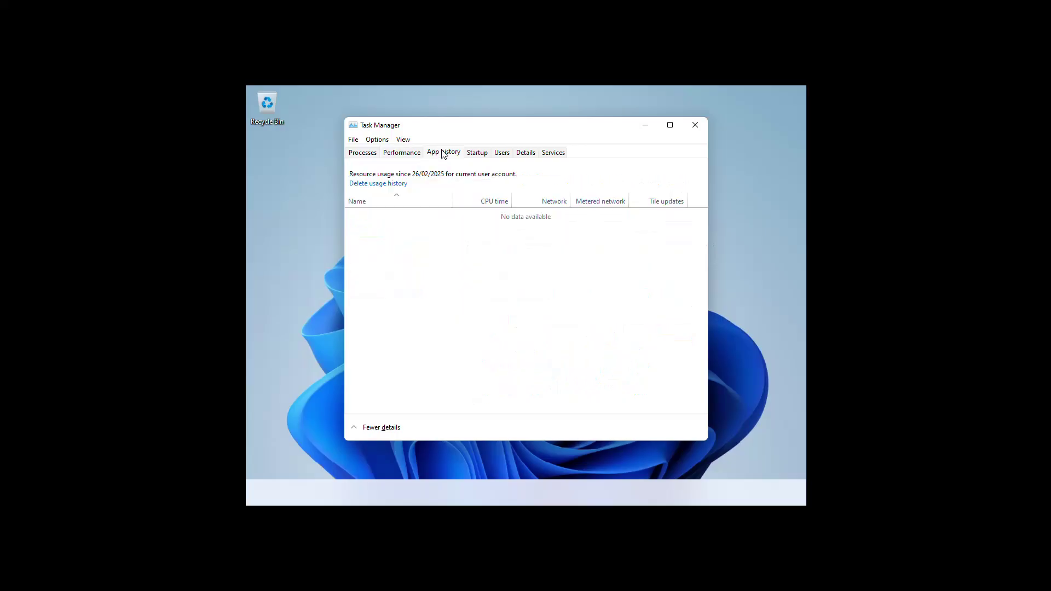
pyautogui.click(474, 153)
pyautogui.click(497, 155)
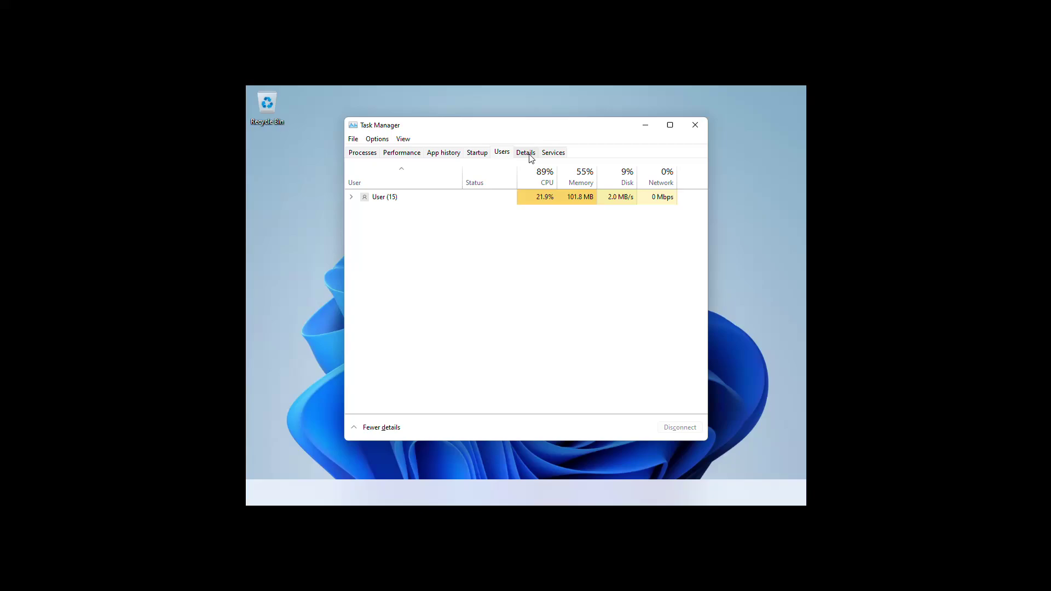
pyautogui.click(526, 153)
pyautogui.click(501, 152)
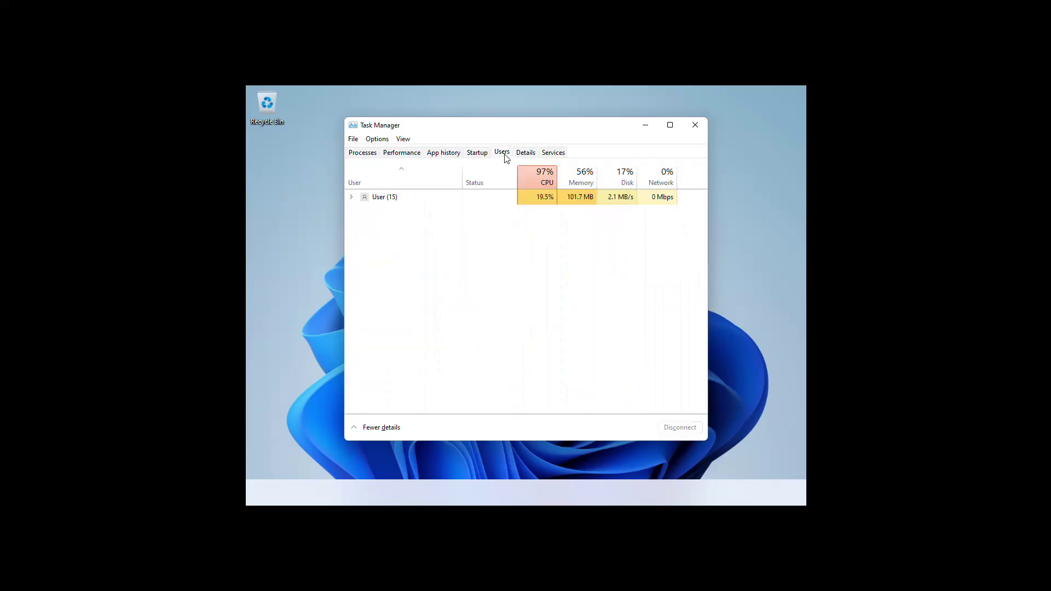
pyautogui.click(351, 197)
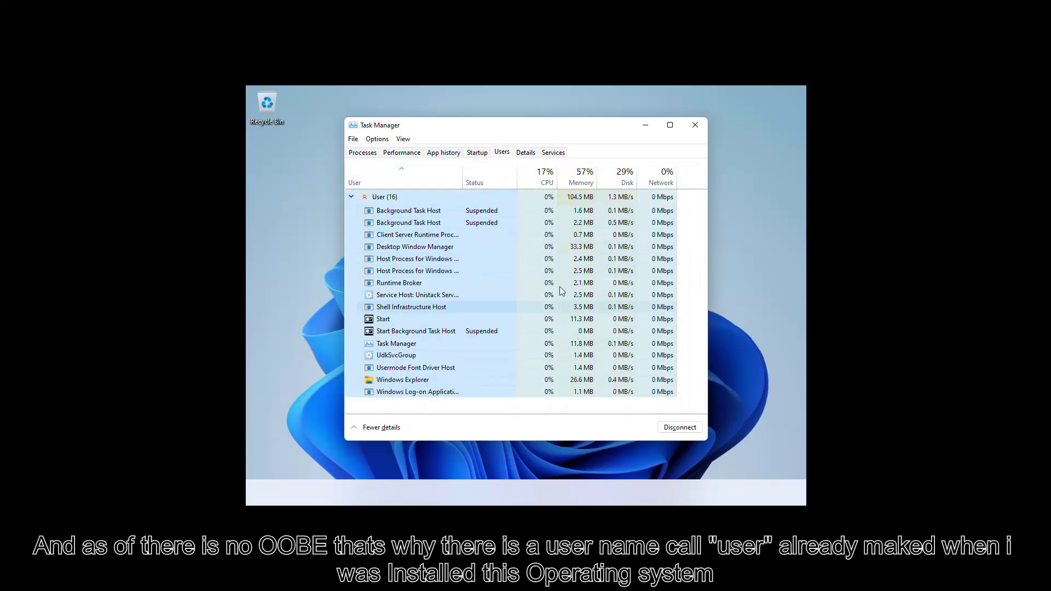
pyautogui.click(476, 259)
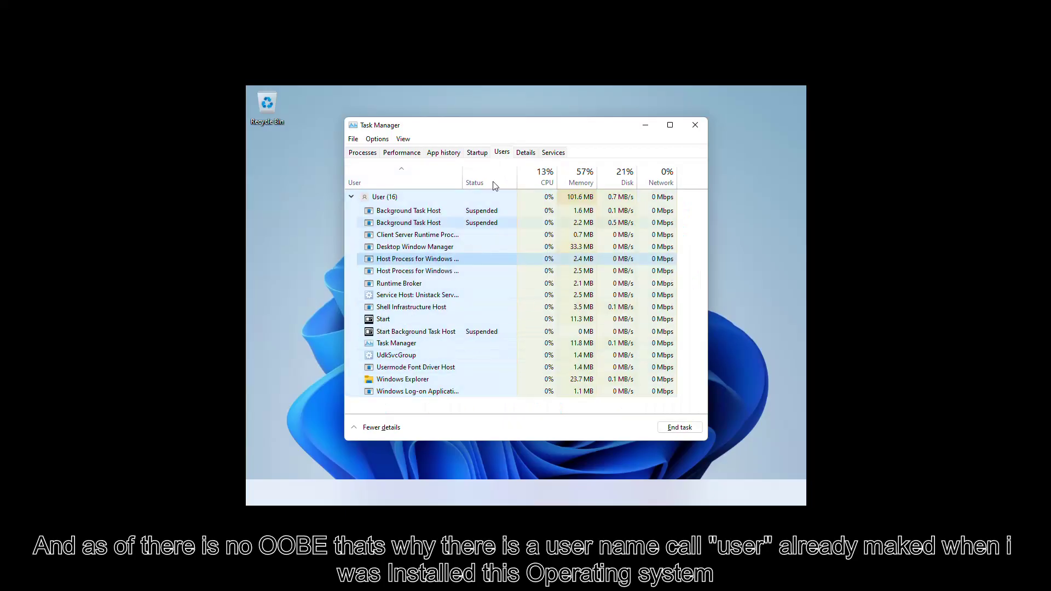
pyautogui.click(520, 154)
pyautogui.click(552, 153)
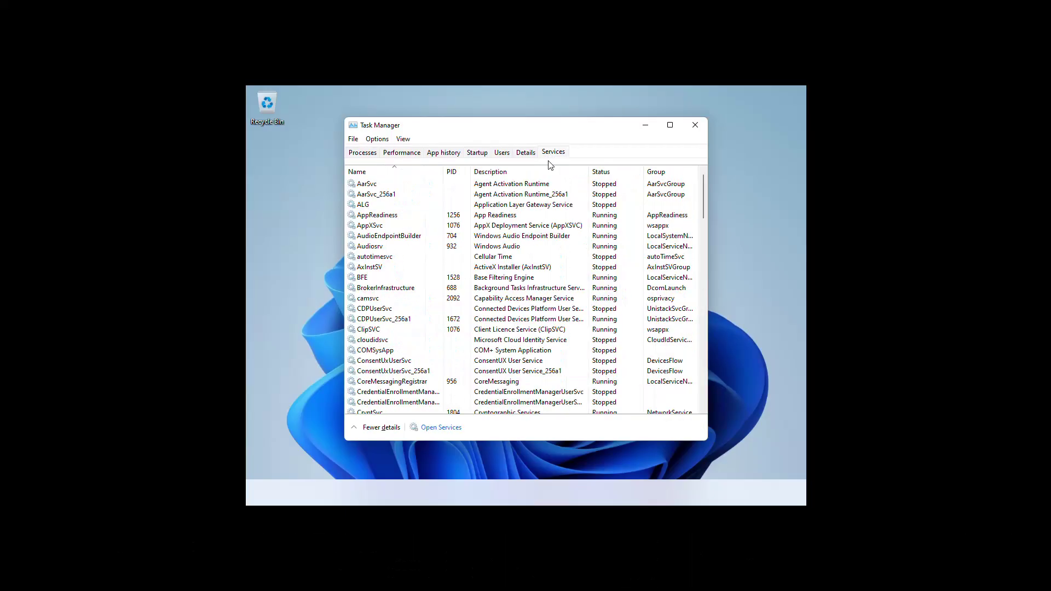
pyautogui.scroll(-10, 438, 181)
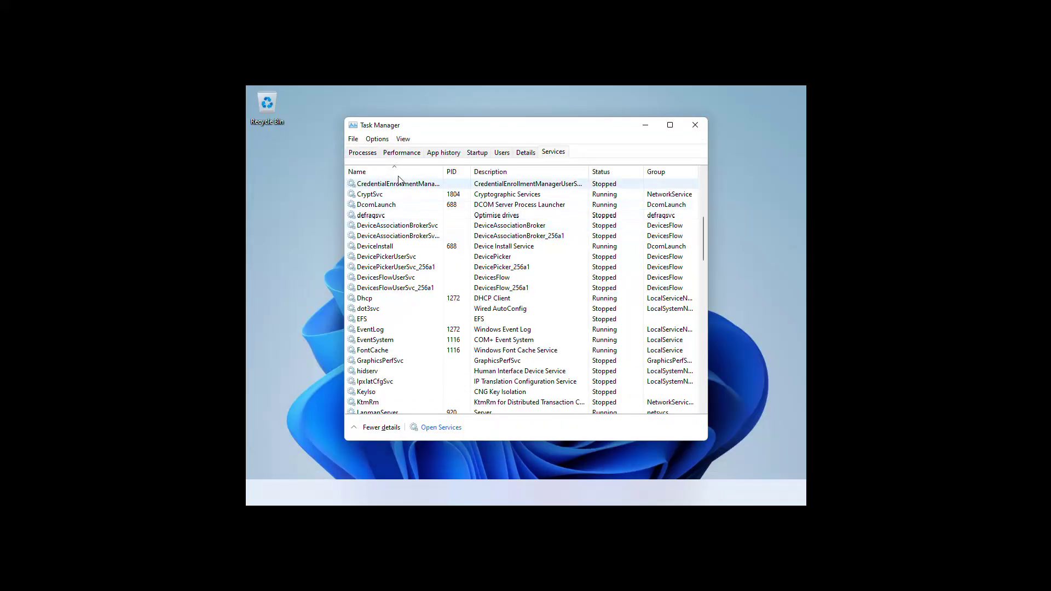
# Restart the Windows Explorer process to reload the taskbar, and close Task Manager.
pyautogui.click(362, 152)
pyautogui.scroll(-8, 424, 273)
pyautogui.scroll(-9, 442, 365)
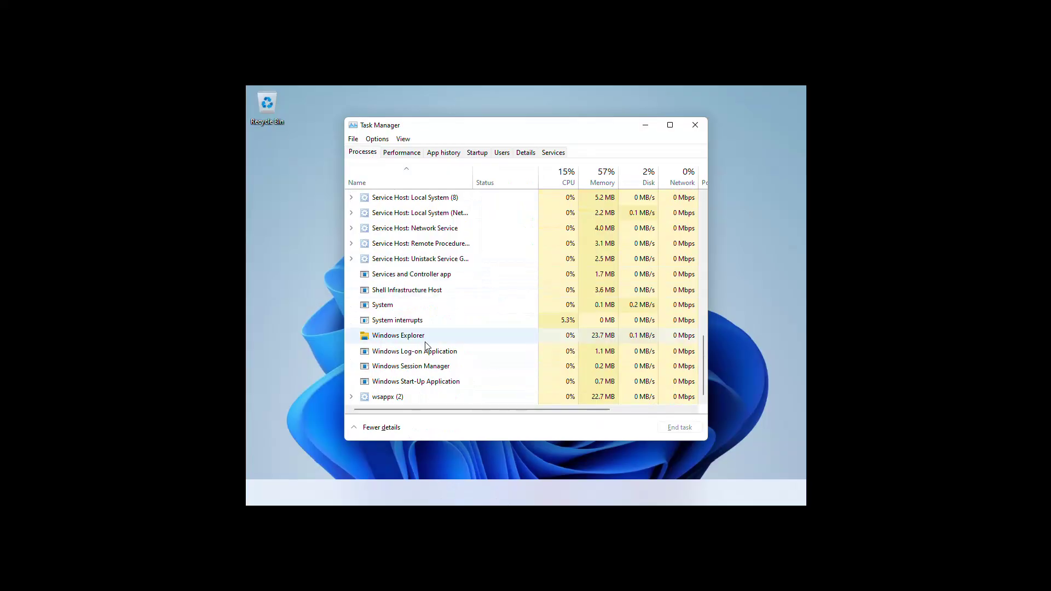
pyautogui.rightClick(457, 336)
pyautogui.click(483, 352)
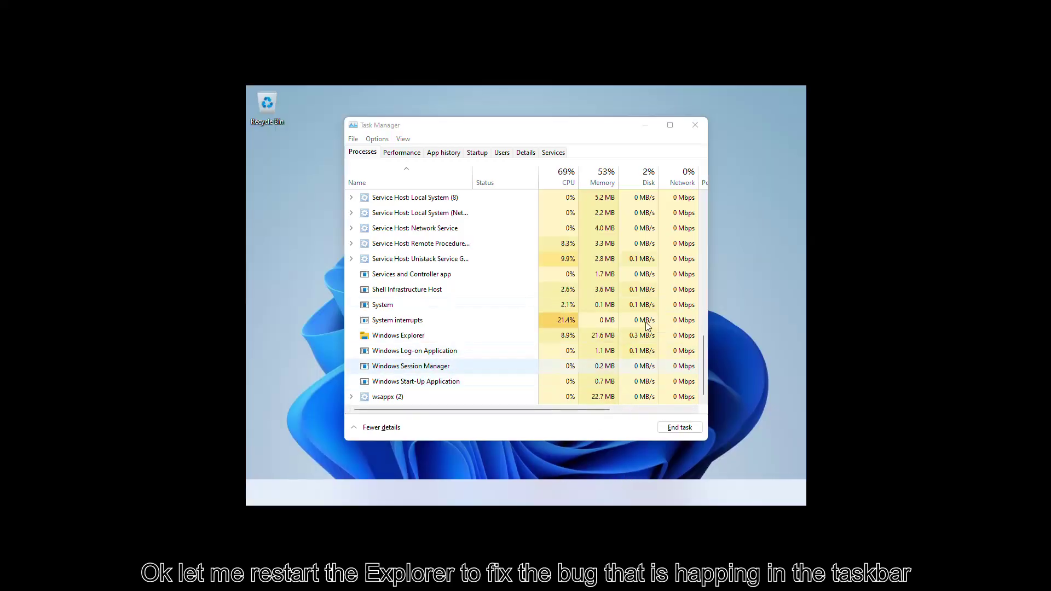
pyautogui.click(695, 125)
pyautogui.rightClick(614, 151)
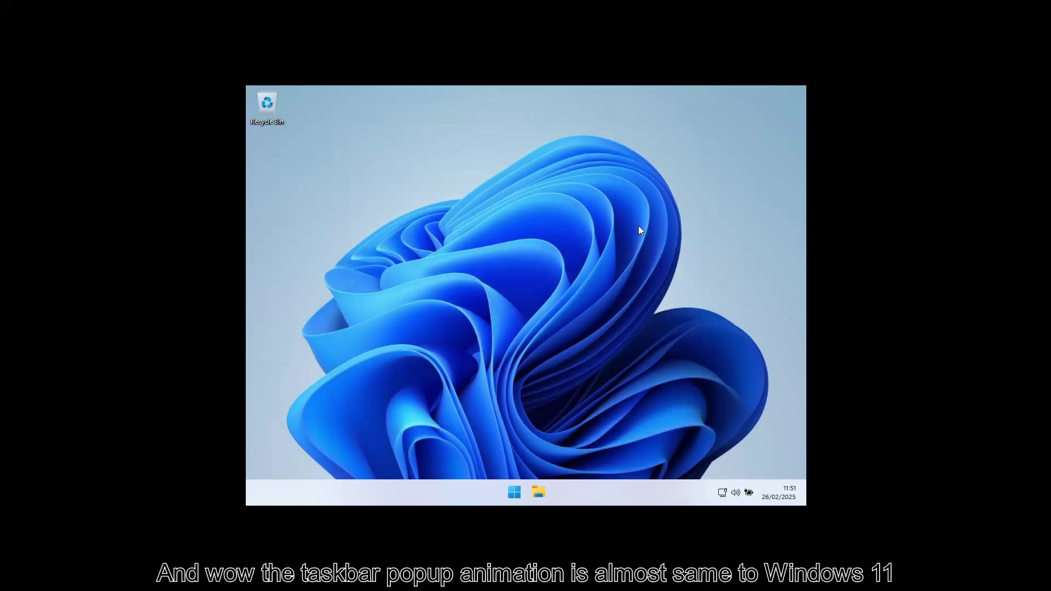
pyautogui.click(644, 195)
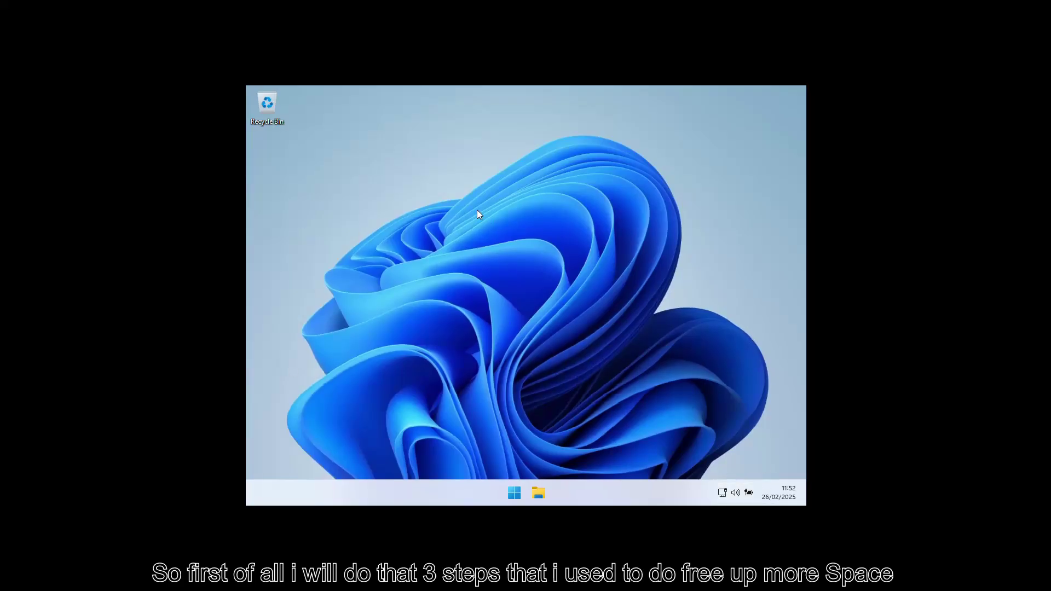
pyautogui.rightClick(521, 240)
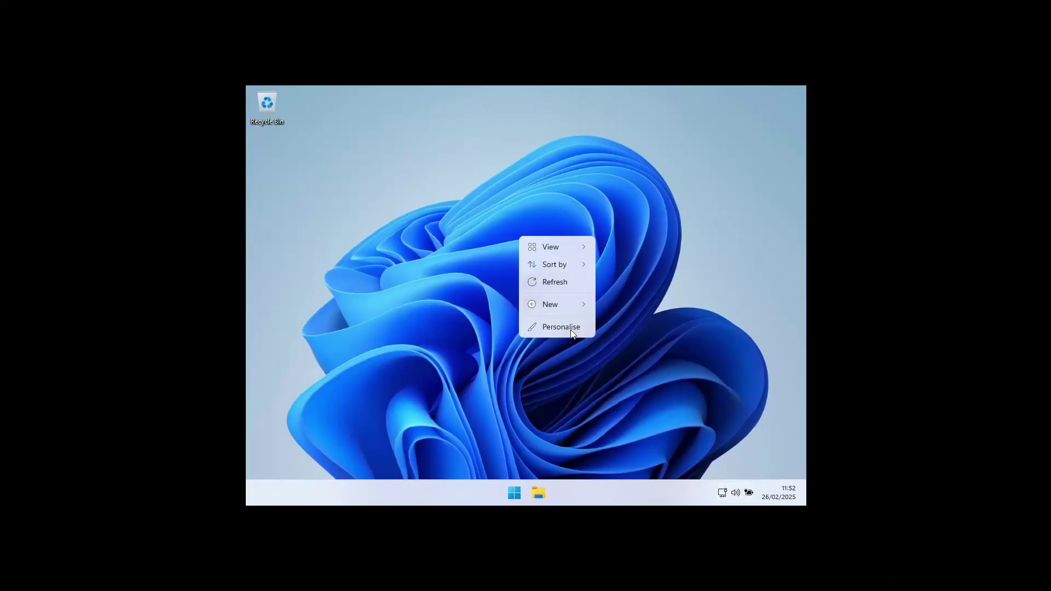
pyautogui.click(477, 437)
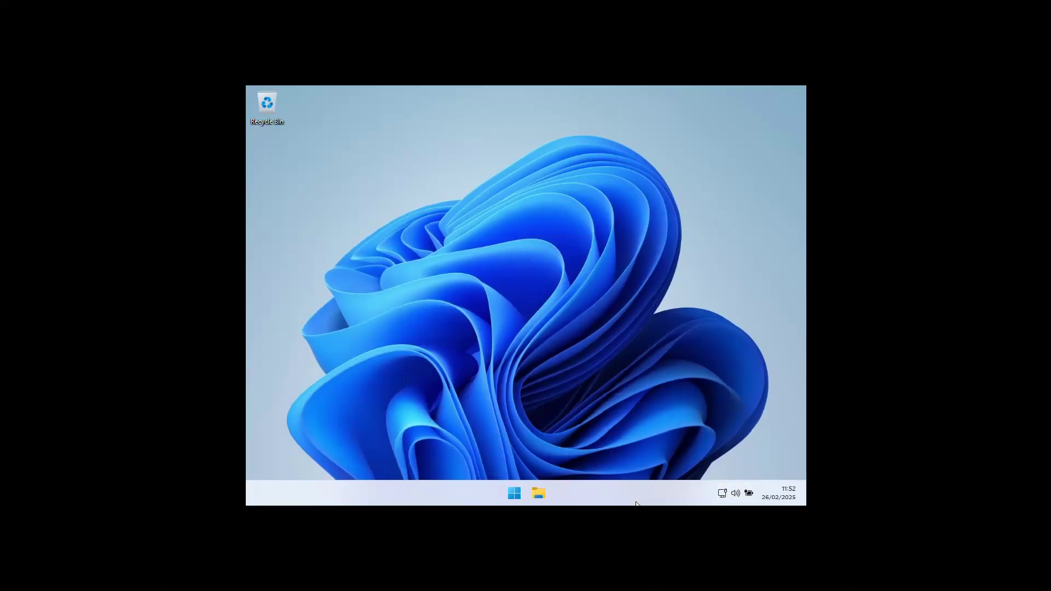
pyautogui.click(515, 496)
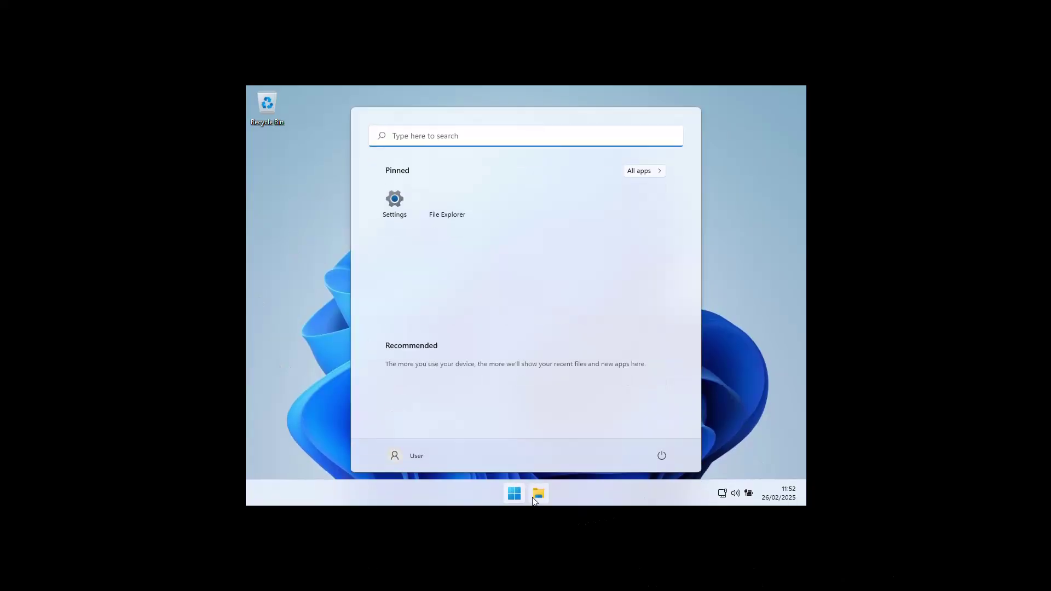
# Open the properties of Local Disk (C:) from This PC in File Explorer and start Disk Clean-up for that drive.
pyautogui.click(537, 494)
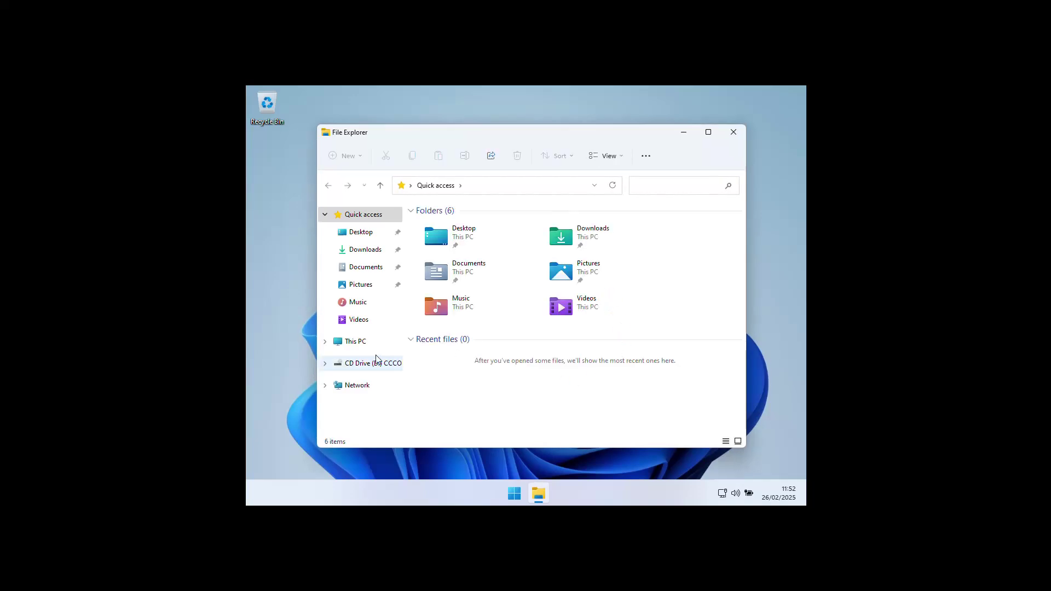
pyautogui.click(345, 341)
pyautogui.rightClick(498, 348)
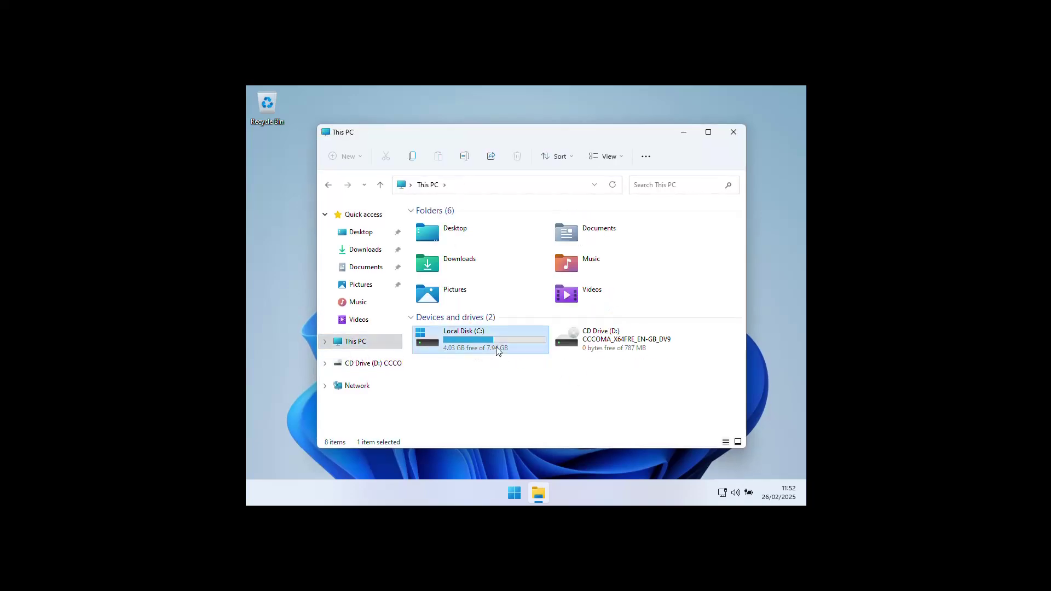
pyautogui.click(528, 338)
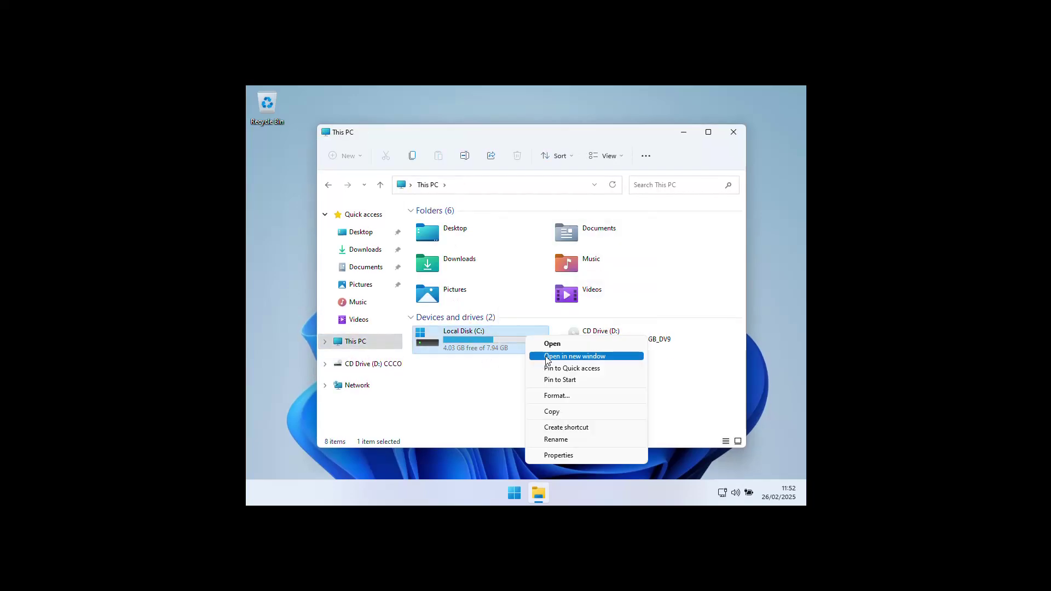
pyautogui.click(559, 460)
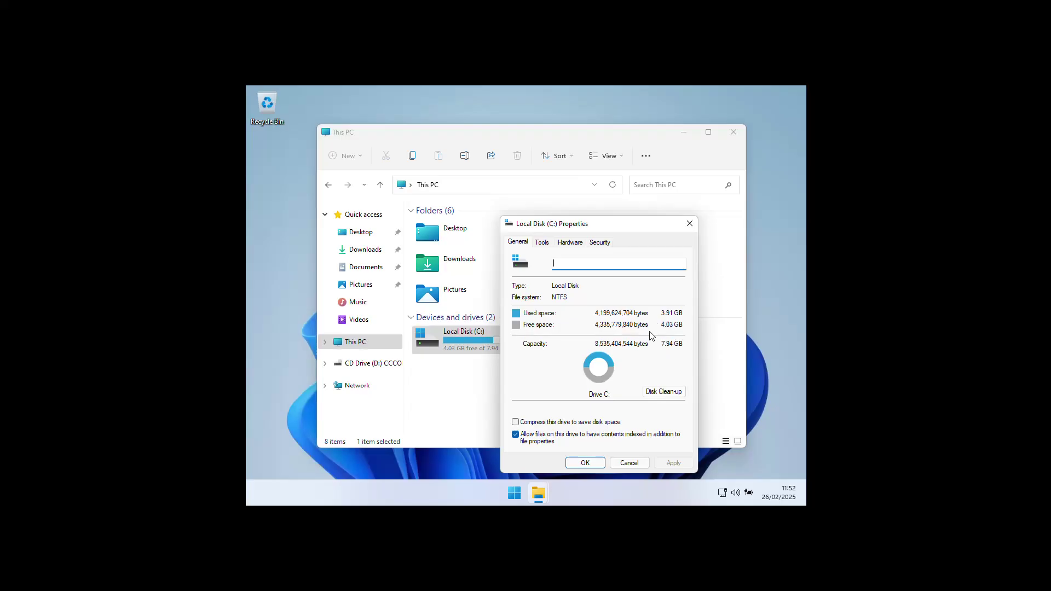
pyautogui.moveTo(542, 224); pyautogui.dragTo(480, 208)
pyautogui.click(592, 366)
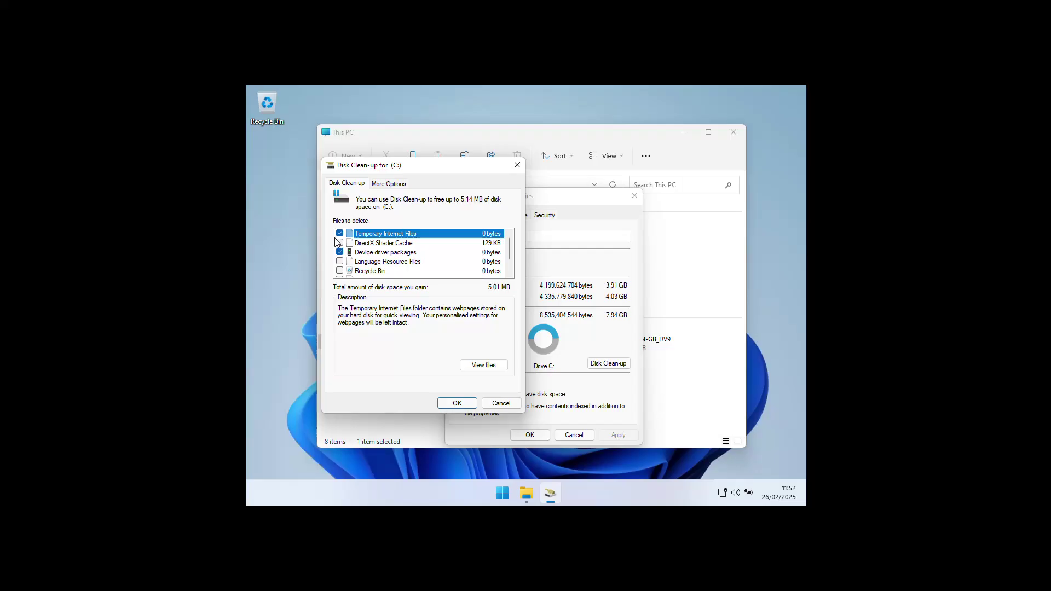
# Select all remaining file categories for deletion, including DirectX Shader Cache, Language Resource Files, Recycle Bin and Temporary files, and run the clean-up.
pyautogui.click(339, 243)
pyautogui.click(340, 262)
pyautogui.click(339, 270)
pyautogui.scroll(-1, 340, 266)
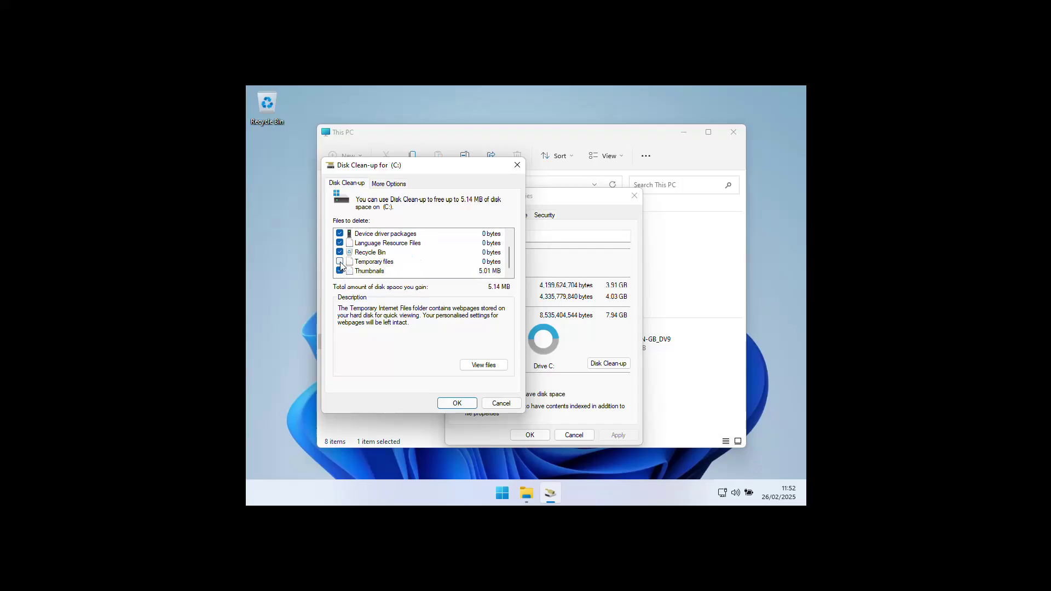
pyautogui.click(454, 406)
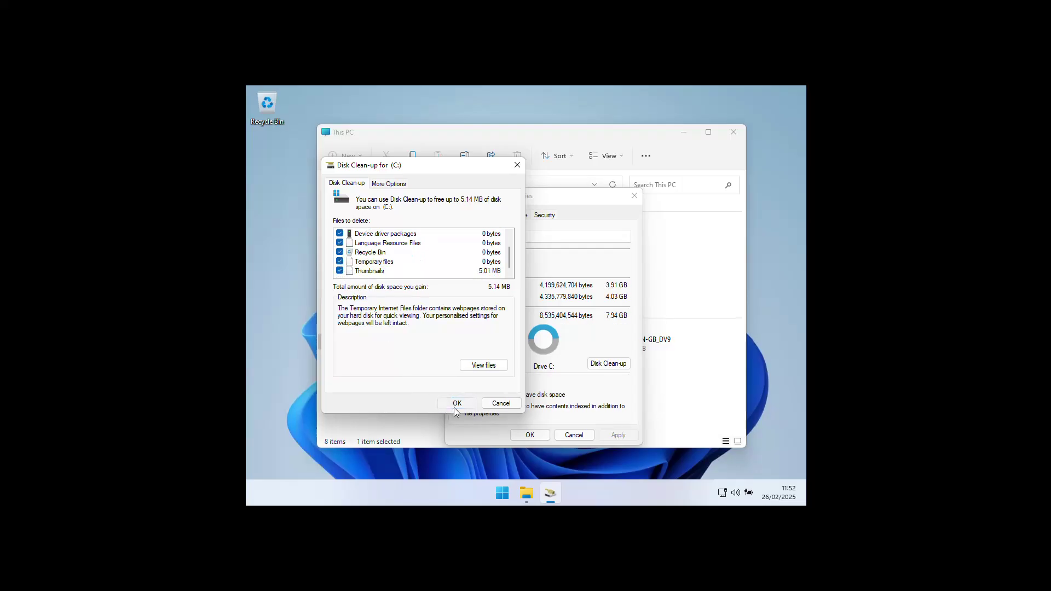
pyautogui.click(543, 294)
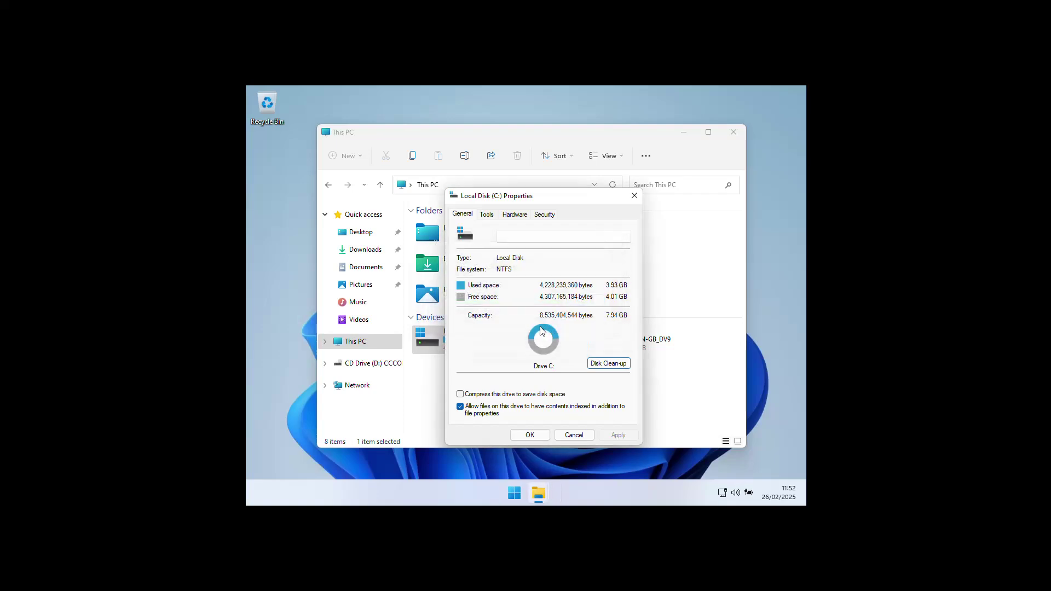
# Compress drive C: with all its subfolders and files, ignoring all attribute errors, and close the drive's properties.
pyautogui.press('XF86AudioRaiseVolume')
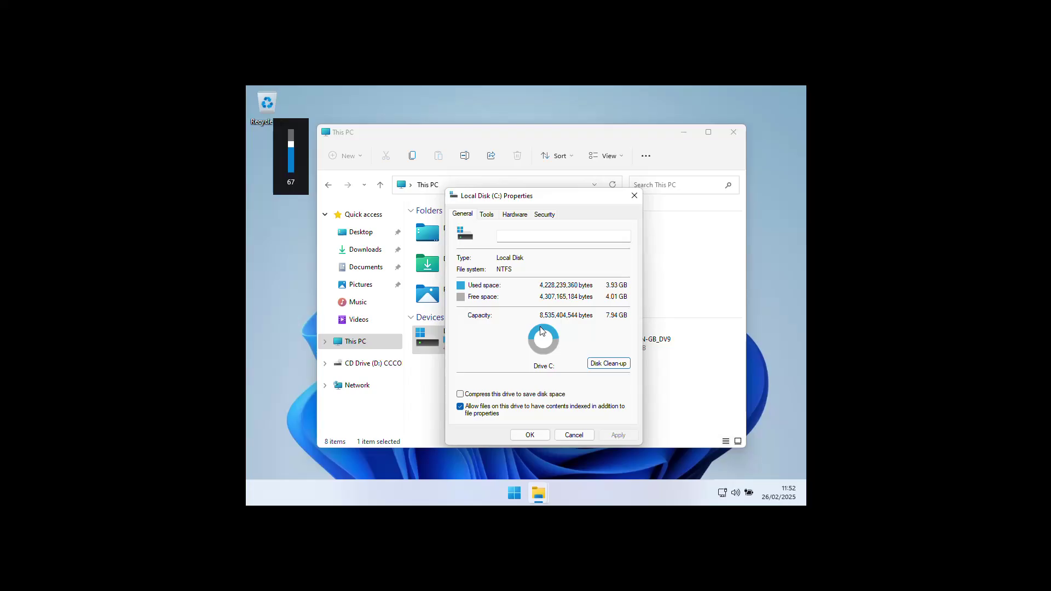
pyautogui.press('XF86AudioMute')
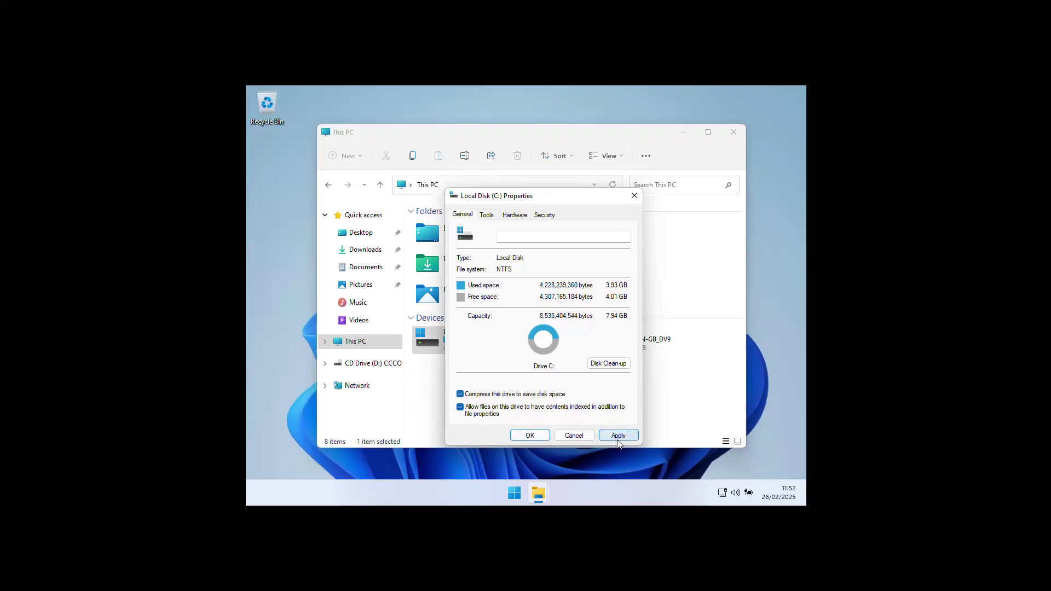
pyautogui.click(617, 438)
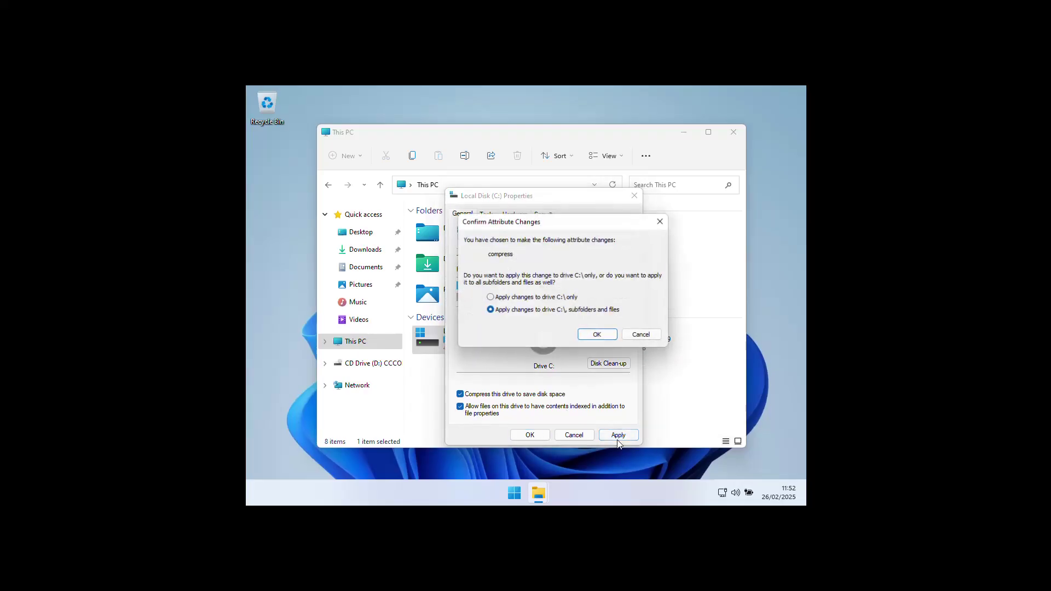
pyautogui.click(603, 336)
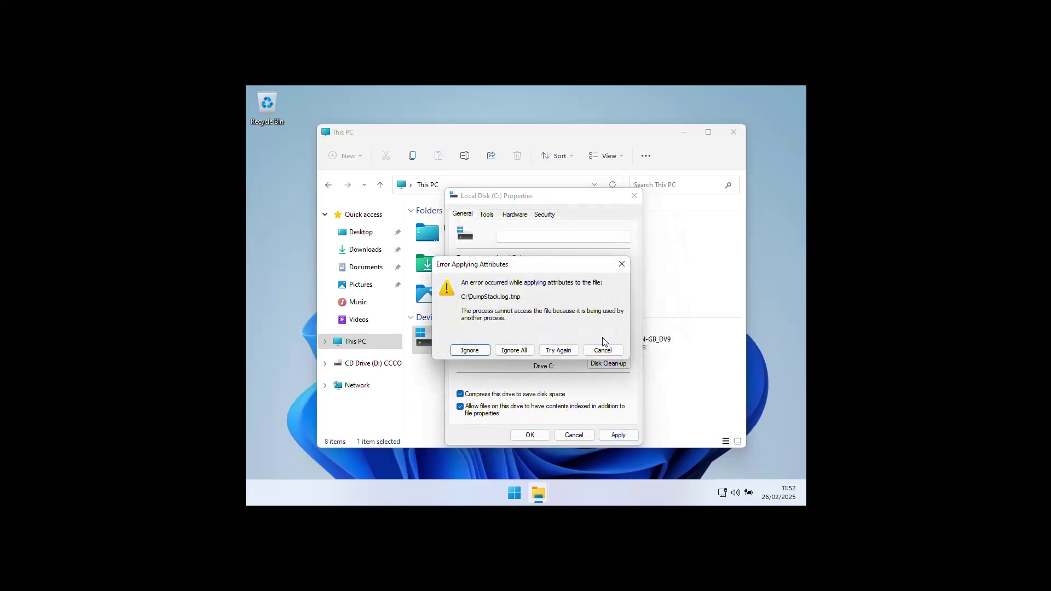
pyautogui.click(511, 352)
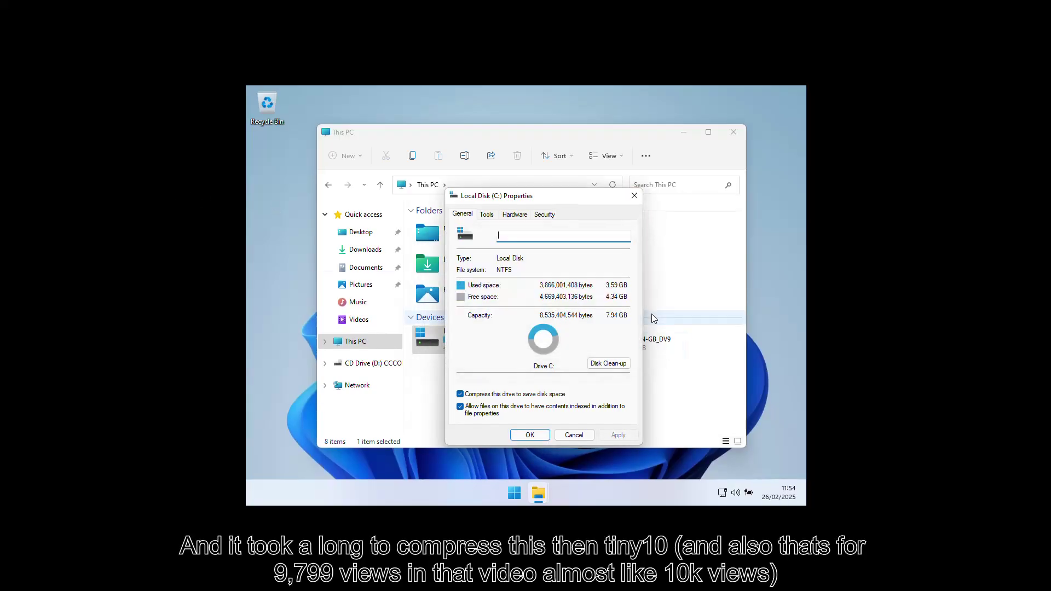
pyautogui.click(530, 435)
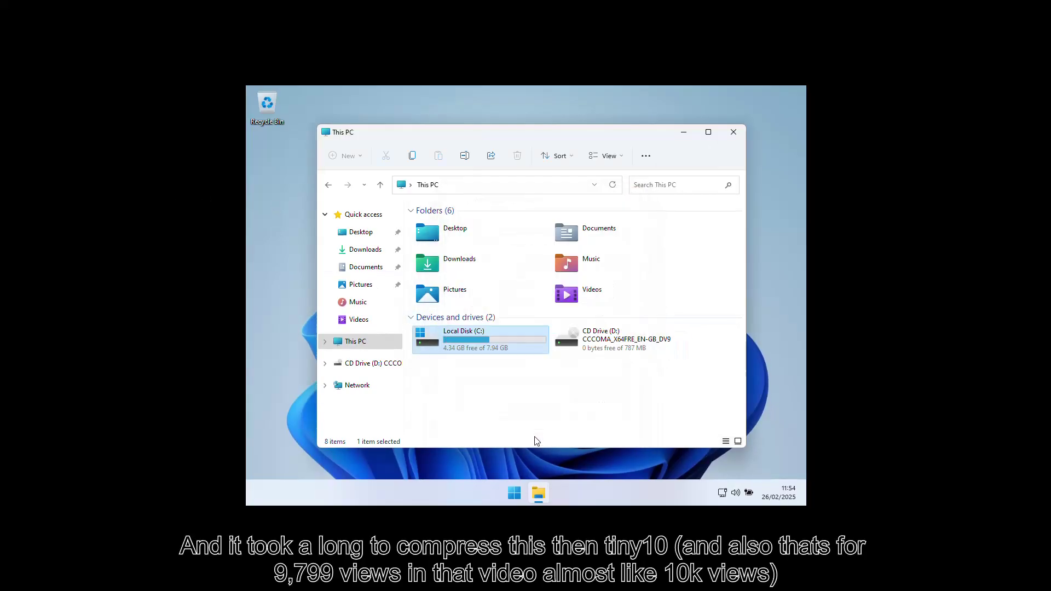
# Try to open the properties of This PC from File Explorer, and return to the desktop.
pyautogui.rightClick(356, 345)
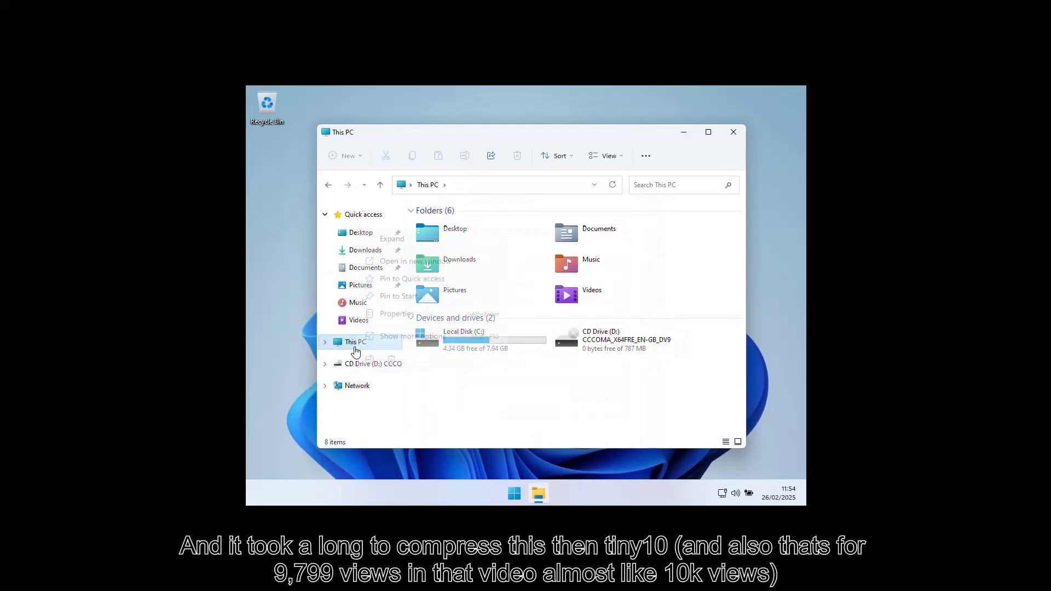
pyautogui.click(392, 339)
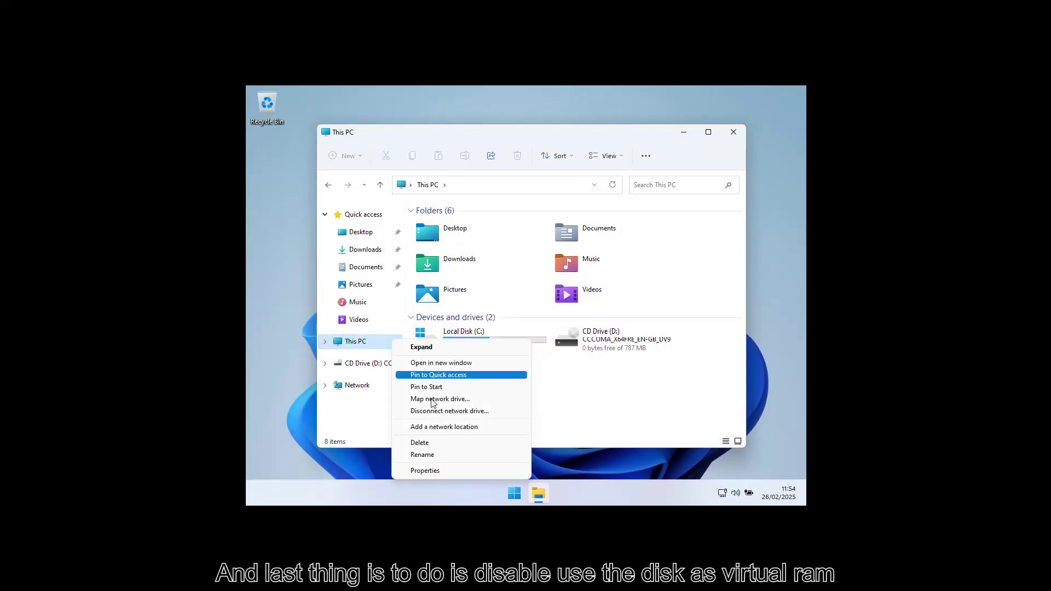
pyautogui.click(433, 470)
pyautogui.moveTo(449, 427); pyautogui.dragTo(463, 368)
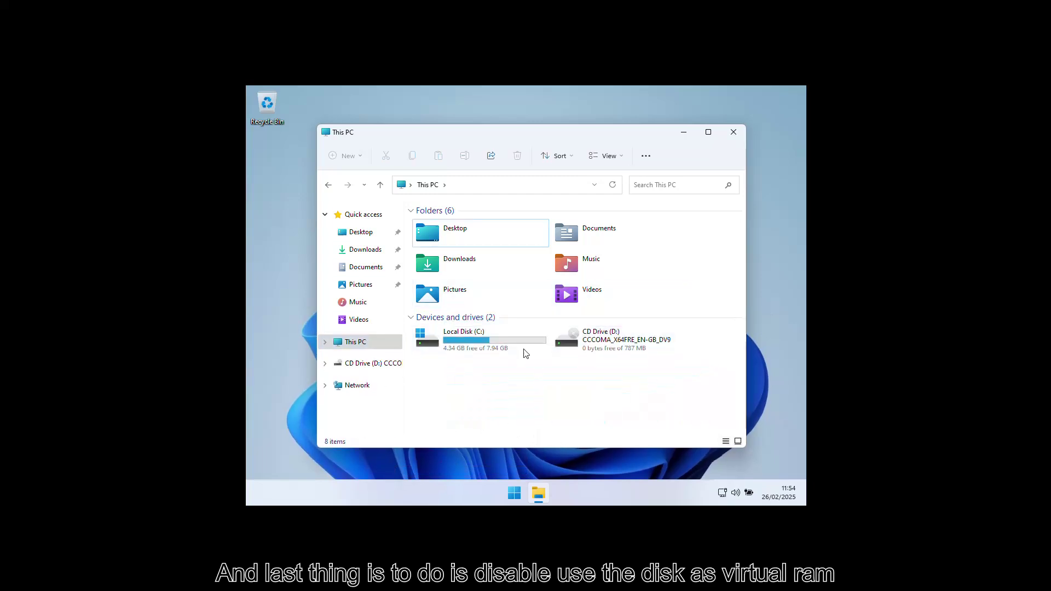
pyautogui.press('super+d')
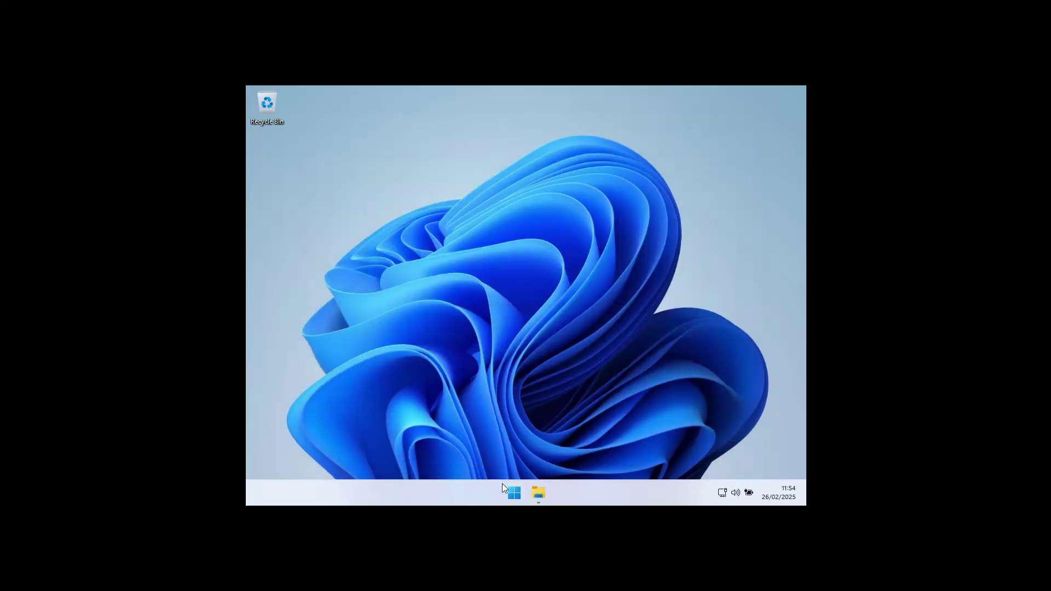
# Run the command "control" to launch Control Panel and go to the System and Security category.
pyautogui.press('super+r')
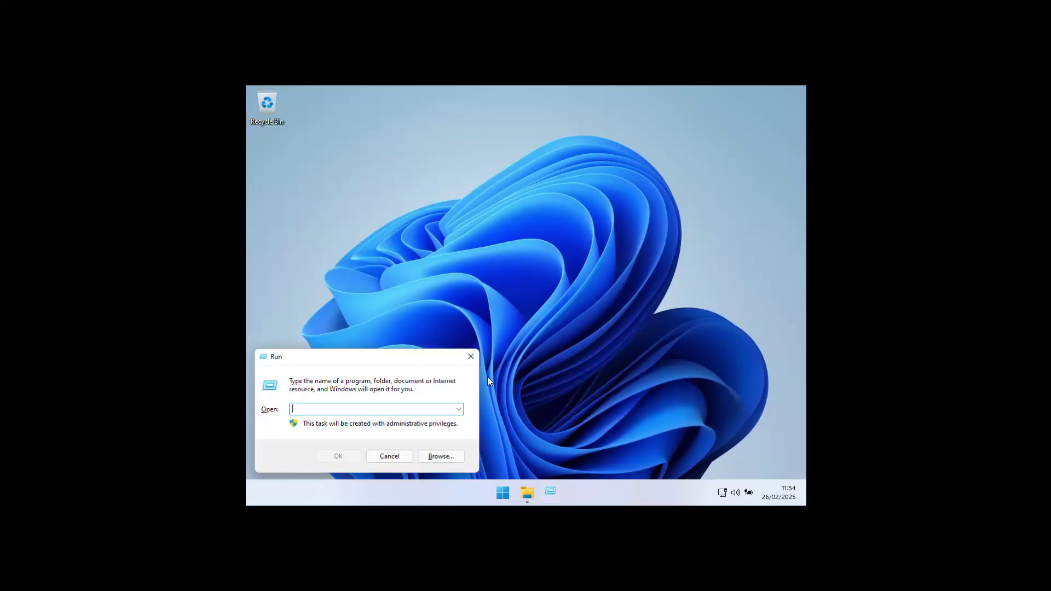
pyautogui.write('control')
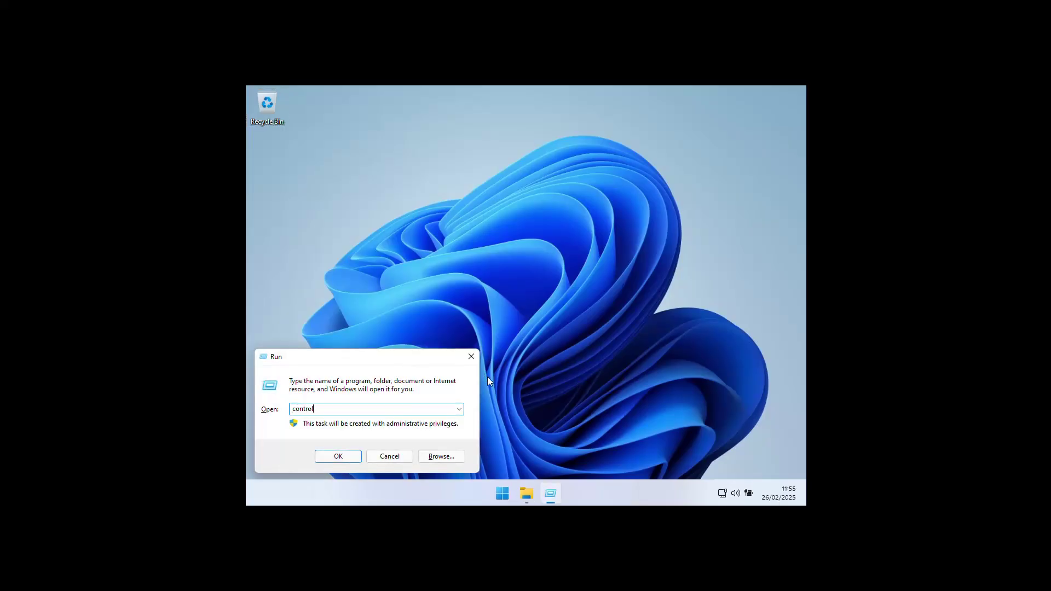
pyautogui.press('Return')
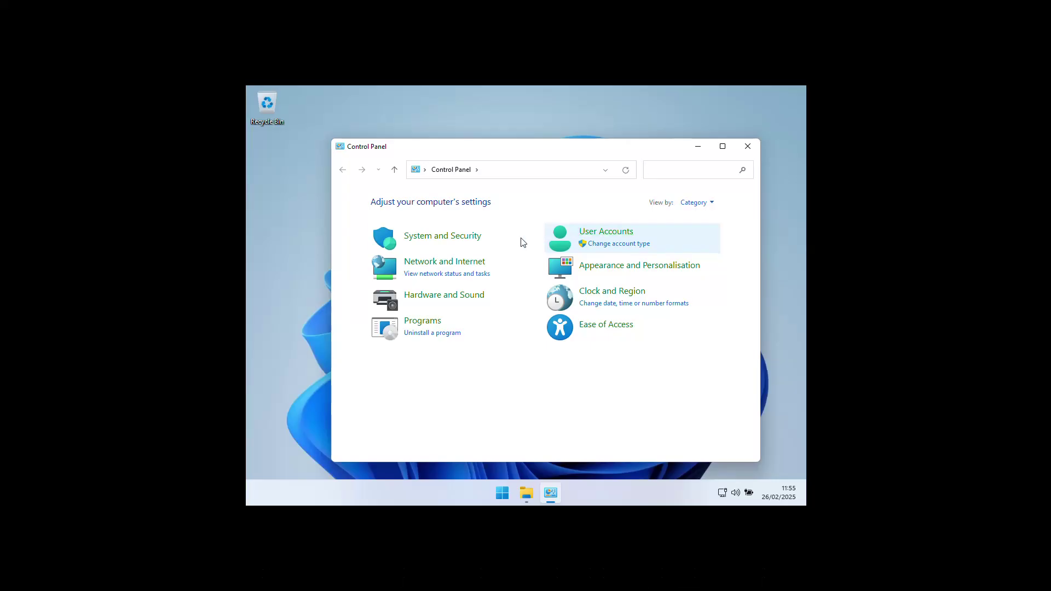
pyautogui.click(468, 243)
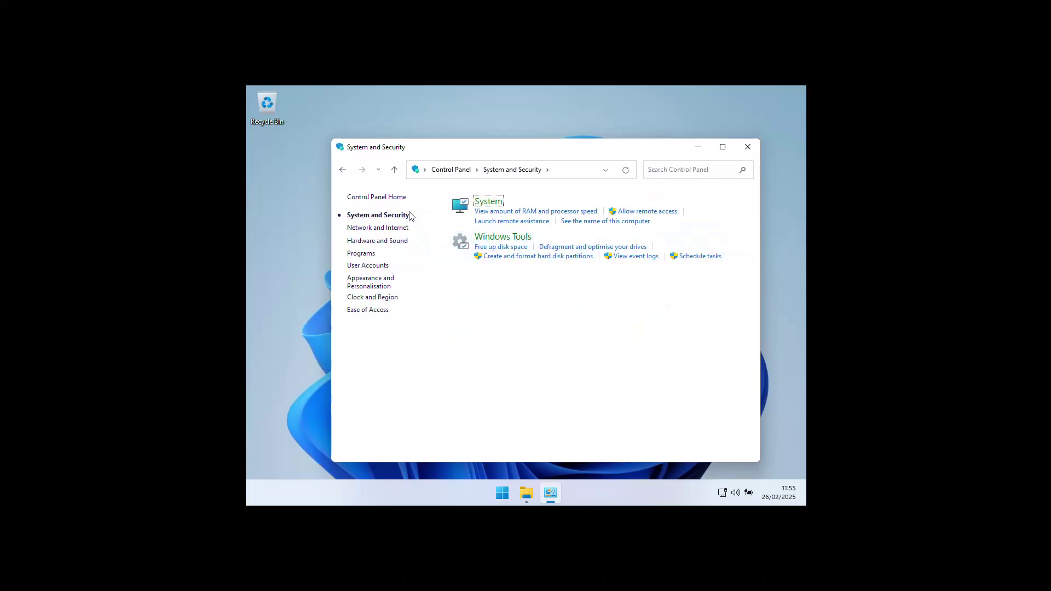
# Try to view the amount of RAM and processor speed and to open the remote access settings.
pyautogui.click(520, 215)
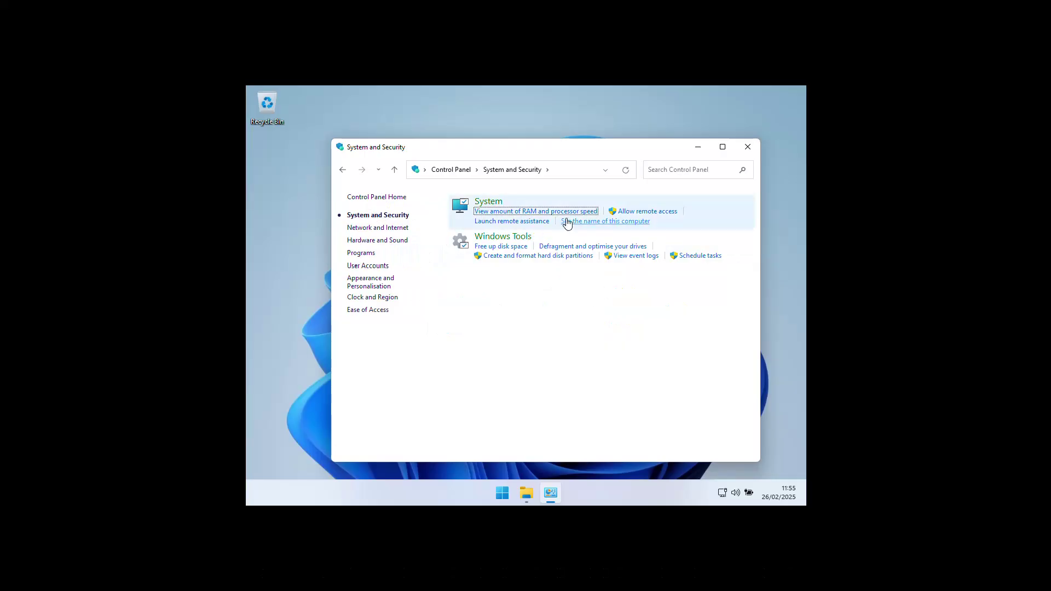
pyautogui.click(646, 211)
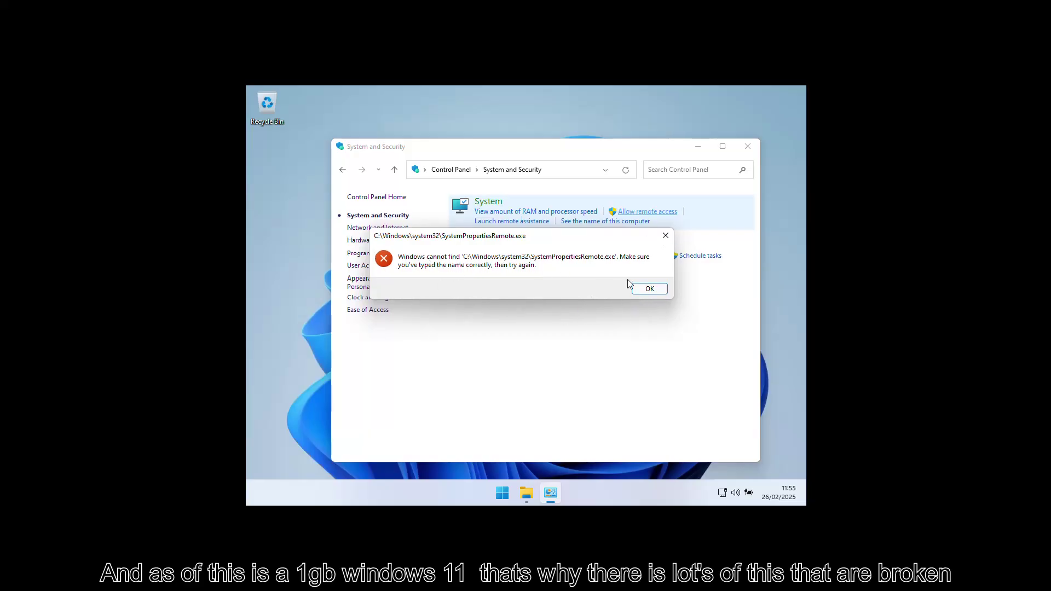
pyautogui.click(650, 288)
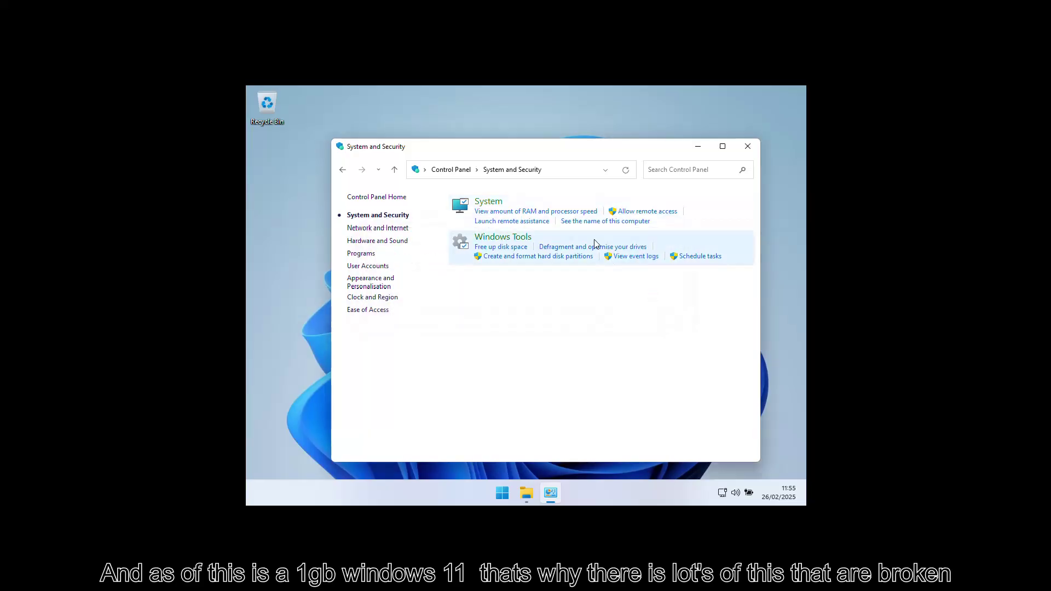
# Look at the Disk Clean-up and Optimise Drives tools for drive C:, and close both without running them.
pyautogui.click(510, 249)
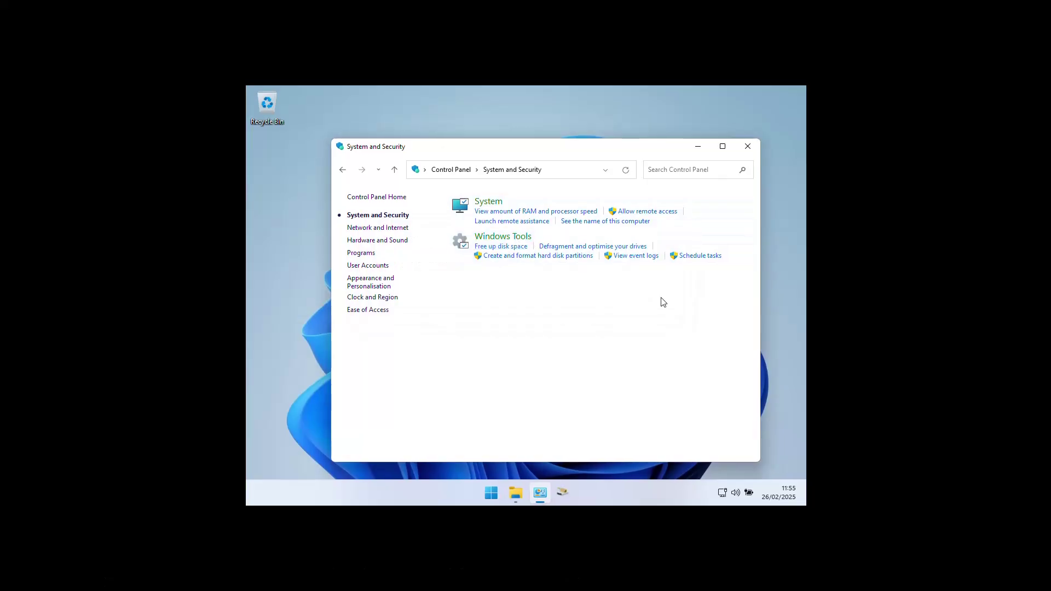
pyautogui.click(300, 270)
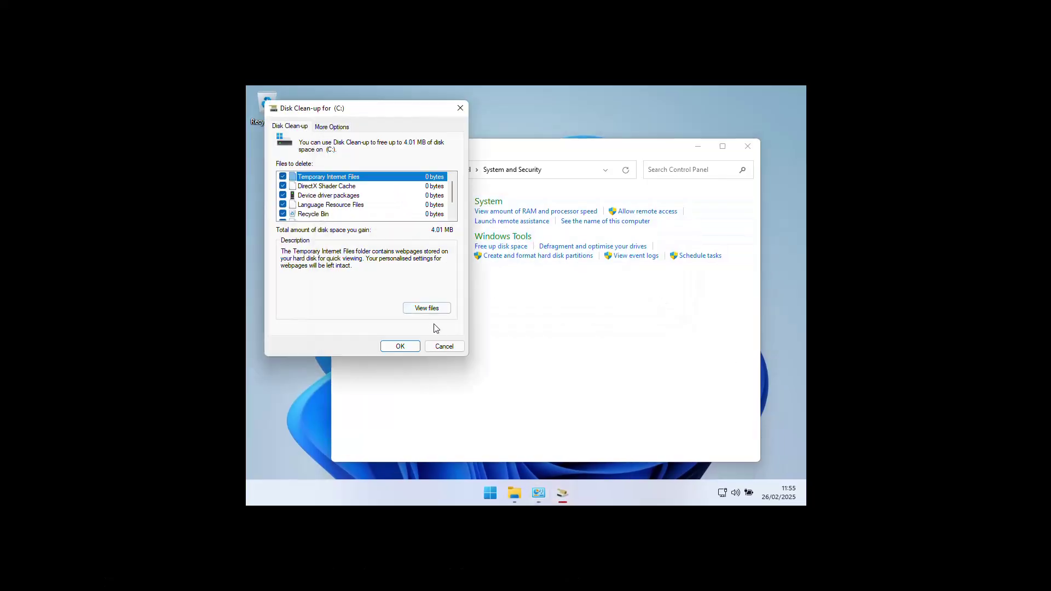
pyautogui.click(441, 346)
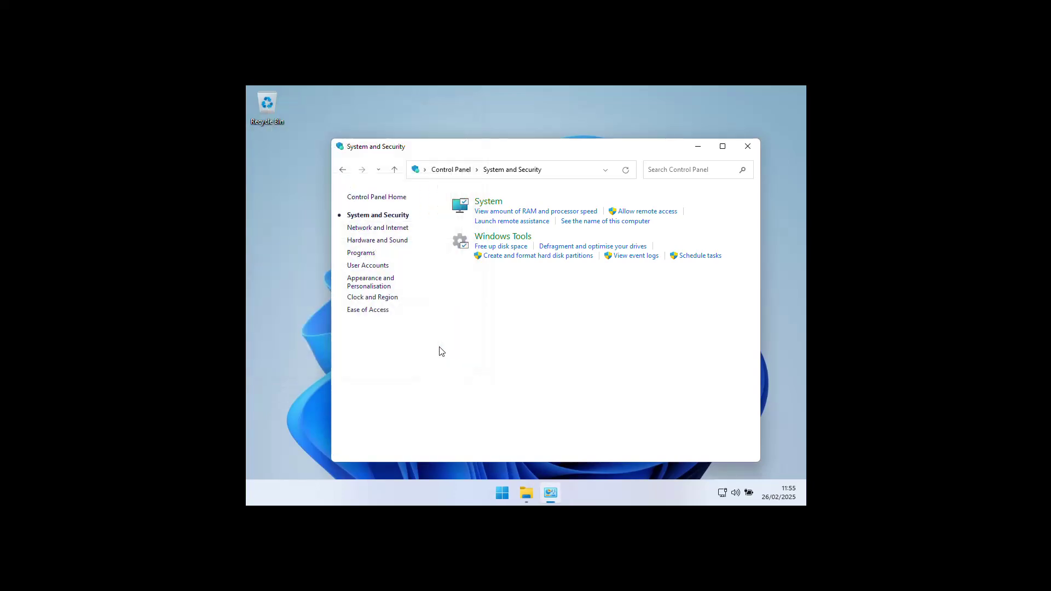
pyautogui.click(596, 247)
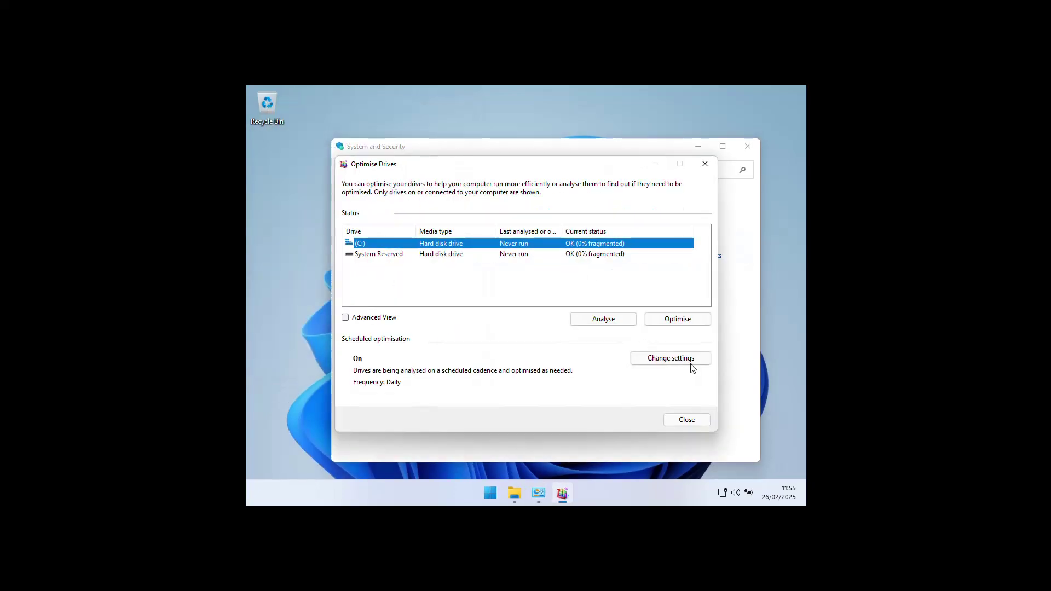
pyautogui.click(696, 421)
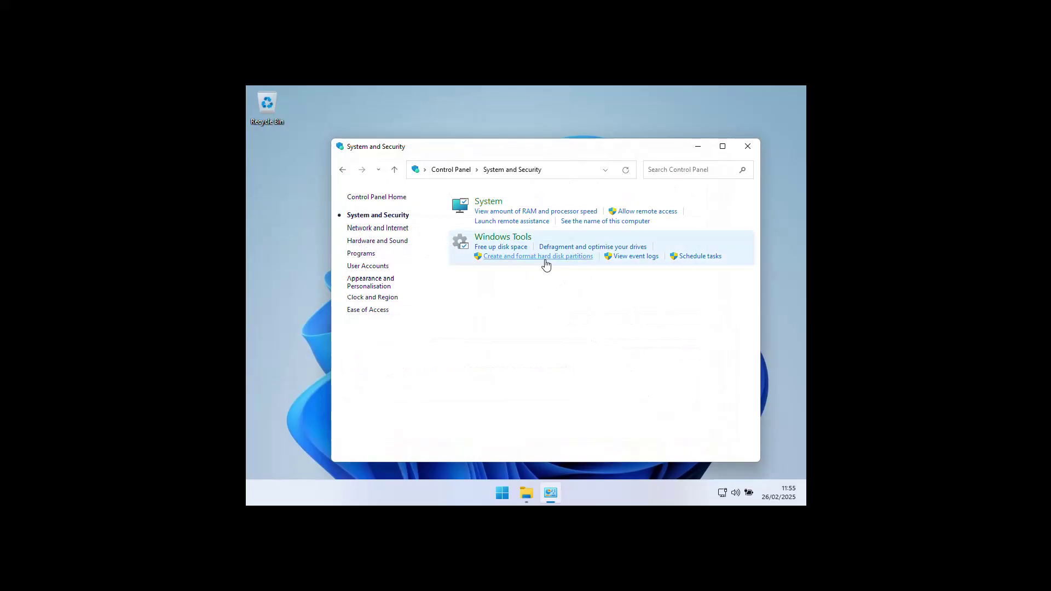
# Look through the Control Panel categories, from Network and Internet to Ease of Access, and return to the Control Panel home page.
pyautogui.click(393, 230)
pyautogui.click(393, 239)
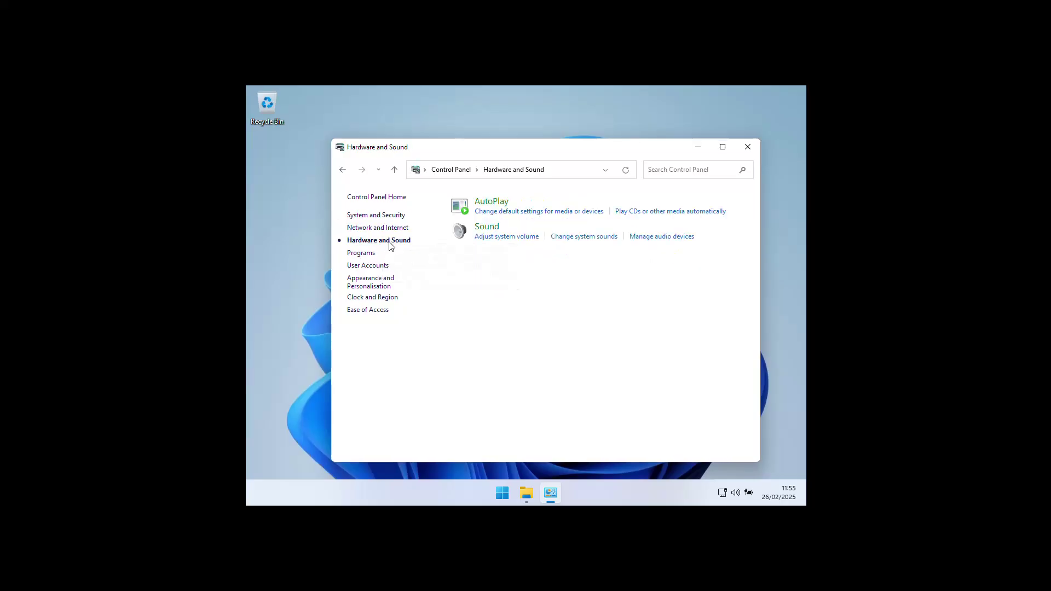
pyautogui.click(361, 253)
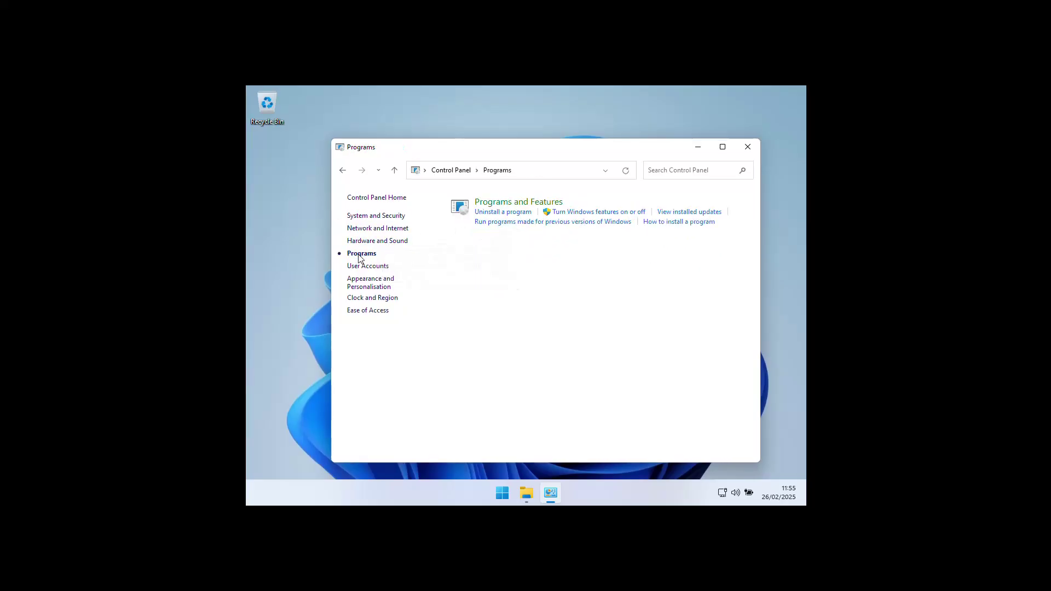
pyautogui.click(359, 298)
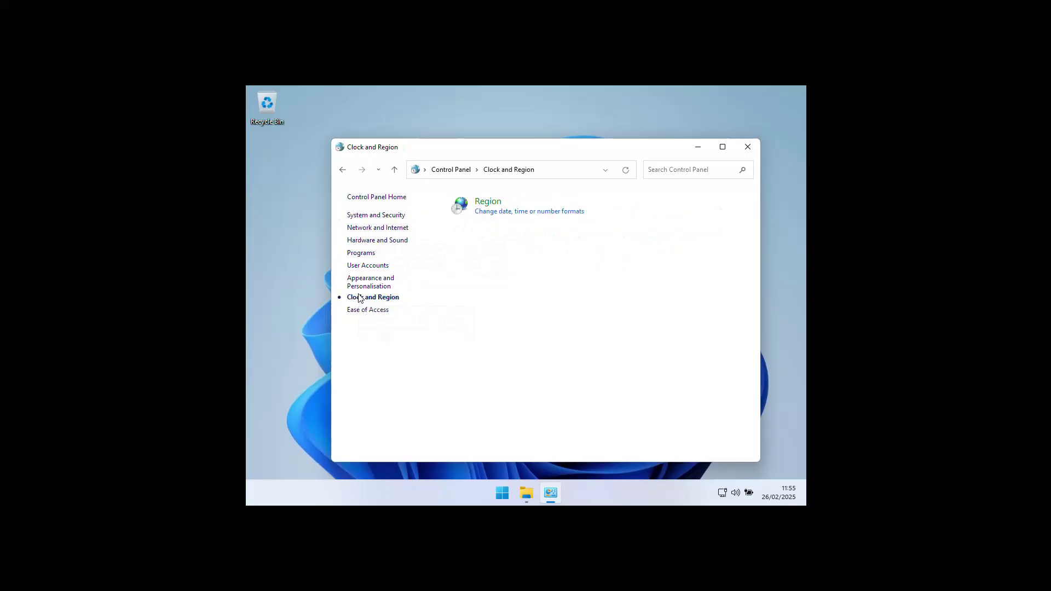
pyautogui.click(360, 311)
pyautogui.click(357, 282)
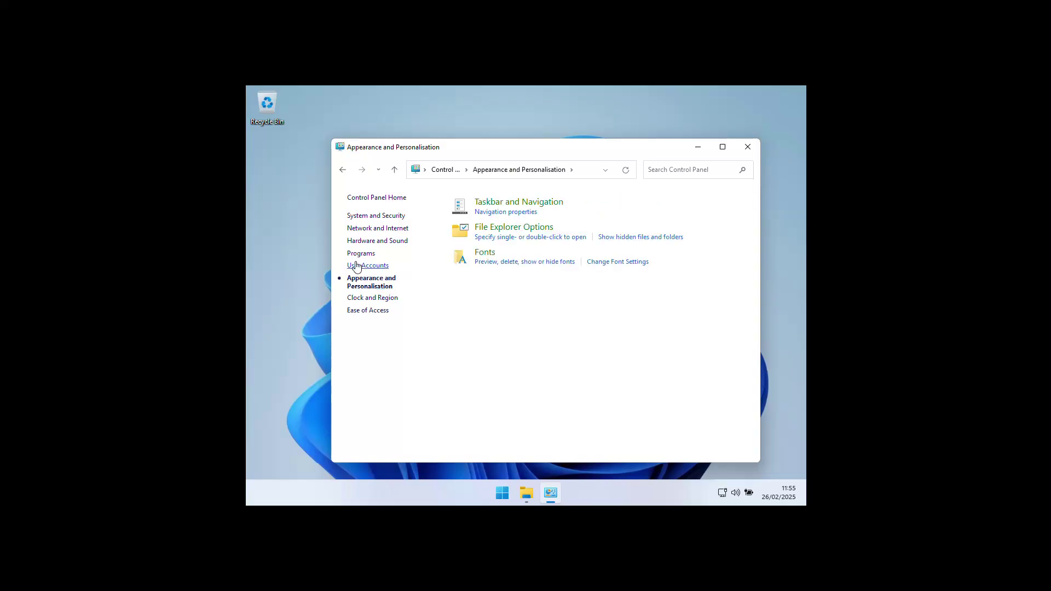
pyautogui.click(356, 266)
pyautogui.click(358, 242)
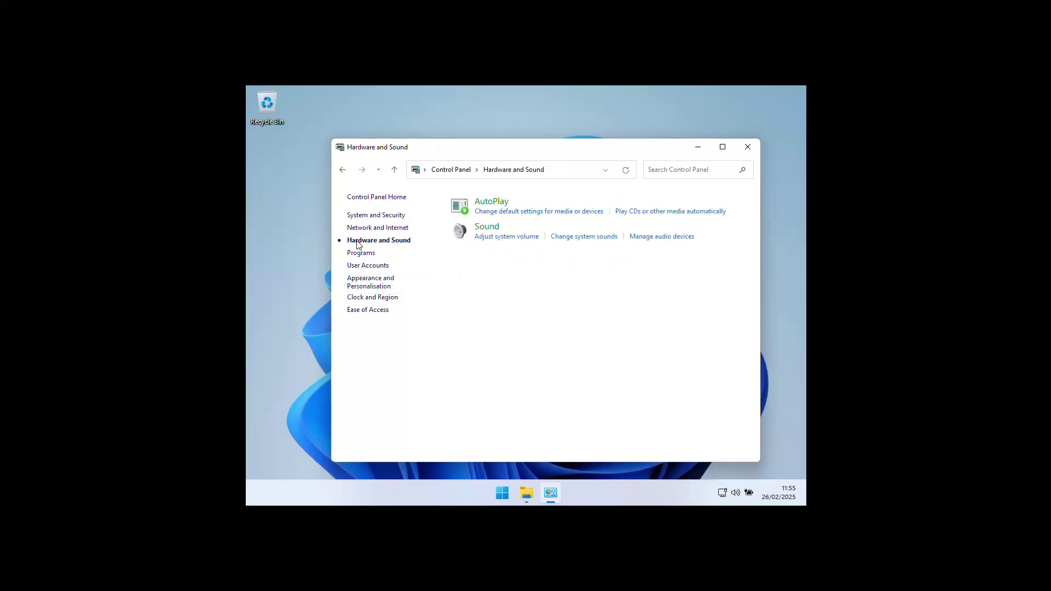
pyautogui.click(366, 229)
pyautogui.click(368, 216)
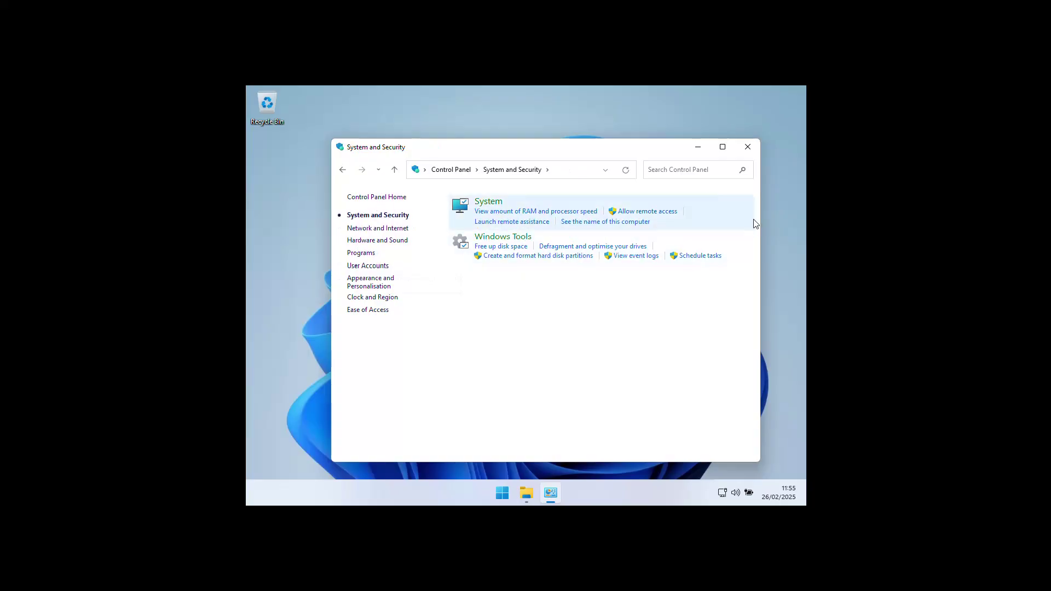
pyautogui.click(397, 198)
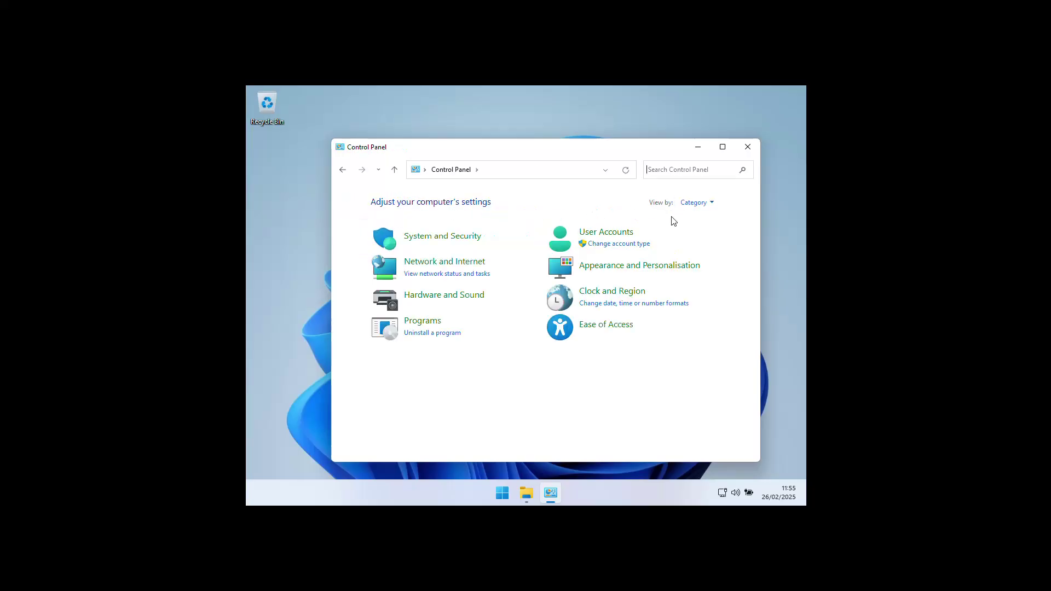
# Show all Control Panel items as small icons and open System Configuration from Windows Tools.
pyautogui.click(691, 203)
pyautogui.click(701, 248)
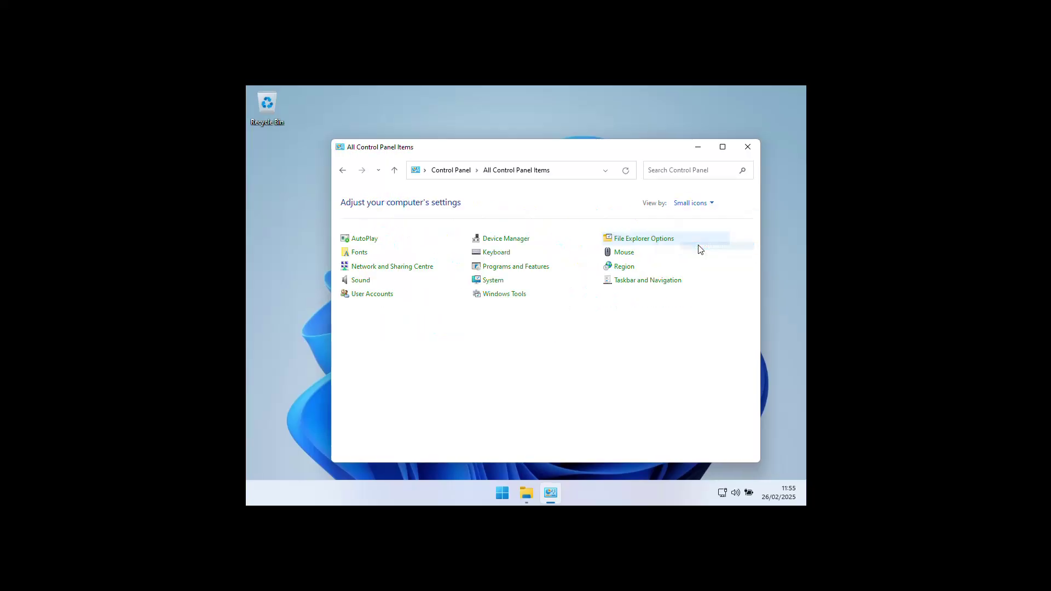
pyautogui.click(499, 296)
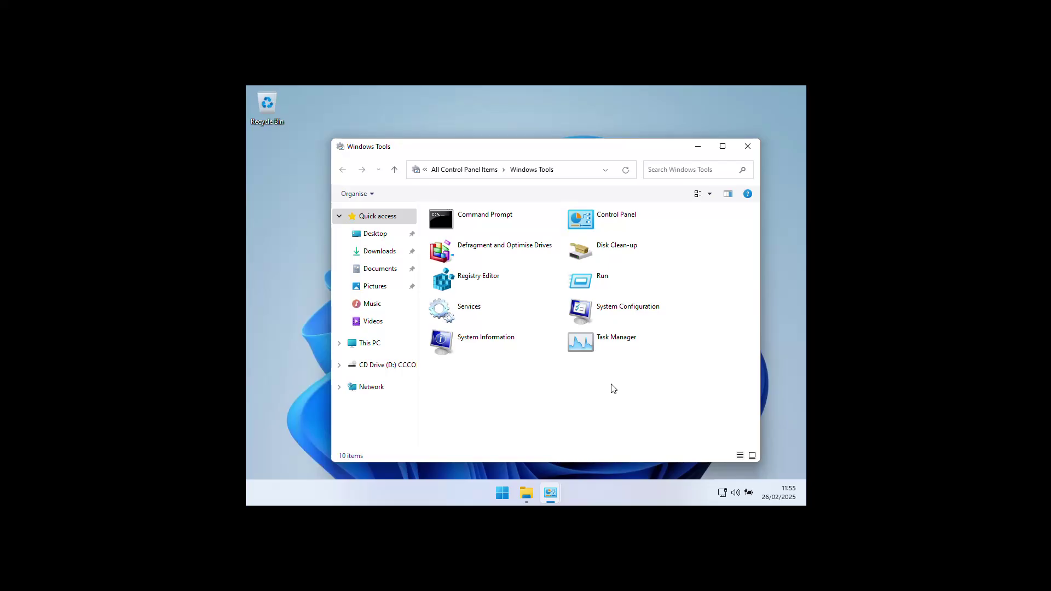
pyautogui.doubleClick(630, 317)
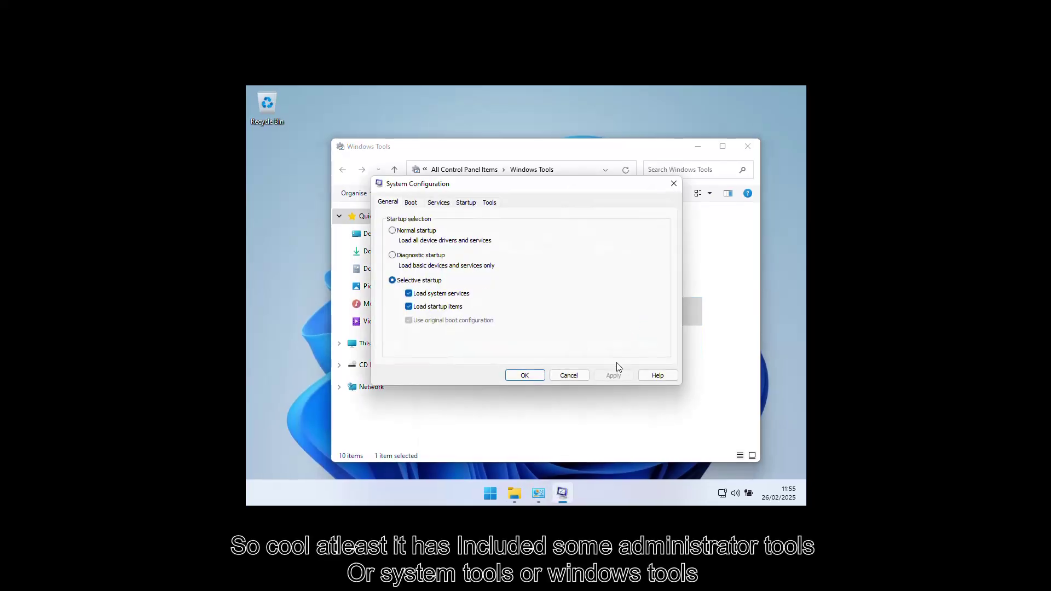
# Check the services in System Configuration with Microsoft services hidden and shown again, and close the dialog and the Windows Tools window.
pyautogui.click(438, 203)
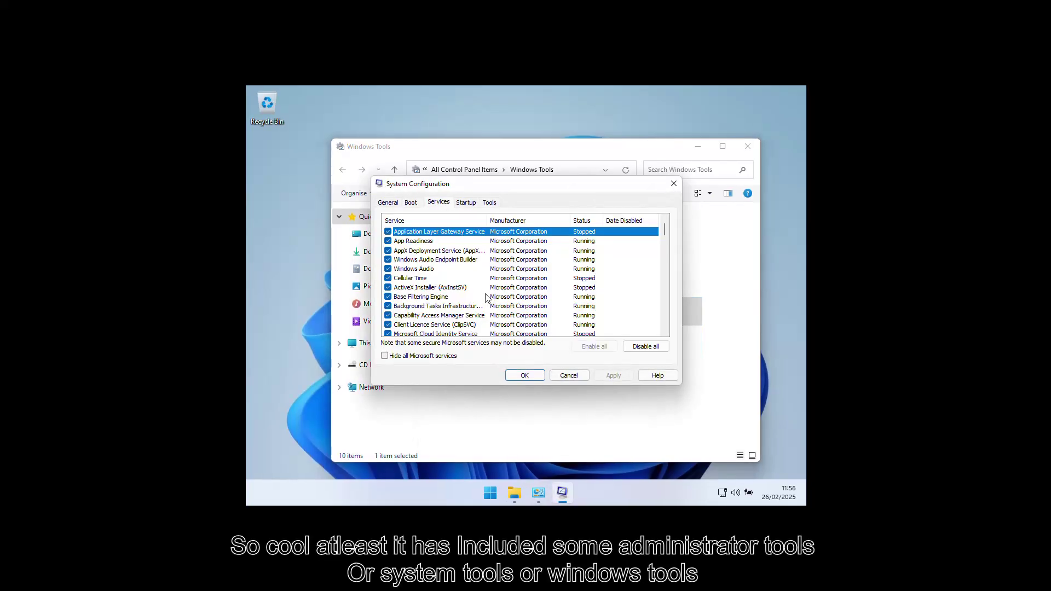
pyautogui.click(404, 357)
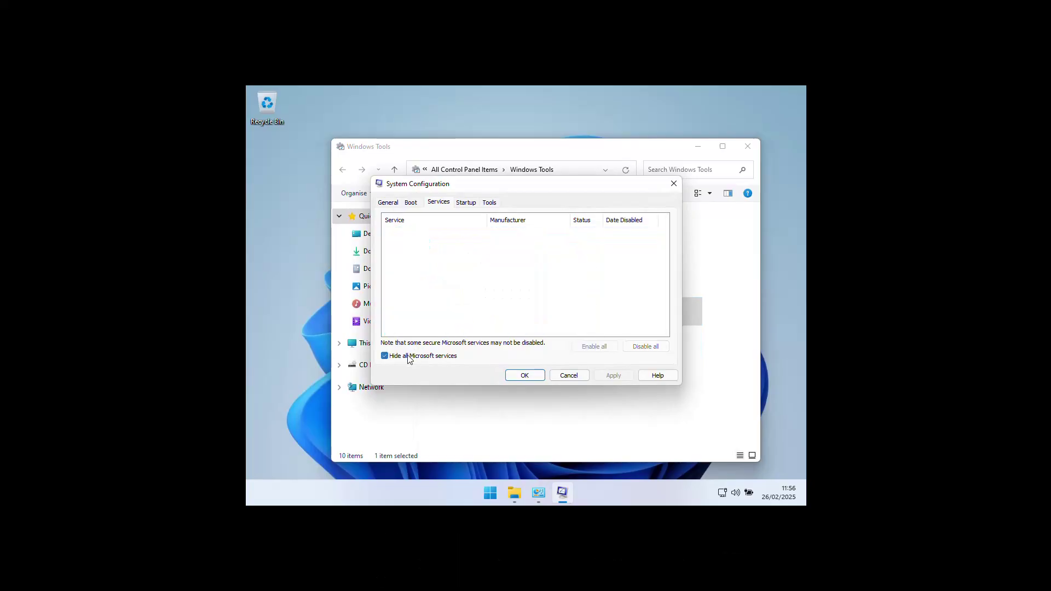
pyautogui.click(404, 357)
pyautogui.click(519, 378)
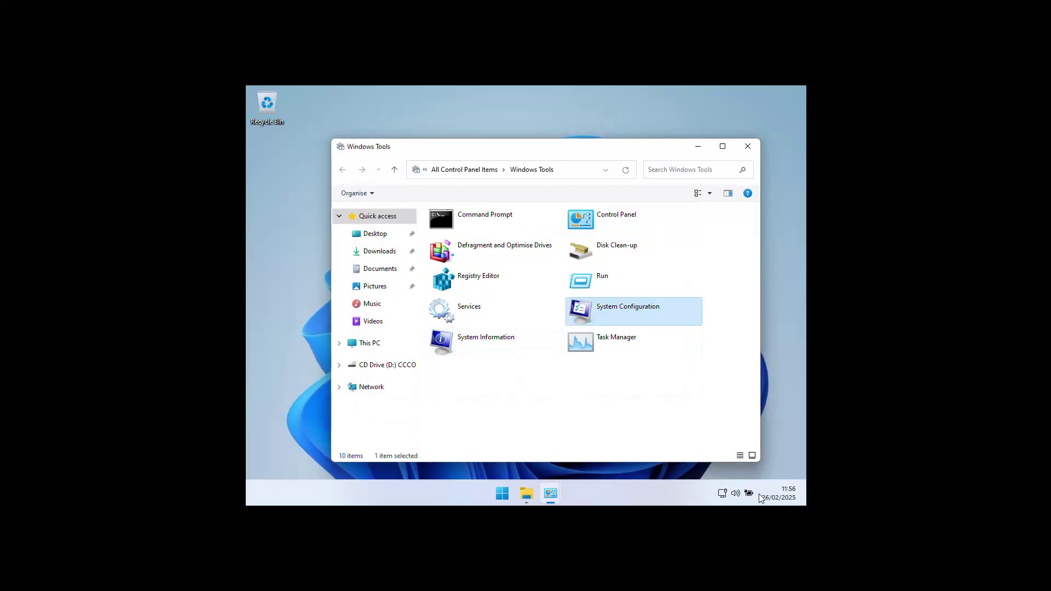
pyautogui.moveTo(635, 423); pyautogui.dragTo(580, 246)
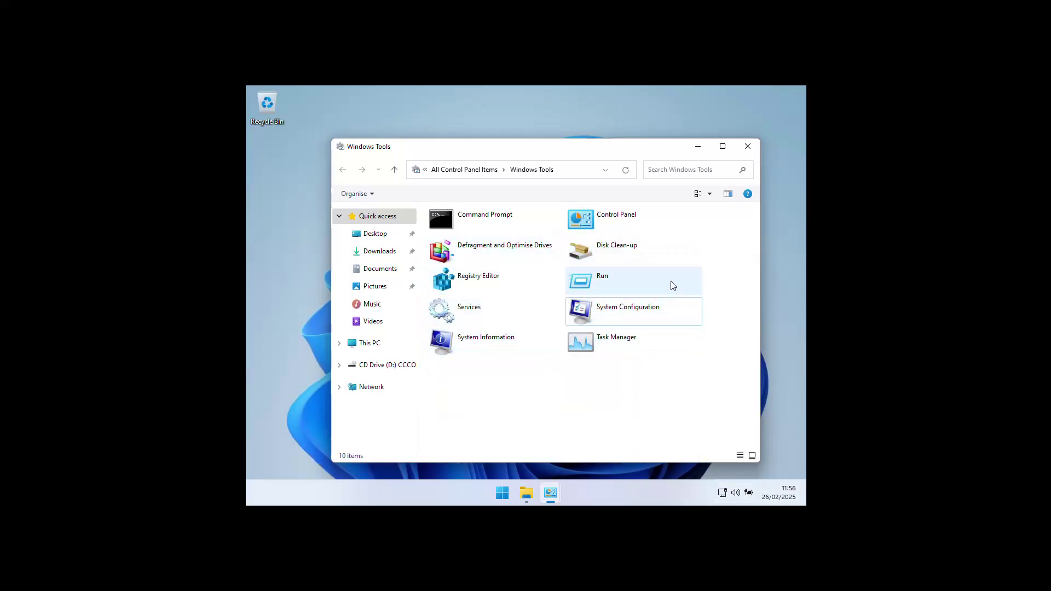
pyautogui.click(746, 152)
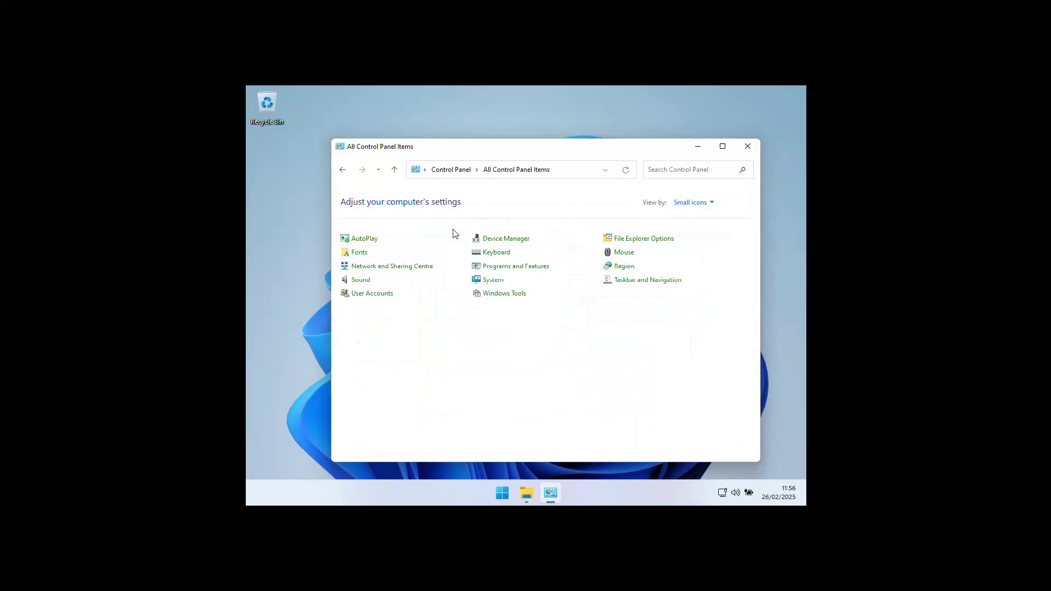
# Look at Device Manager and File Explorer Options from the Control Panel, and close all their windows.
pyautogui.click(638, 241)
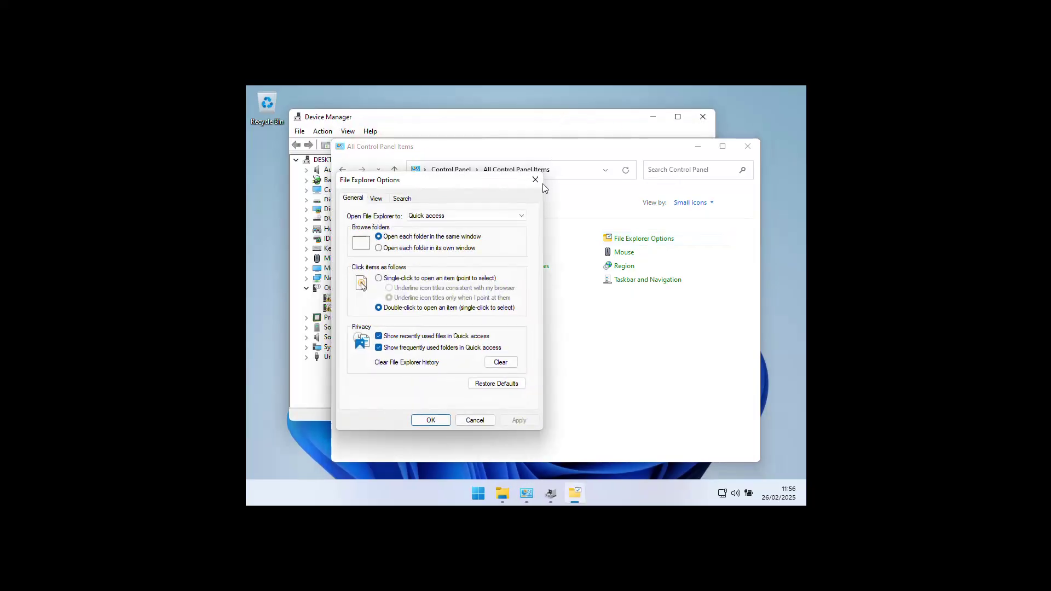
pyautogui.click(485, 118)
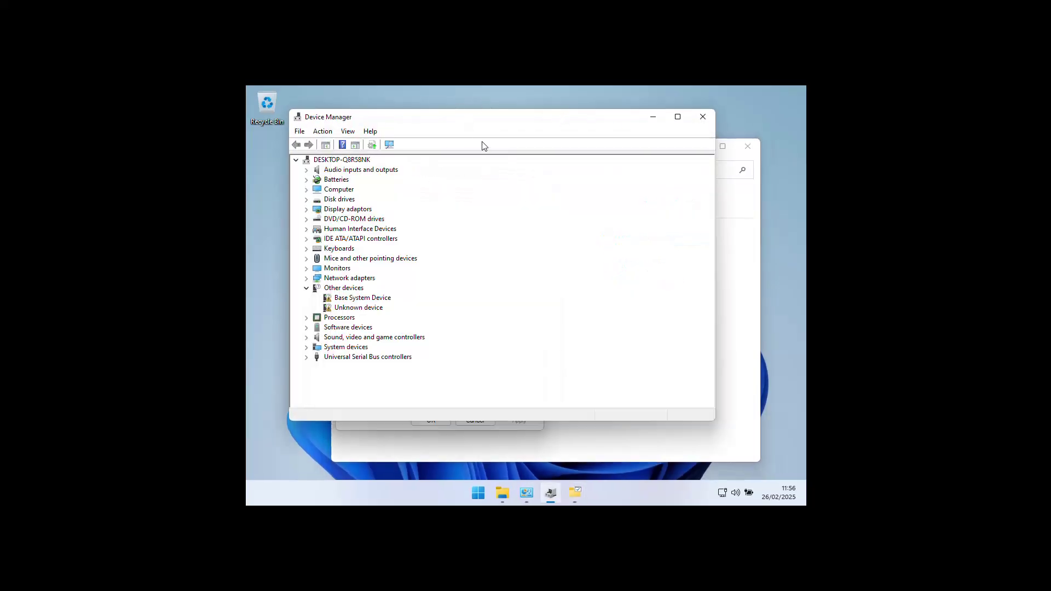
pyautogui.moveTo(477, 120); pyautogui.dragTo(502, 171)
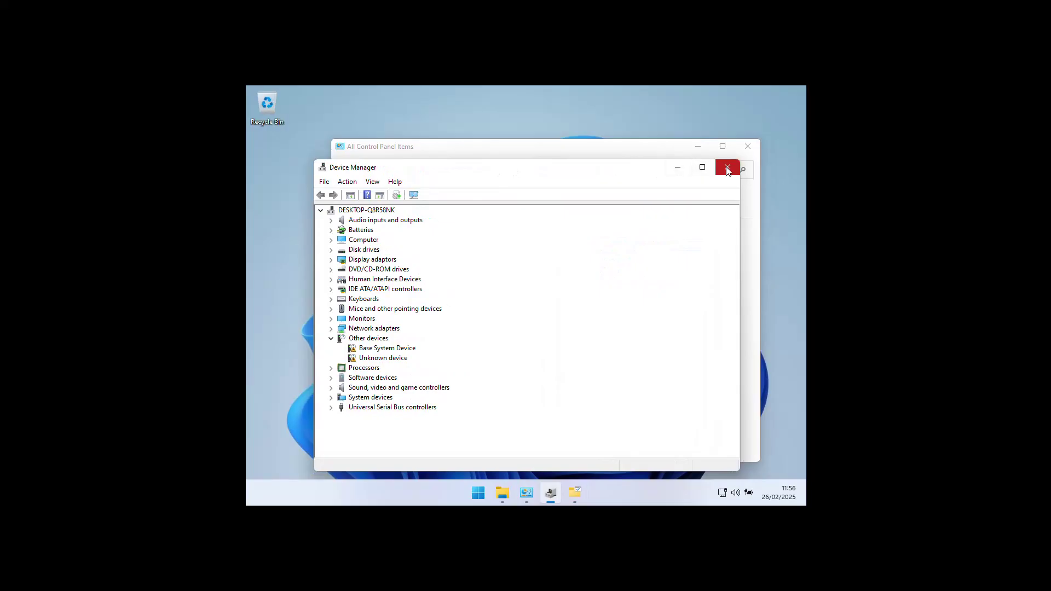
pyautogui.click(728, 170)
pyautogui.click(748, 146)
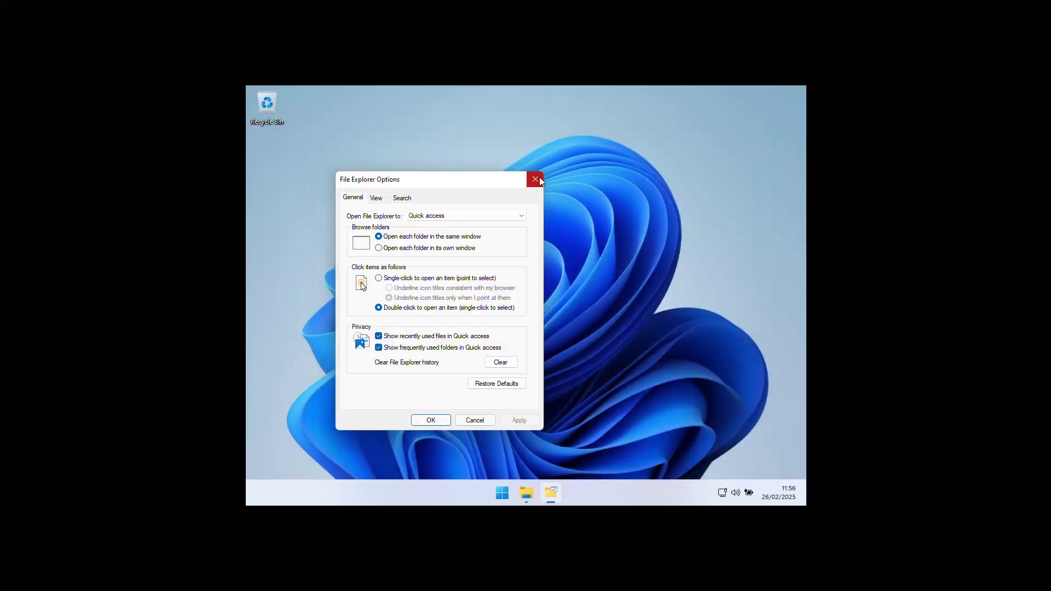
pyautogui.click(534, 179)
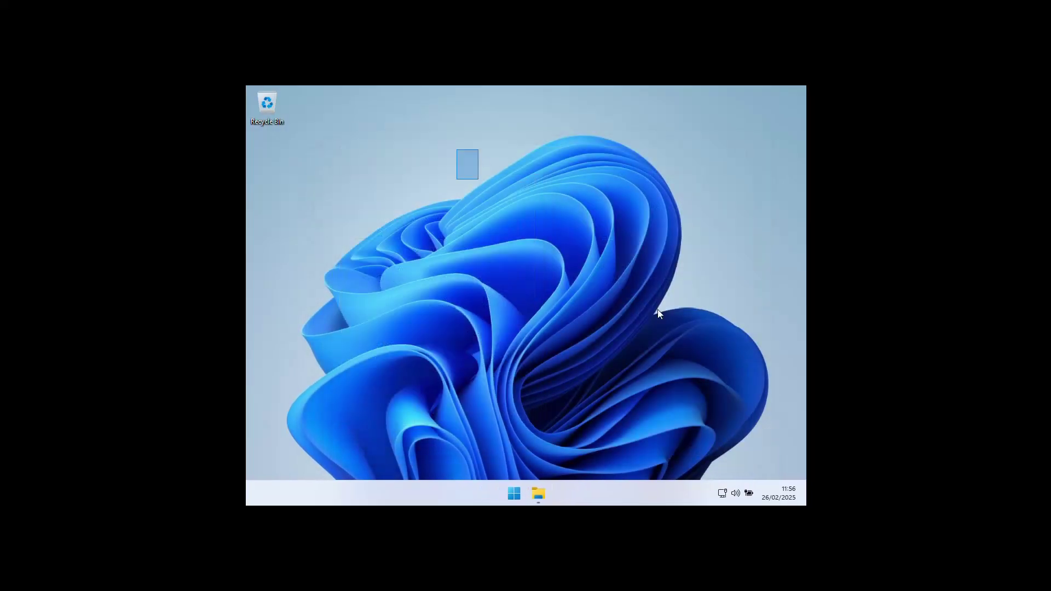
# Look at the folders and drives under This PC and close the File Explorer window.
pyautogui.click(538, 495)
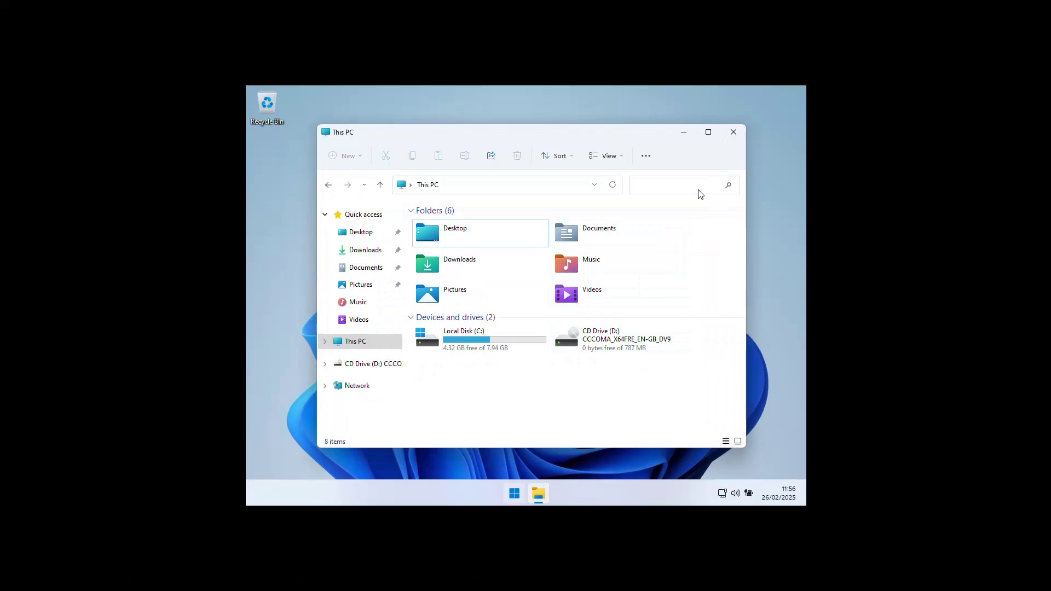
pyautogui.rightClick(500, 419)
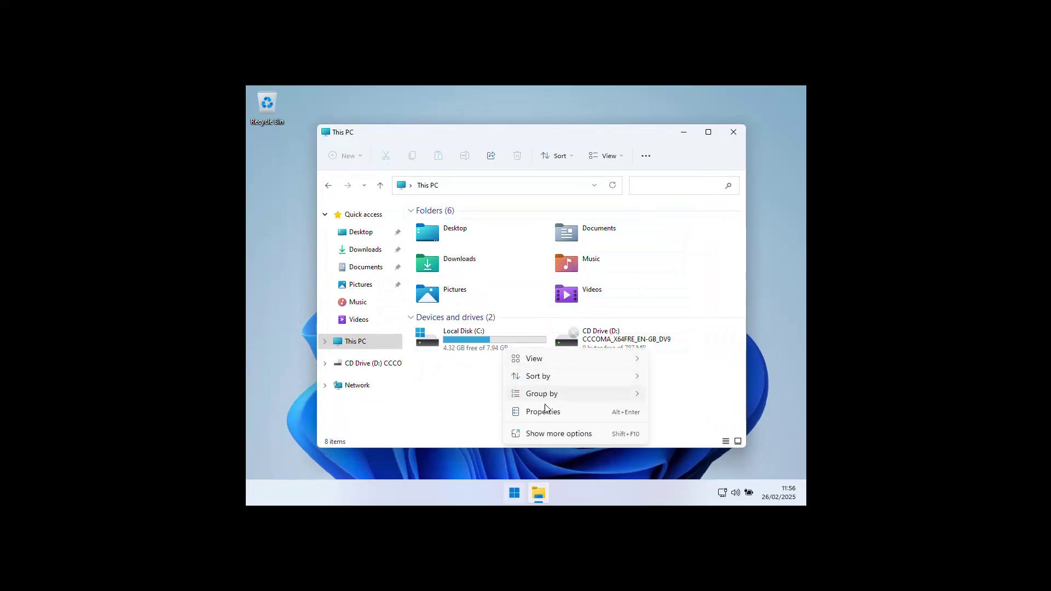
pyautogui.press('Escape')
pyautogui.click(733, 133)
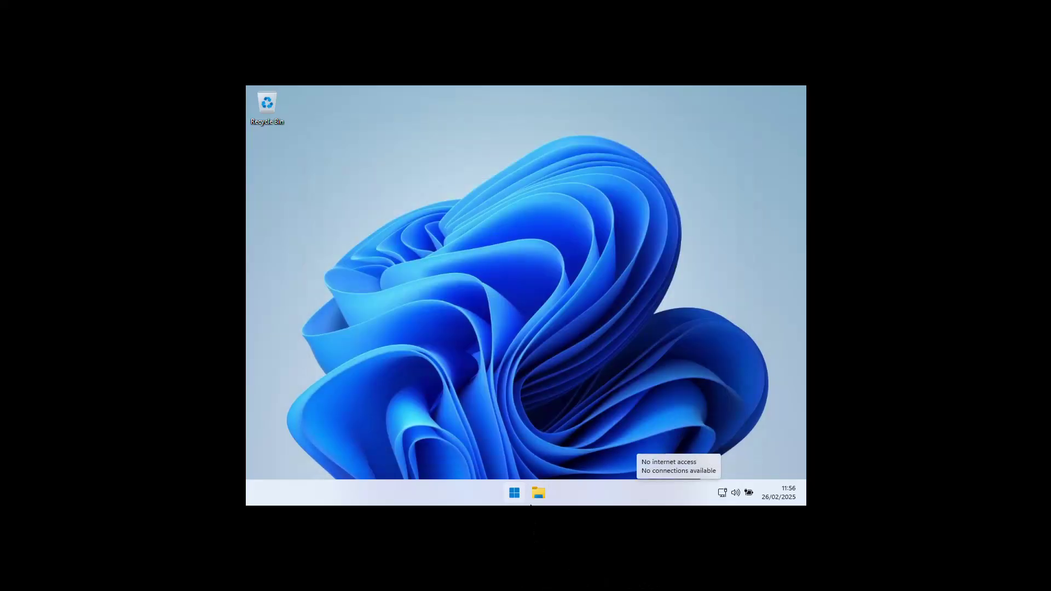
# Open the VirtualBox Guest Additions CD drive (D:) in File Explorer and try to run VBoxWindowsAdditions.
pyautogui.click(539, 493)
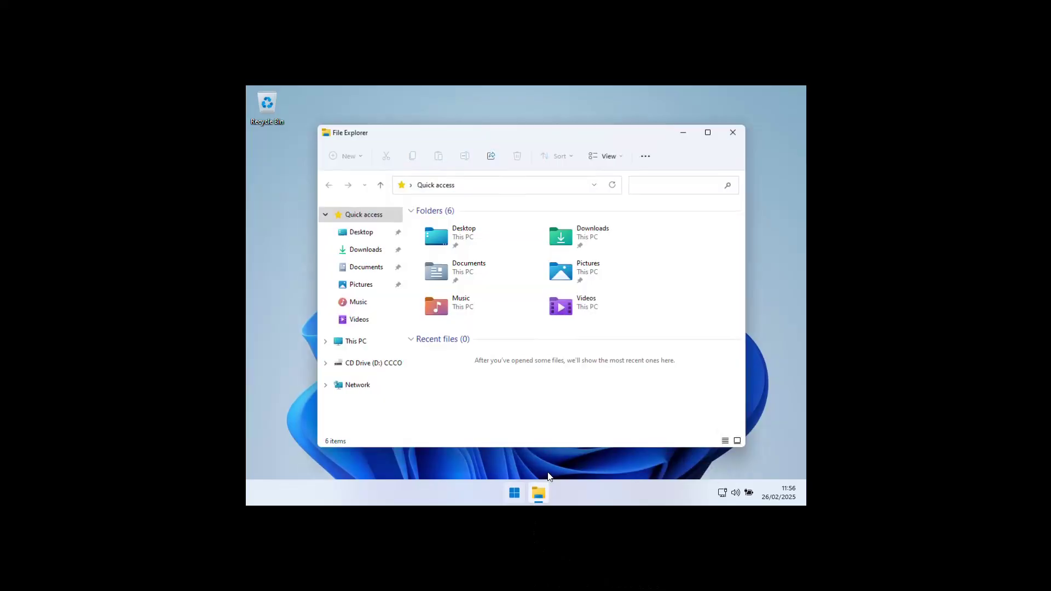
pyautogui.click(370, 345)
pyautogui.doubleClick(647, 337)
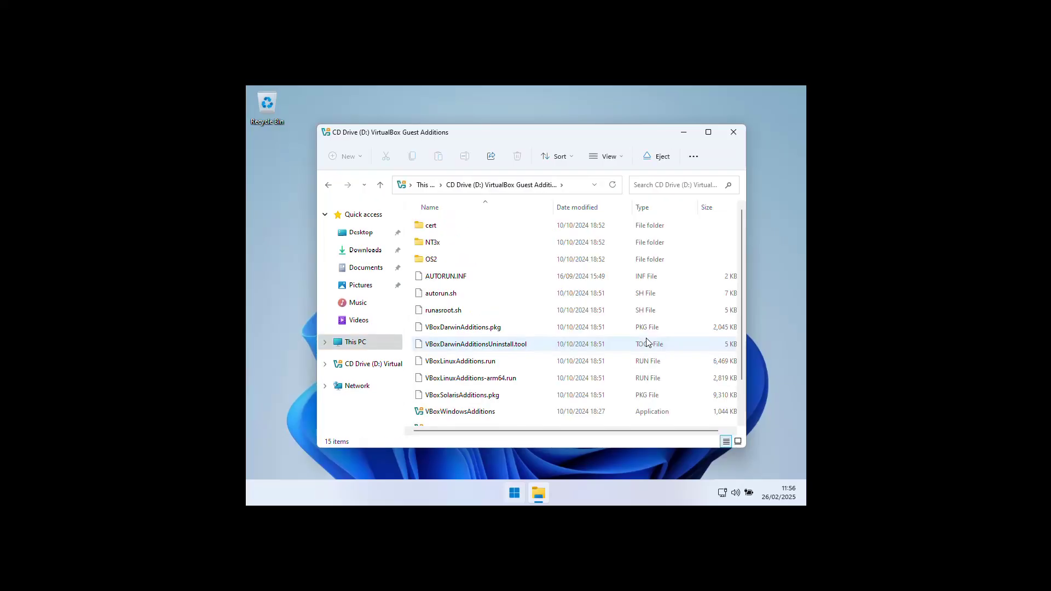
pyautogui.scroll(-1, 470, 371)
pyautogui.doubleClick(462, 373)
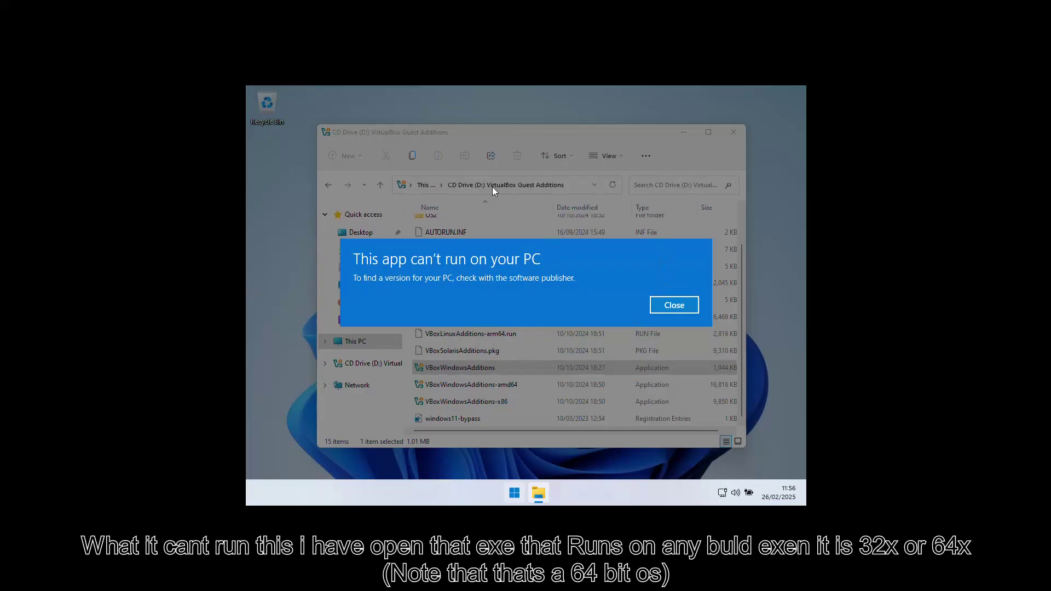
pyautogui.click(661, 308)
# Try to run VBoxWindowsAdditions-amd64 and VBoxWindowsAdditions-x86, and close the Guest Additions drive window.
pyautogui.doubleClick(471, 384)
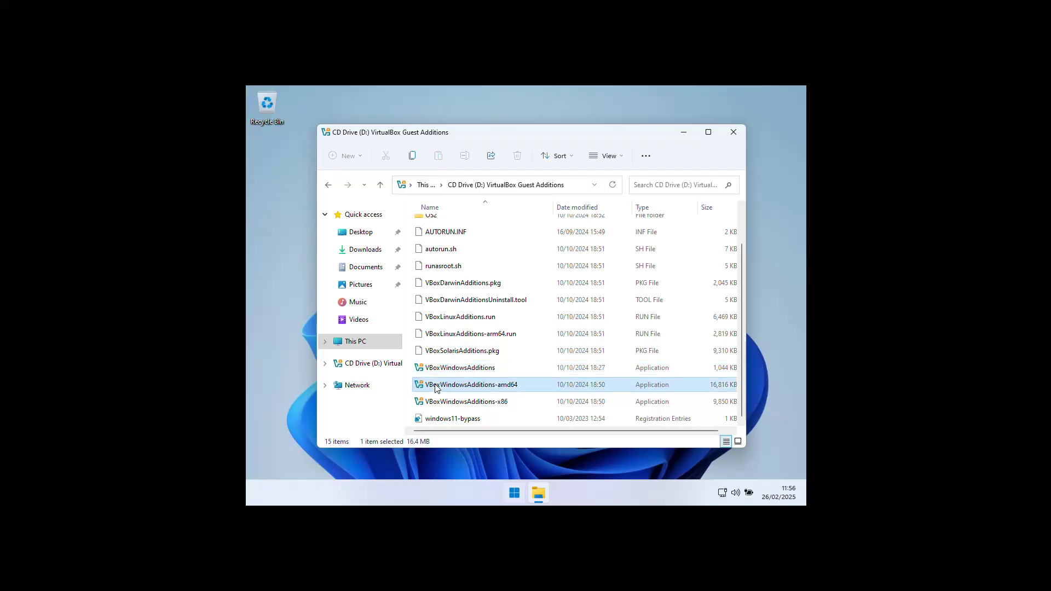
pyautogui.click(682, 306)
pyautogui.doubleClick(484, 401)
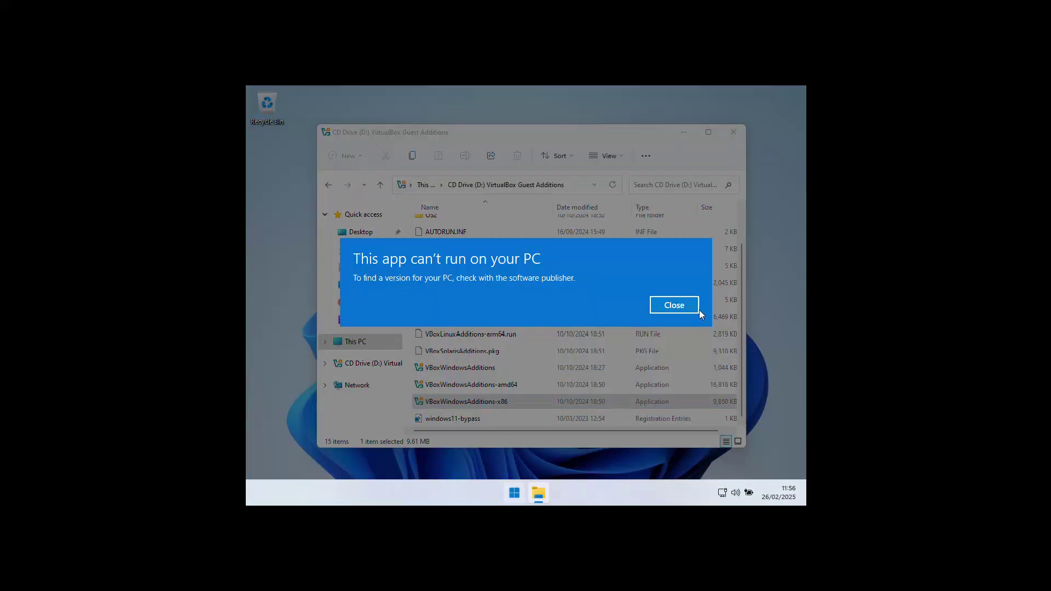
pyautogui.click(673, 305)
pyautogui.click(734, 132)
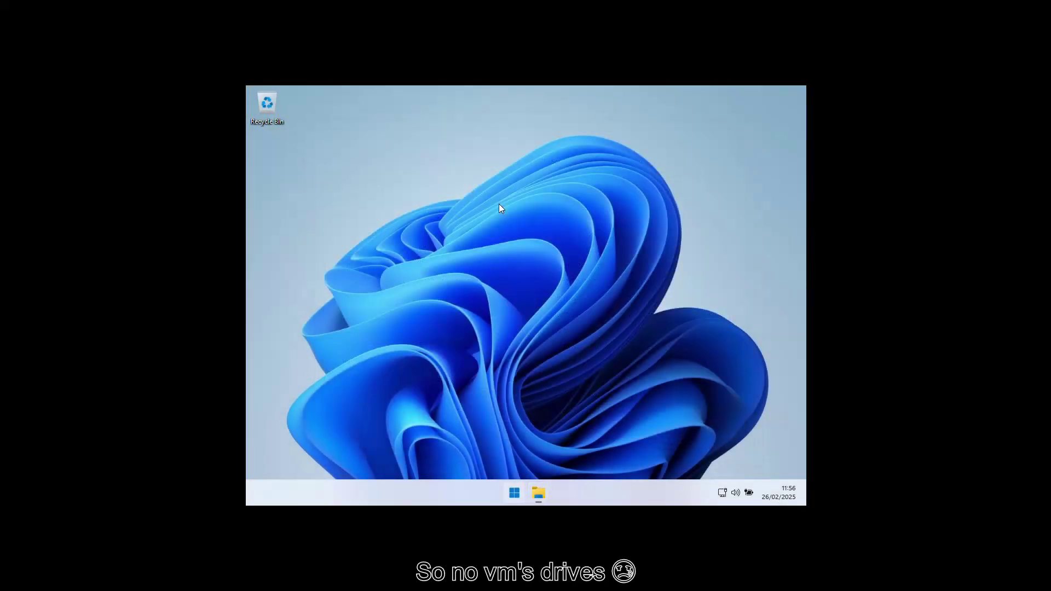
# Open the Display settings, set the display resolution to 1280 × 1024 and keep the change.
pyautogui.rightClick(500, 206)
pyautogui.click(531, 297)
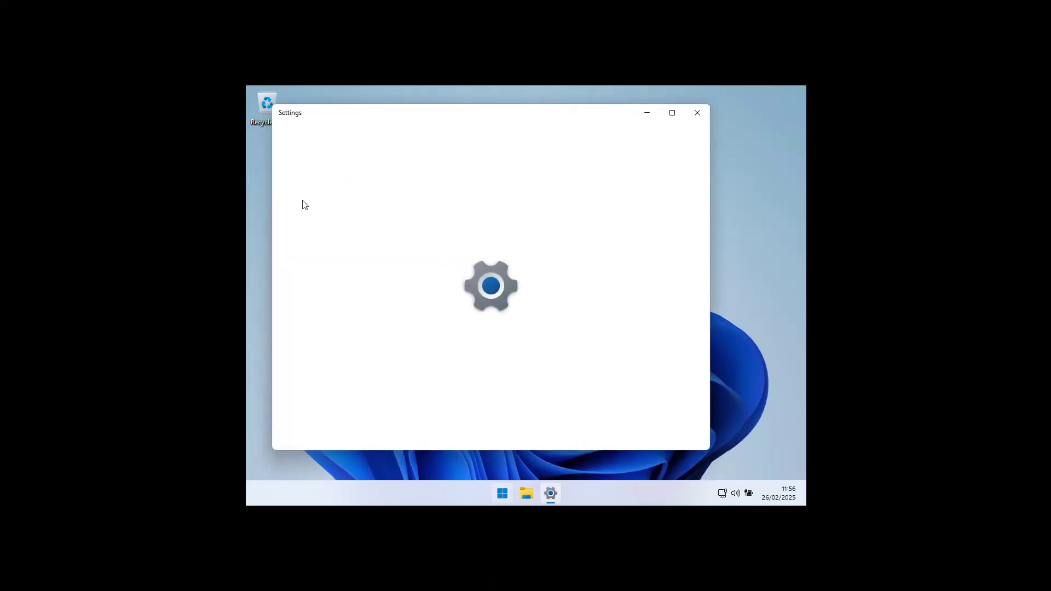
pyautogui.click(307, 222)
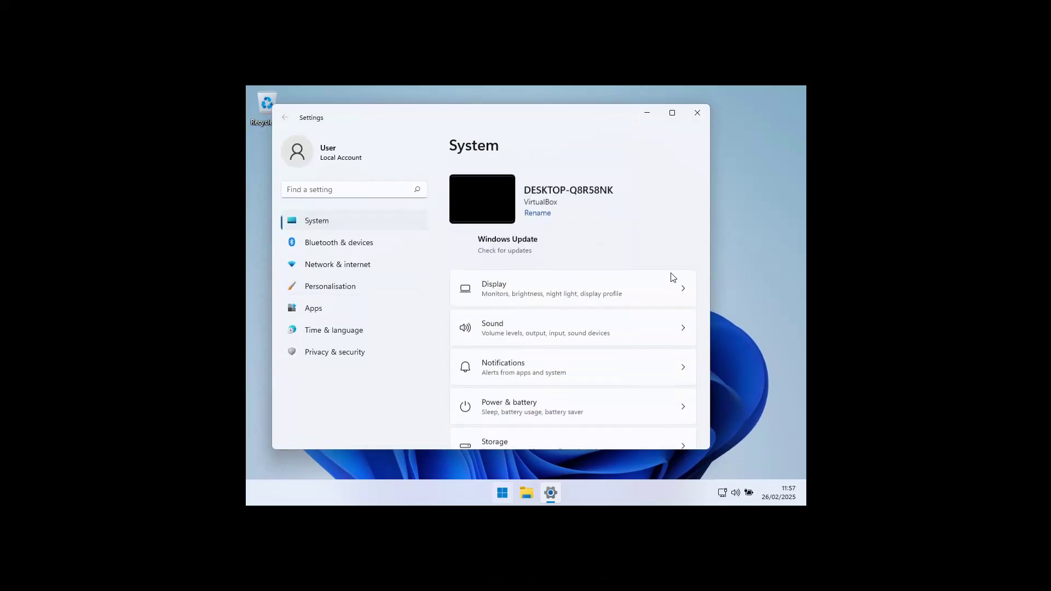
pyautogui.scroll(-1, 551, 287)
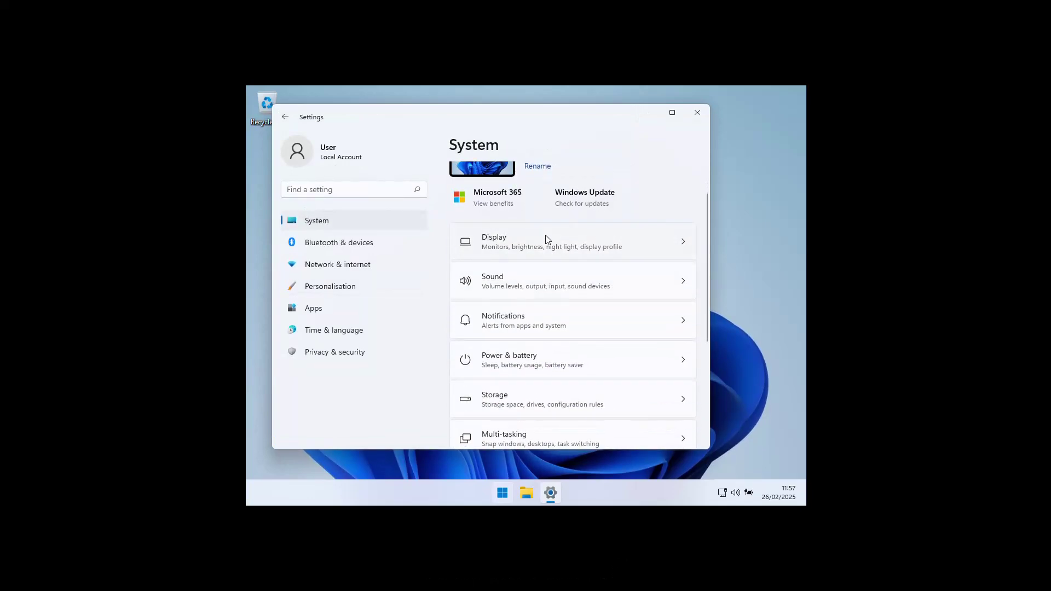
pyautogui.click(536, 241)
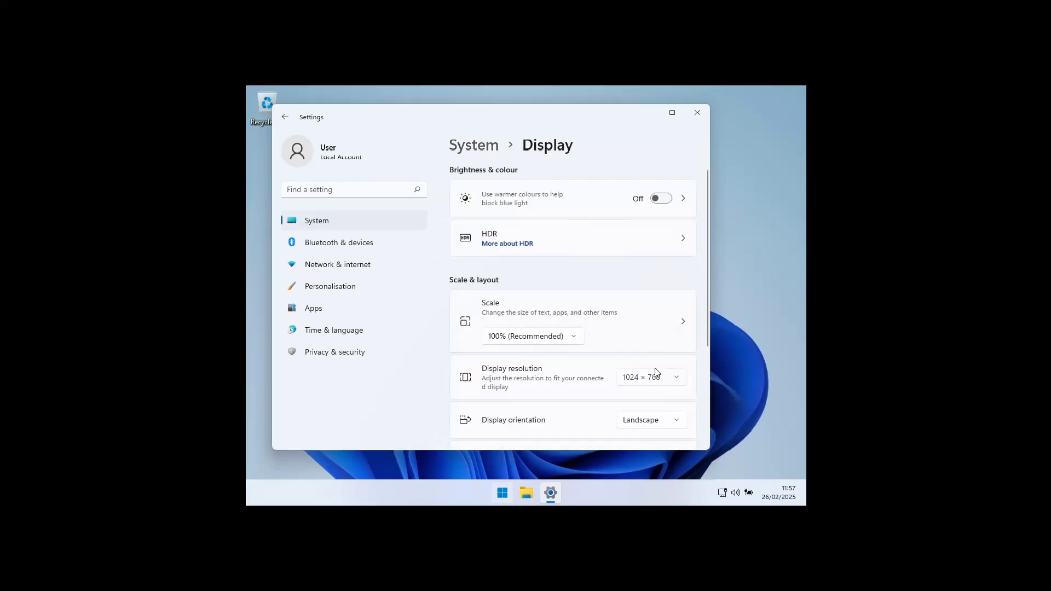
pyautogui.click(655, 378)
pyautogui.click(656, 338)
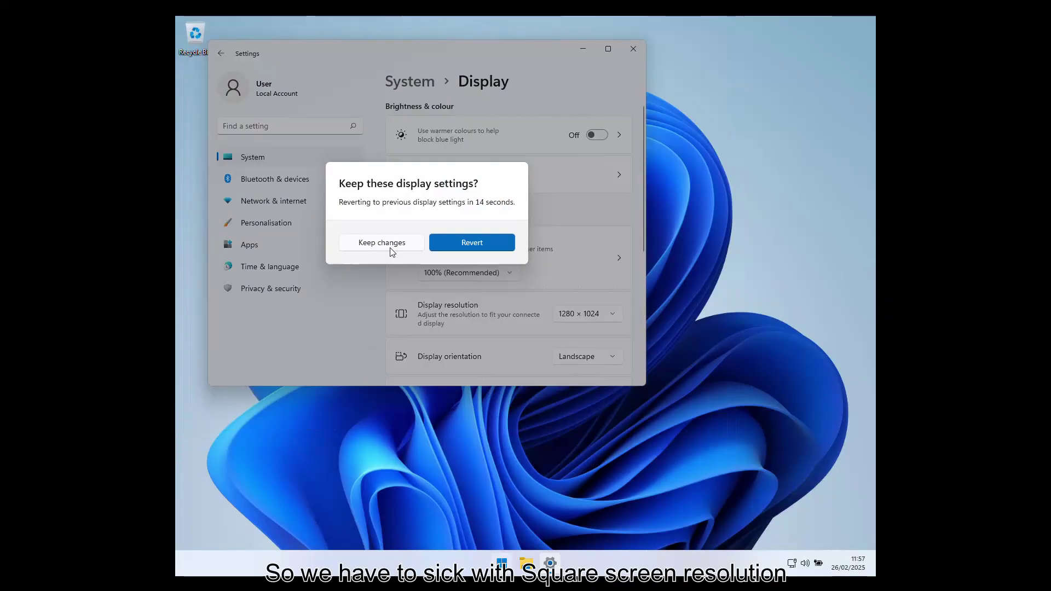
pyautogui.click(383, 243)
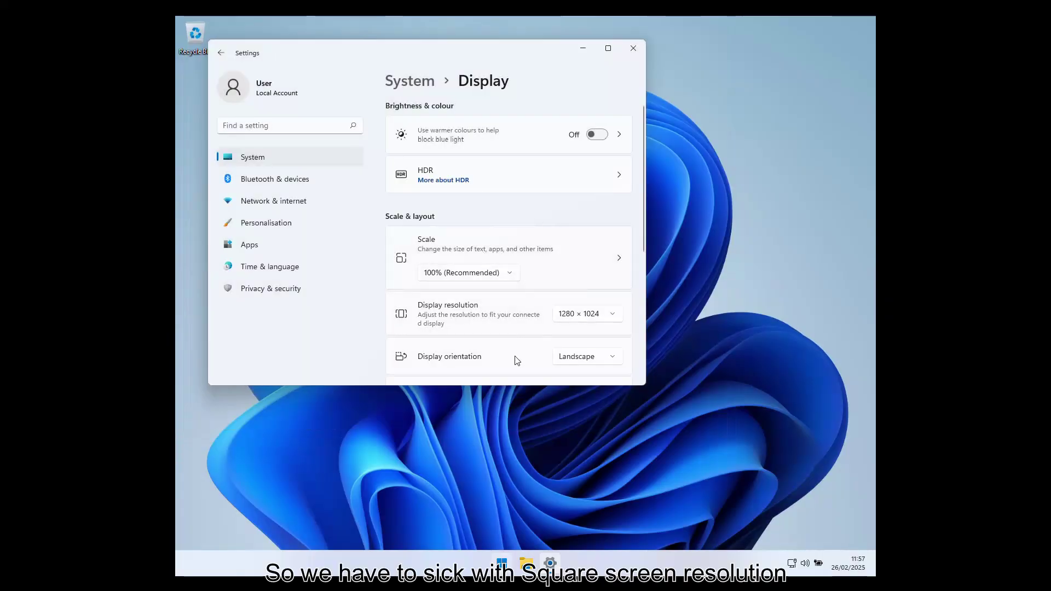
# Look at the display orientation, multiple displays and Advanced display information, and return to the Display page.
pyautogui.click(564, 355)
pyautogui.scroll(-2, 452, 363)
pyautogui.scroll(-3, 451, 363)
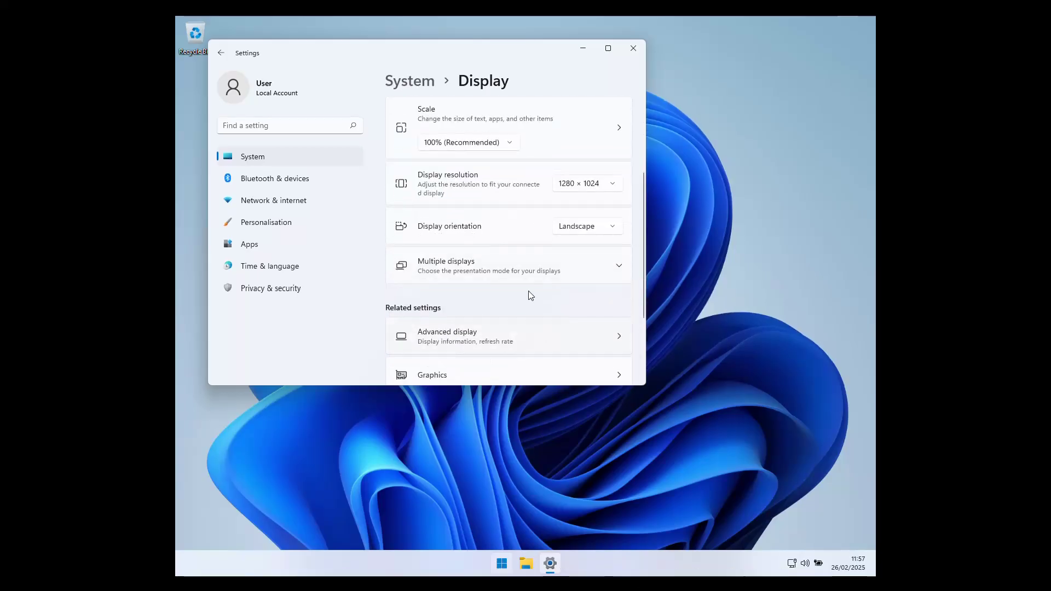
pyautogui.click(537, 268)
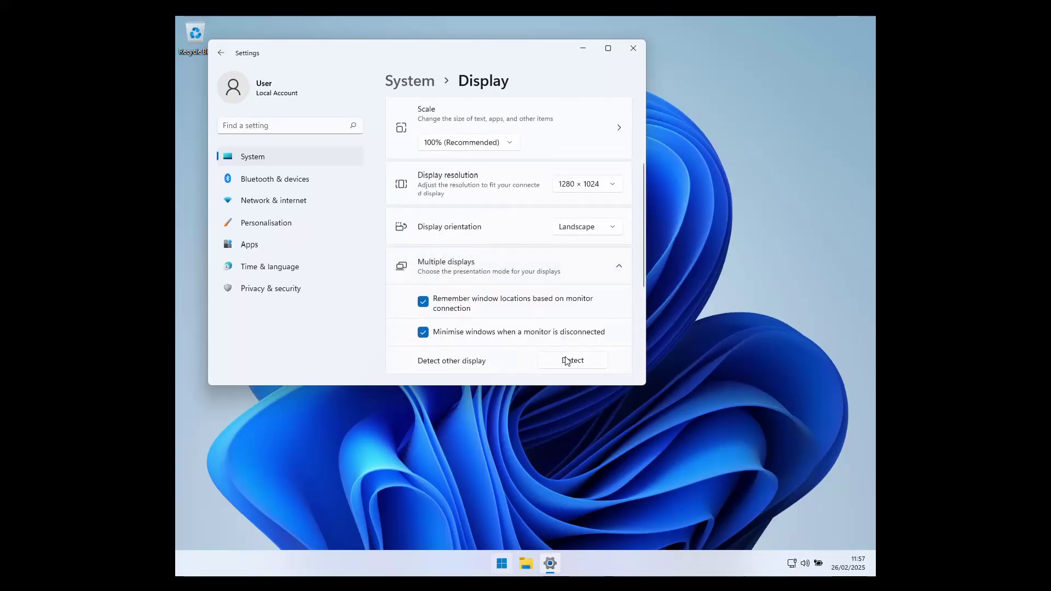
pyautogui.scroll(-4, 540, 290)
pyautogui.click(545, 230)
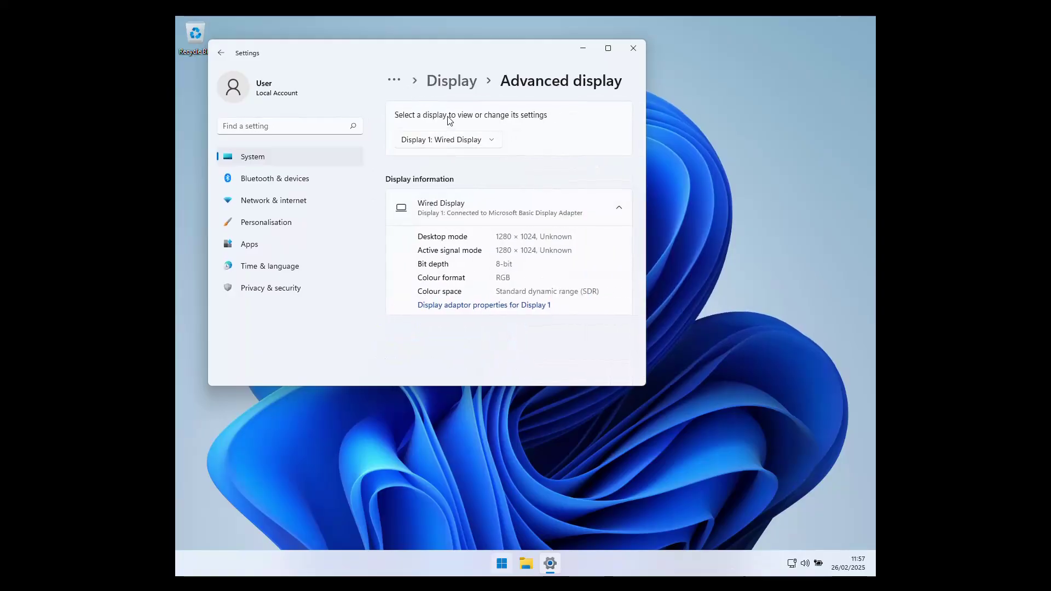
pyautogui.click(449, 82)
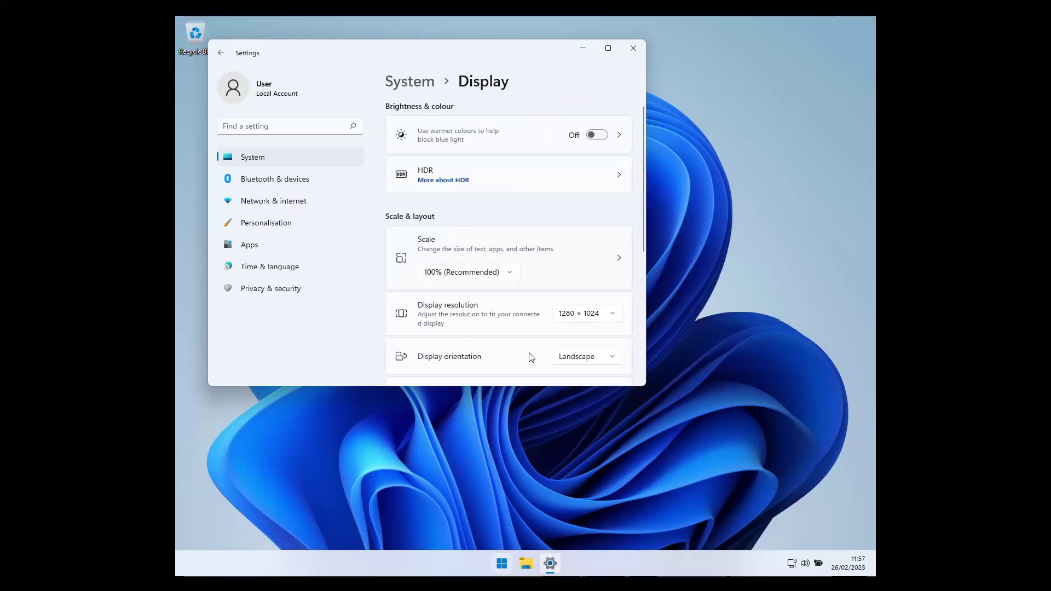
# Open the Graphics settings from the Display page and close Settings.
pyautogui.scroll(-5, 531, 357)
pyautogui.click(483, 255)
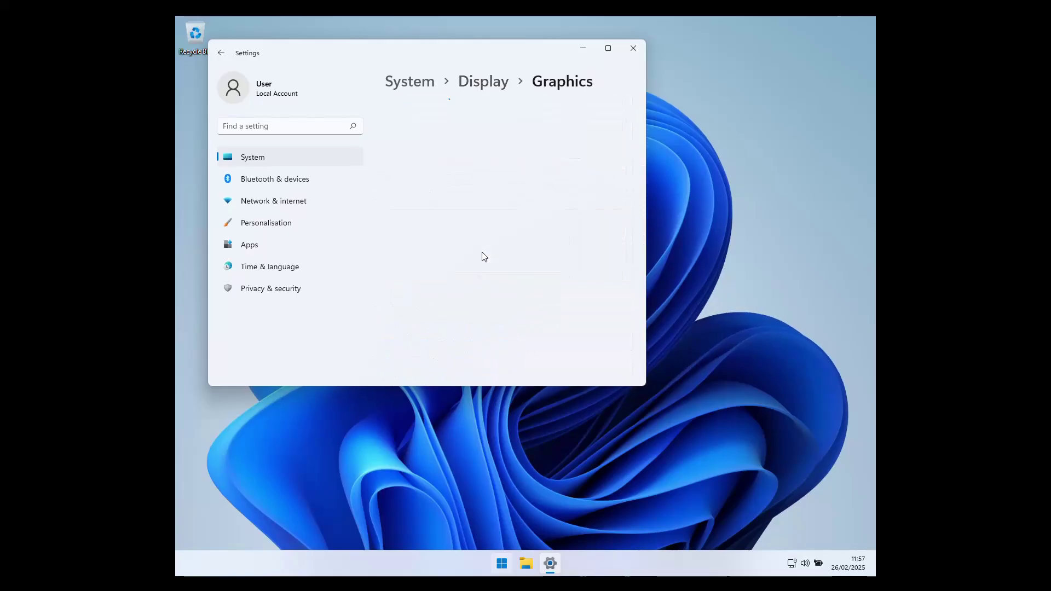
pyautogui.click(634, 48)
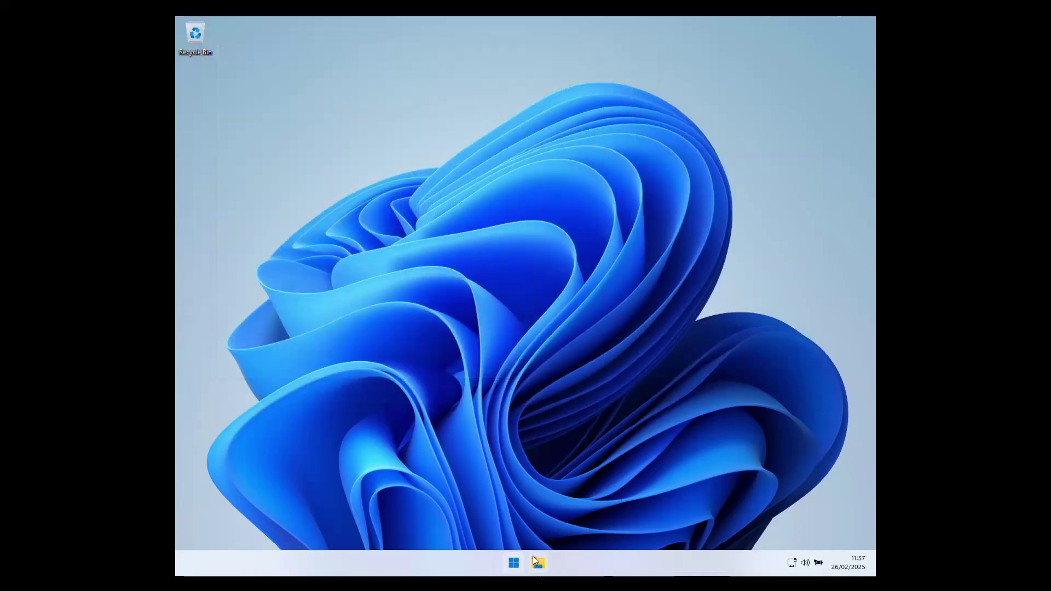
# Look through the Start menu's pinned and full app lists, and try to open Settings and Windows Tools from them.
pyautogui.click(515, 562)
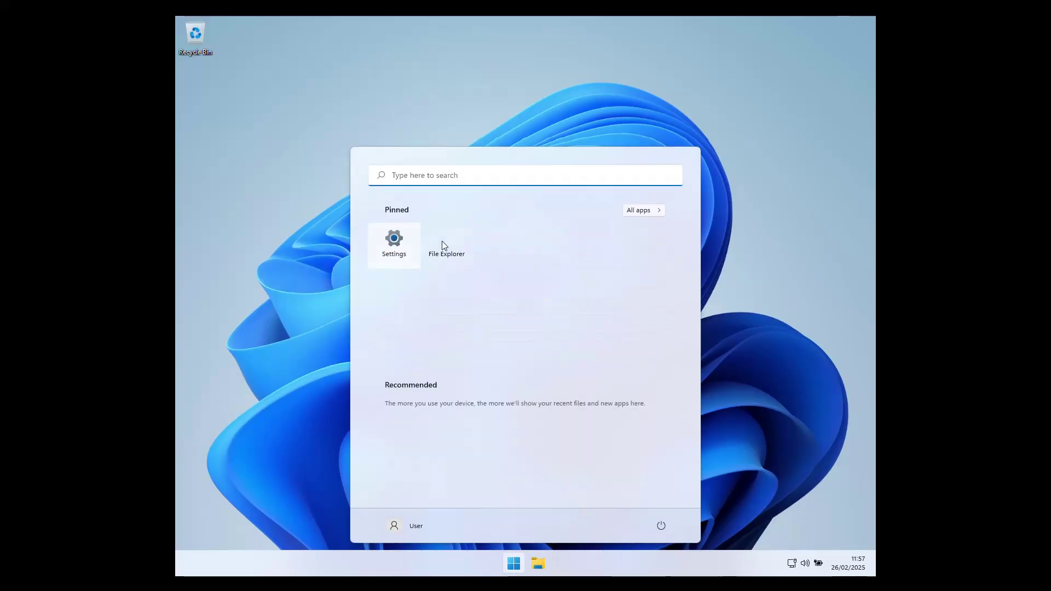
pyautogui.click(390, 244)
pyautogui.click(511, 563)
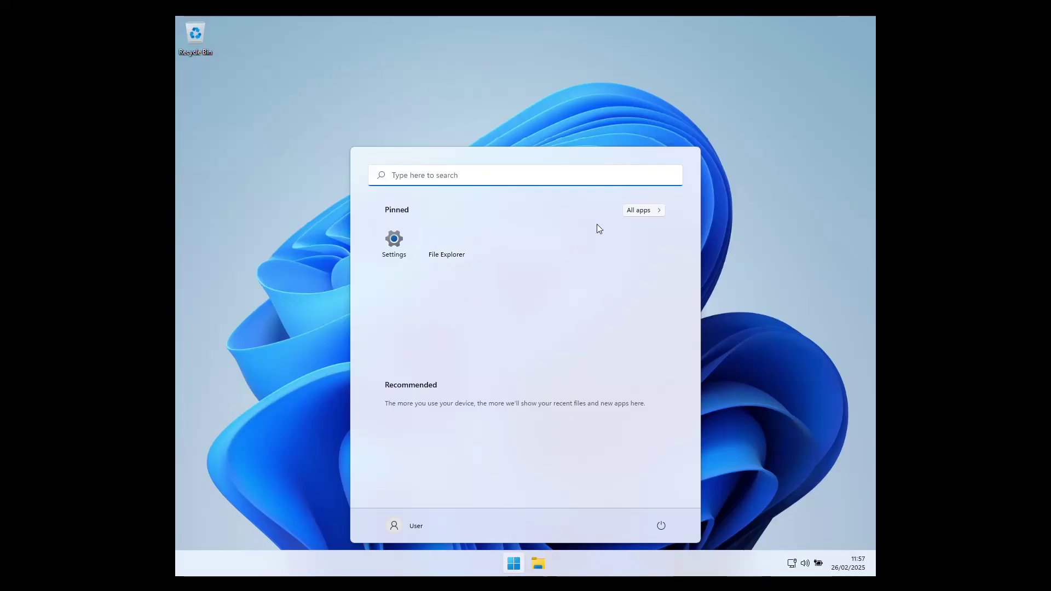
pyautogui.click(640, 214)
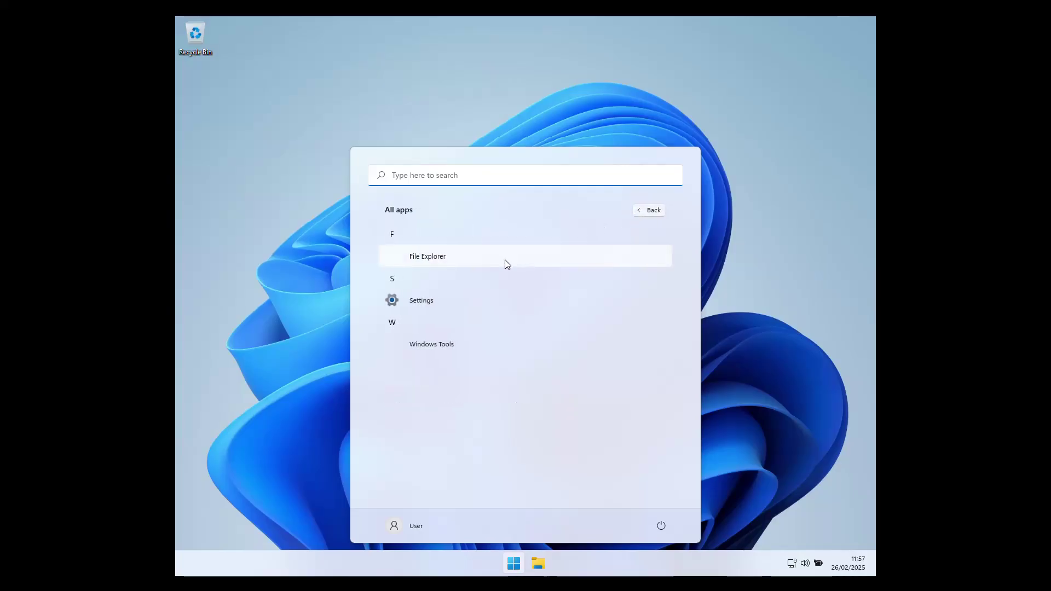
pyautogui.click(494, 340)
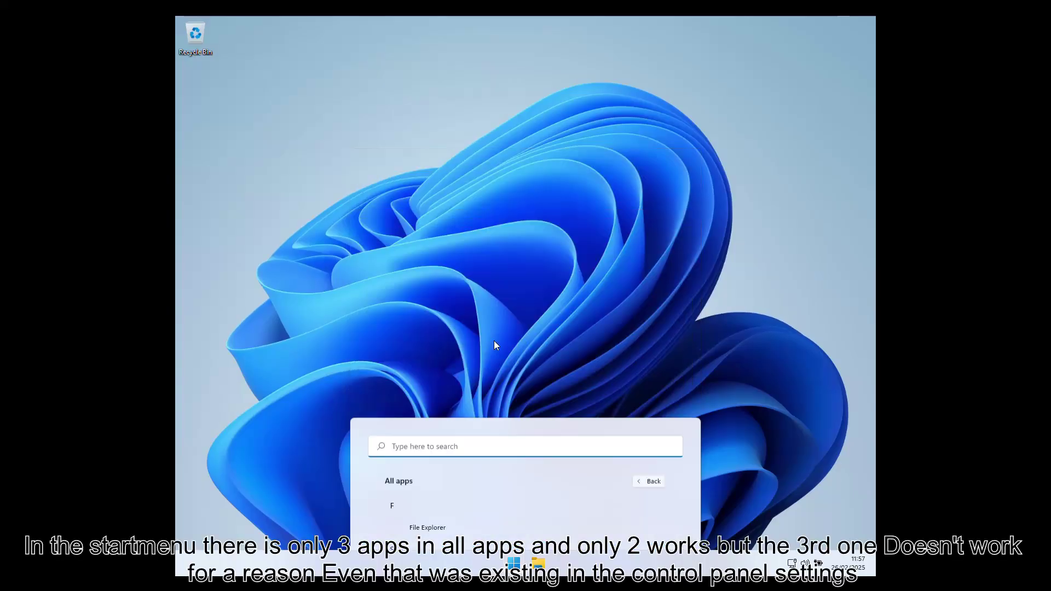
# Open Settings from the Start menu, maximise the window, view the Display page and return to System.
pyautogui.click(514, 563)
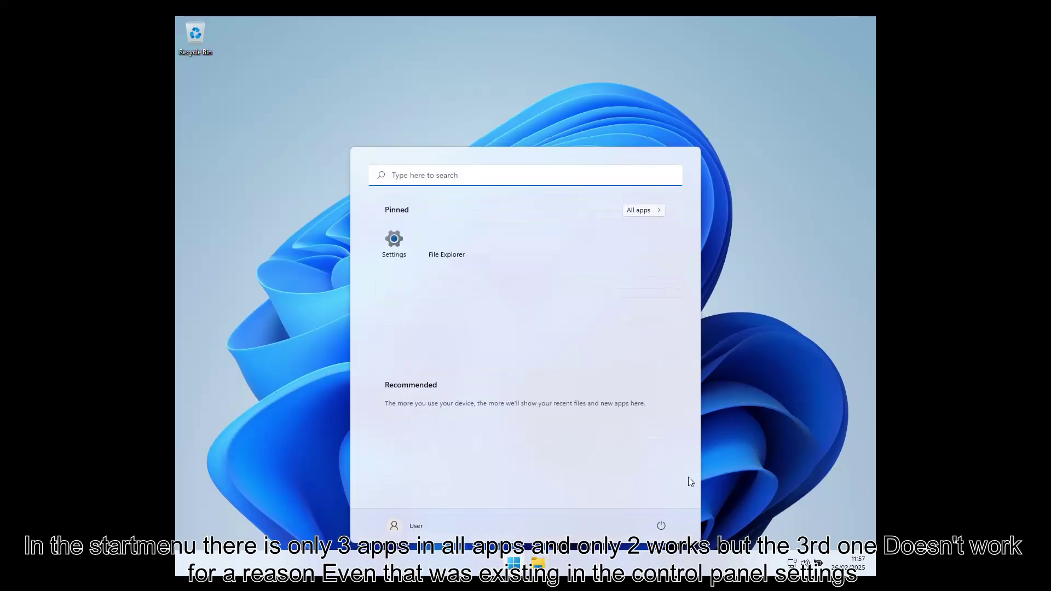
pyautogui.click(394, 244)
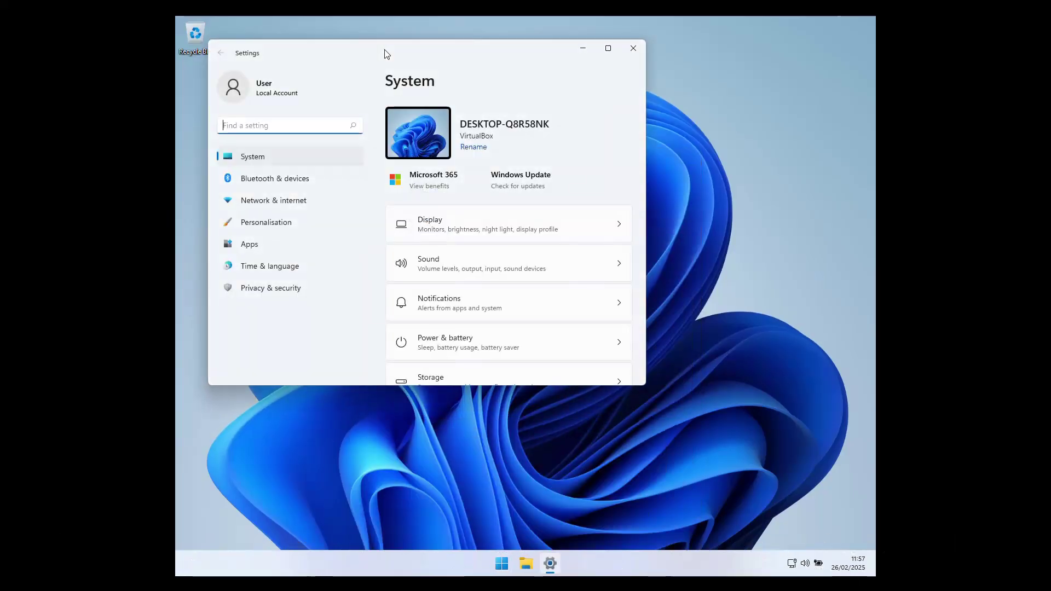
pyautogui.moveTo(385, 52); pyautogui.dragTo(491, 103)
pyautogui.doubleClick(493, 105)
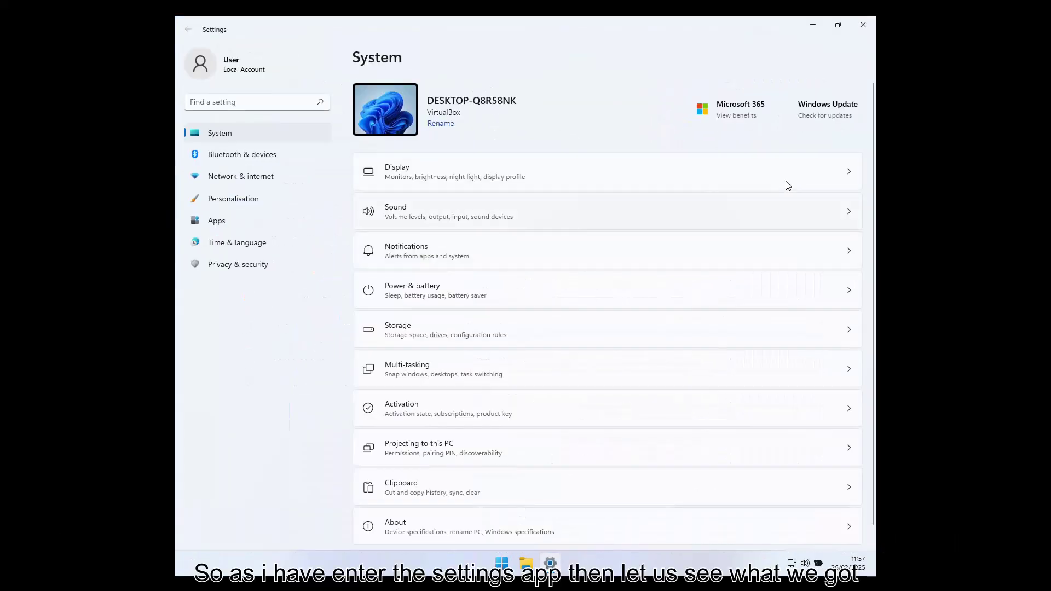
pyautogui.scroll(-1, 481, 244)
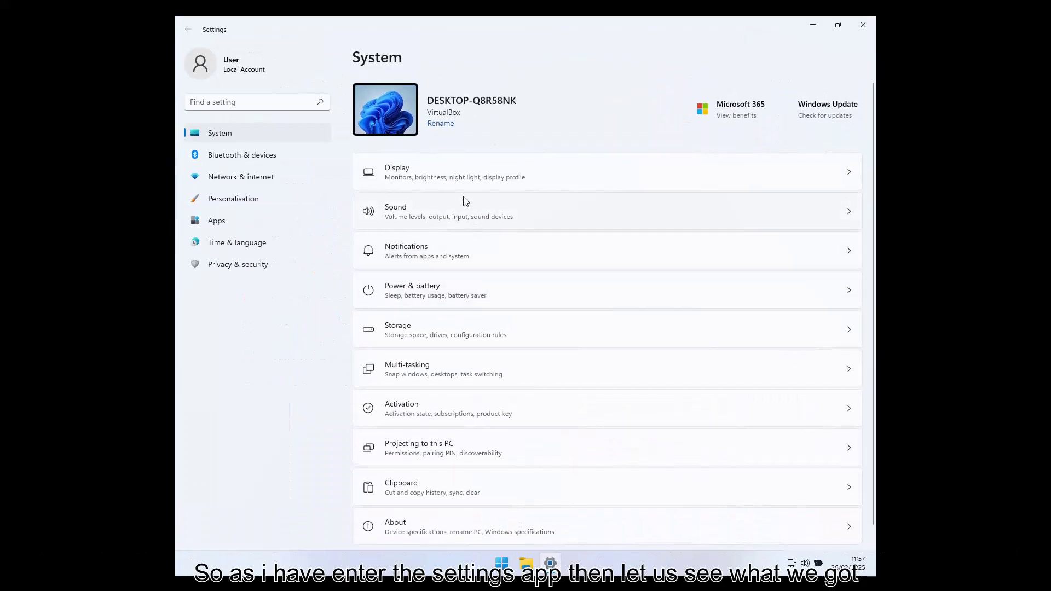
pyautogui.click(461, 180)
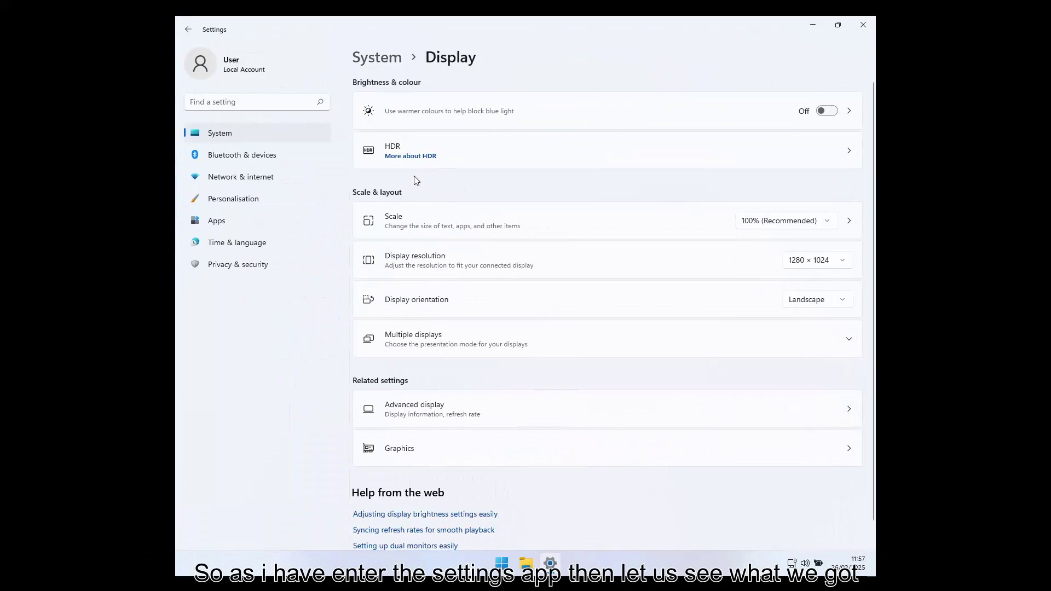
pyautogui.click(274, 138)
# Set the sound output volume to 100, raise the microphone input volume to its maximum and return to System.
pyautogui.click(428, 218)
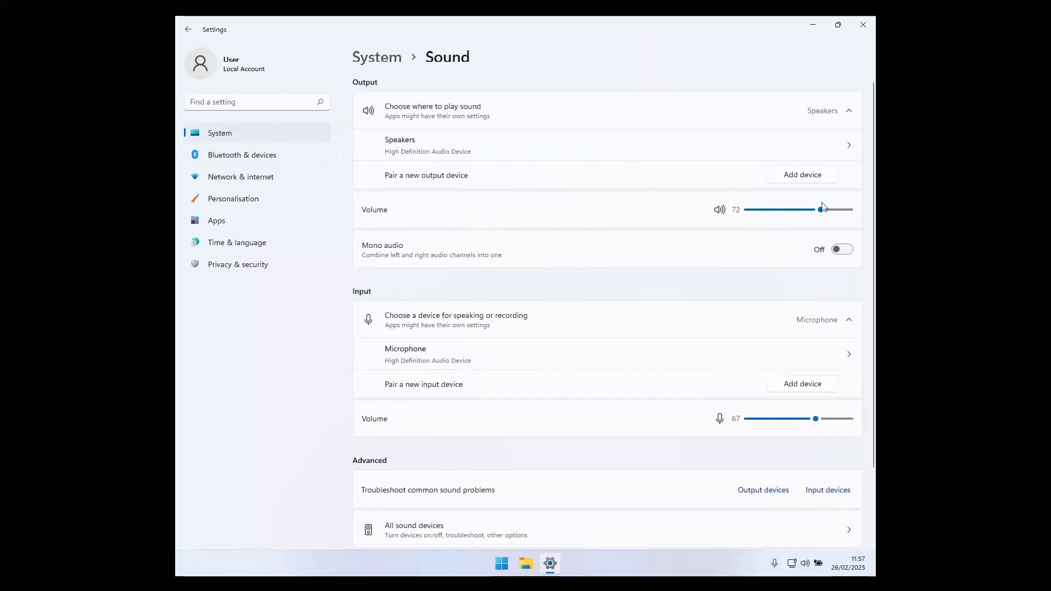
pyautogui.moveTo(830, 217); pyautogui.dragTo(882, 217)
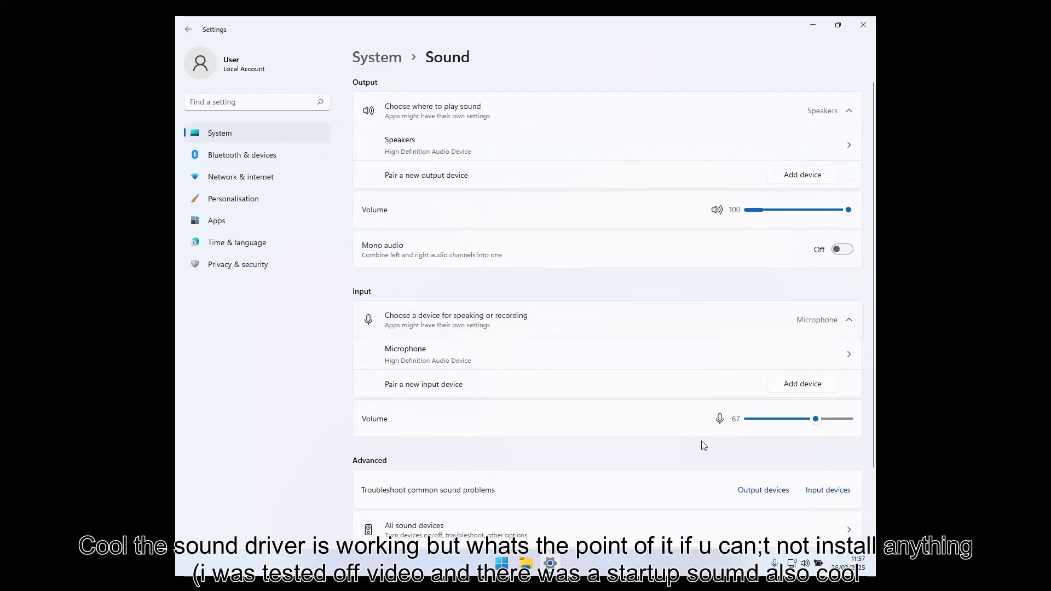
pyautogui.click(858, 421)
pyautogui.click(272, 134)
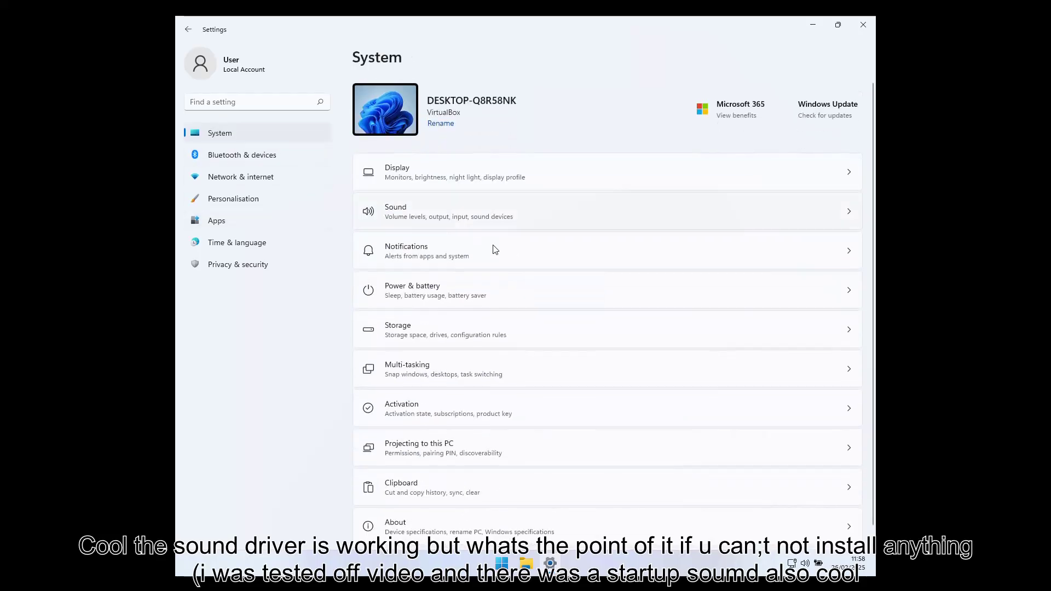
# Remove the Thumbnails and DirectX Shader Cache temporary files from the Storage settings.
pyautogui.scroll(-1, 501, 255)
pyautogui.click(662, 323)
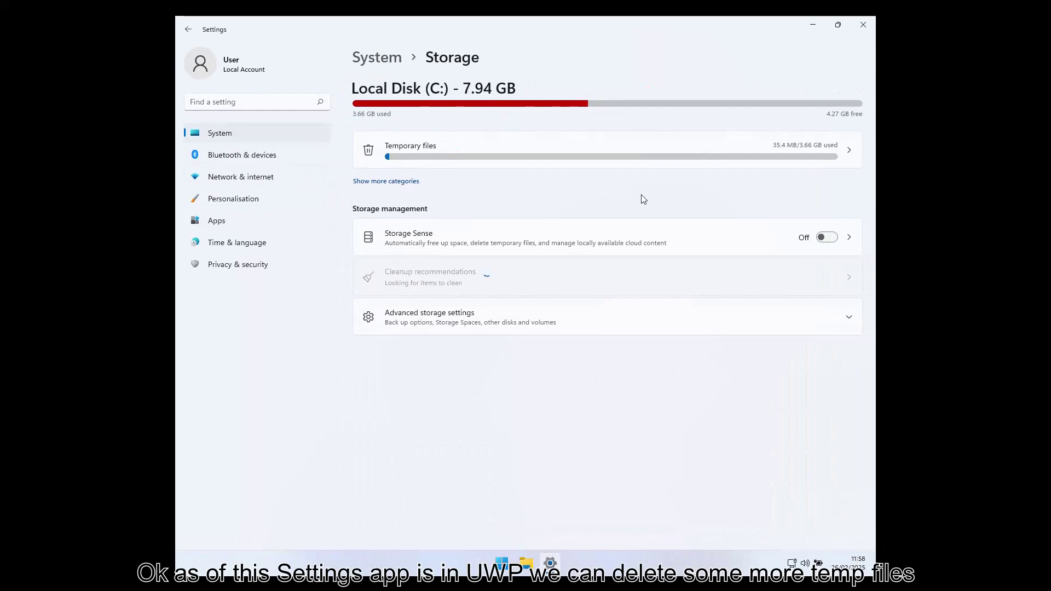
pyautogui.click(662, 152)
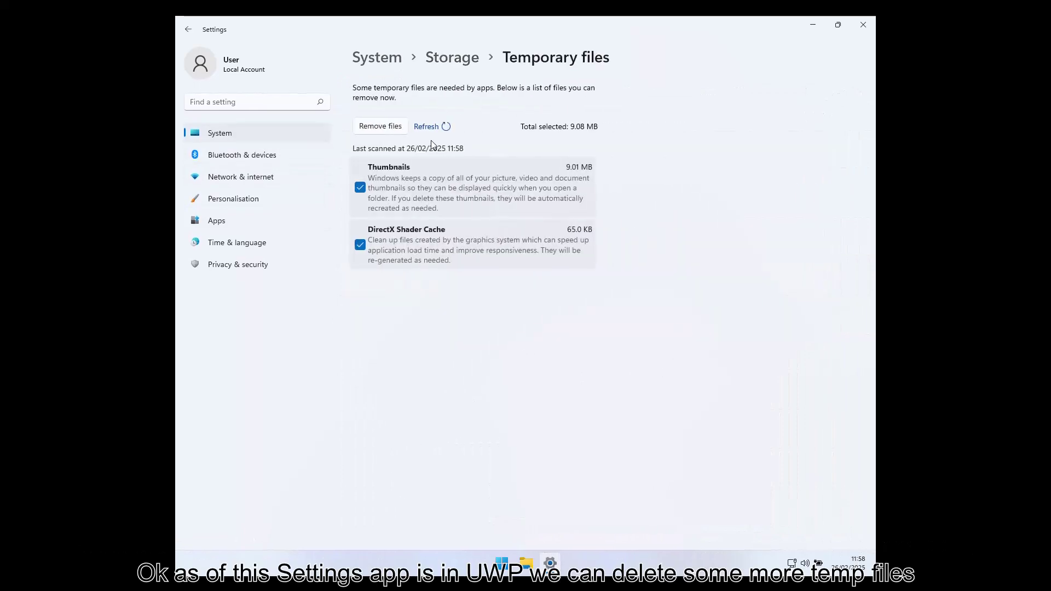
pyautogui.click(379, 127)
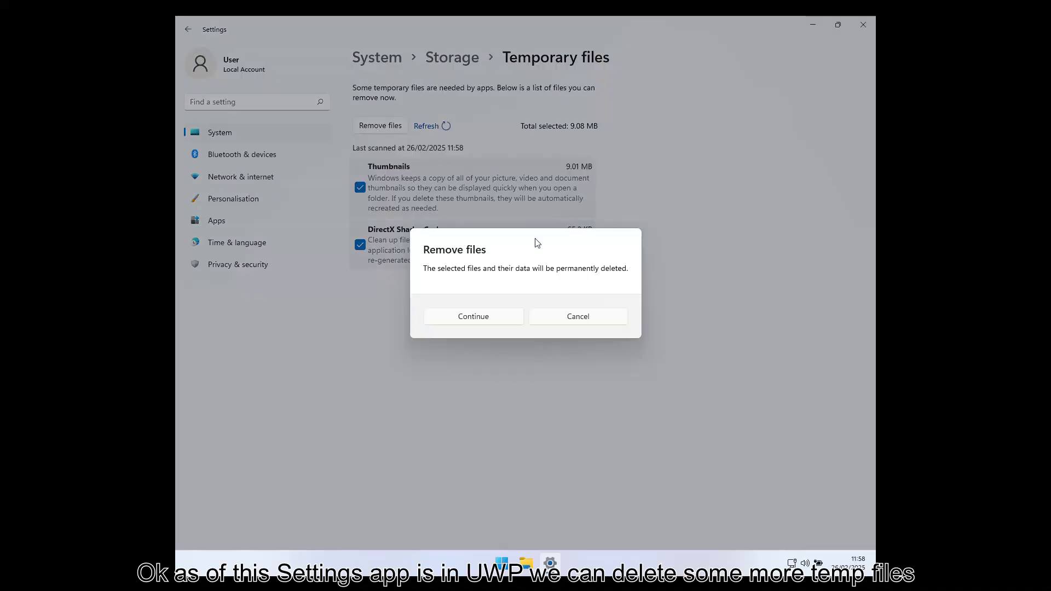
pyautogui.click(503, 316)
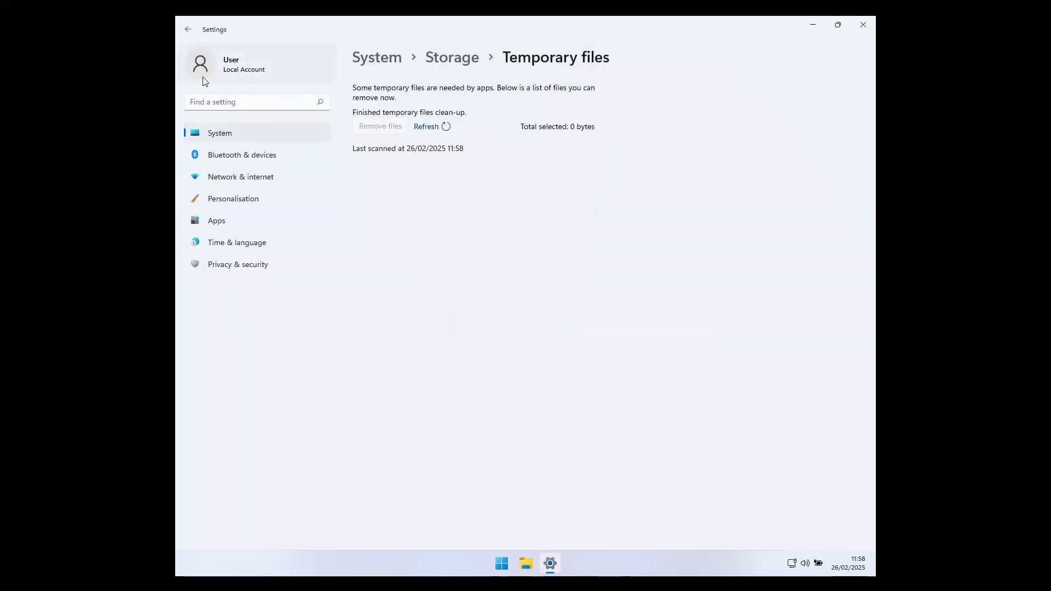
pyautogui.click(430, 57)
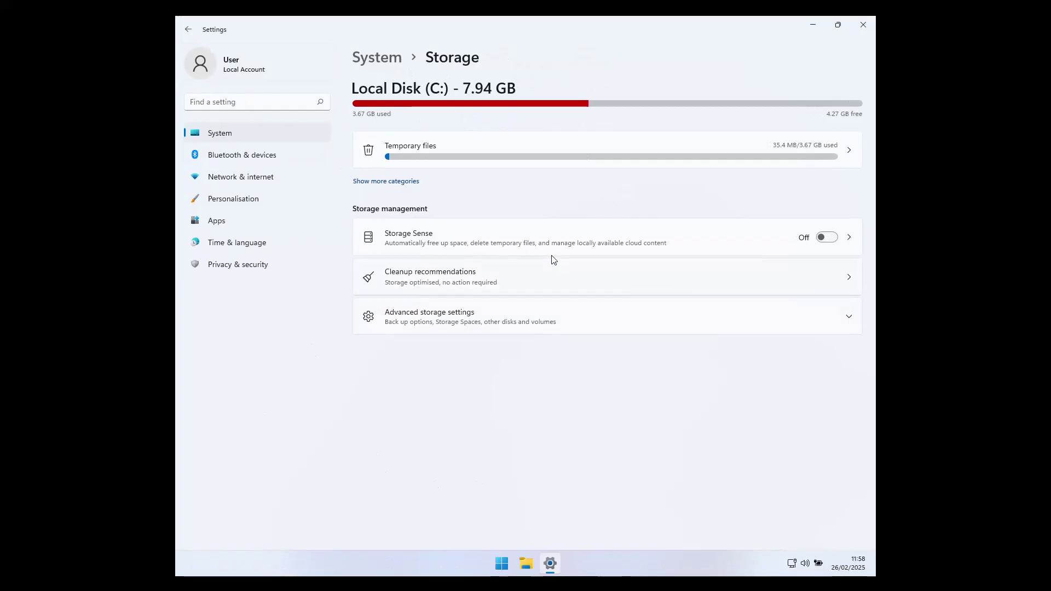
# Turn on Storage Sense, check the Cleanup recommendations and return to the System page.
pyautogui.click(826, 238)
pyautogui.click(777, 273)
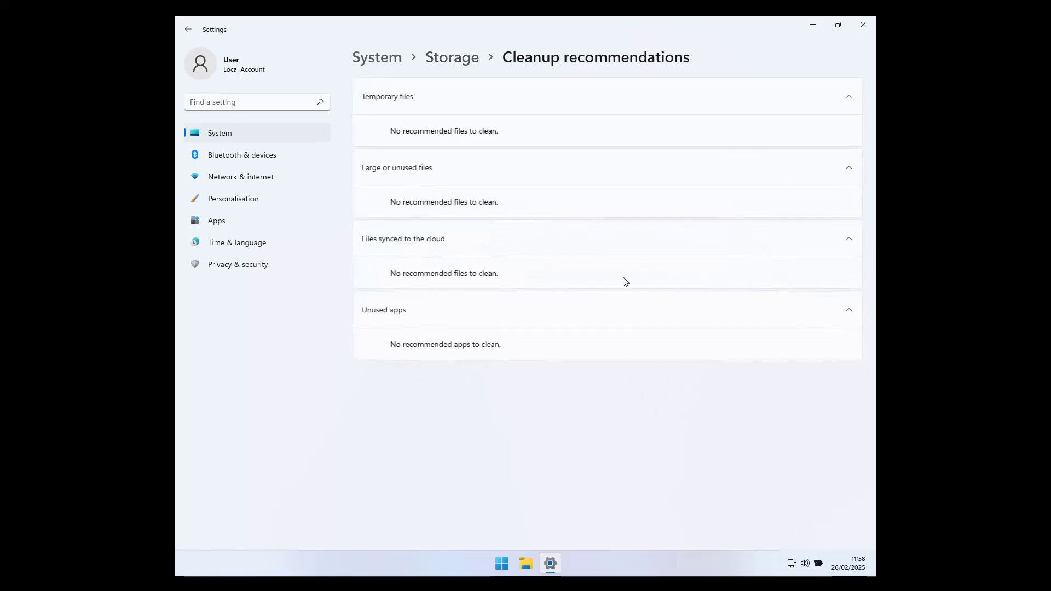
pyautogui.click(456, 50)
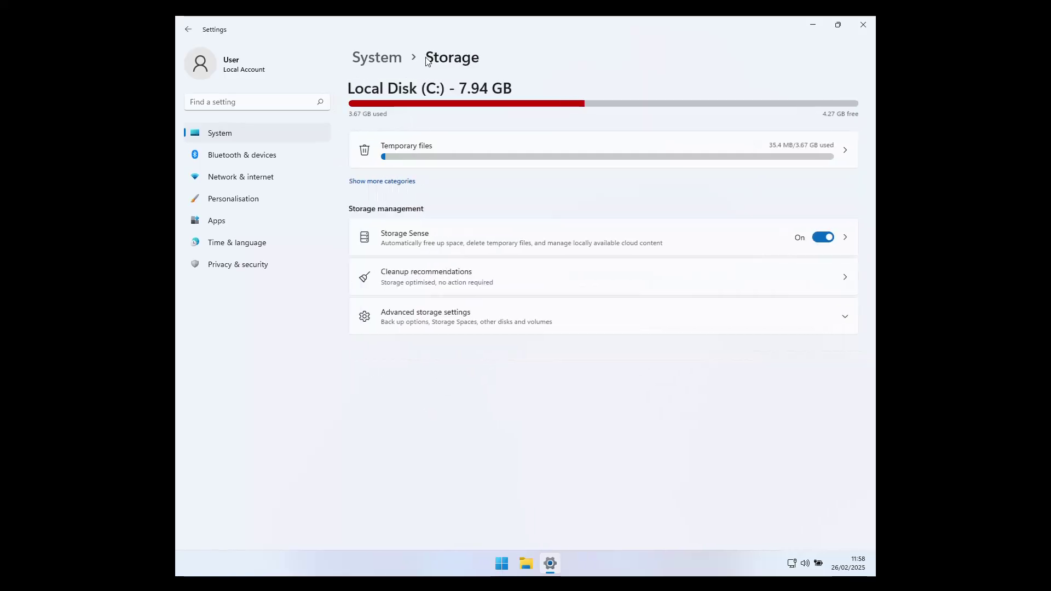
pyautogui.click(386, 66)
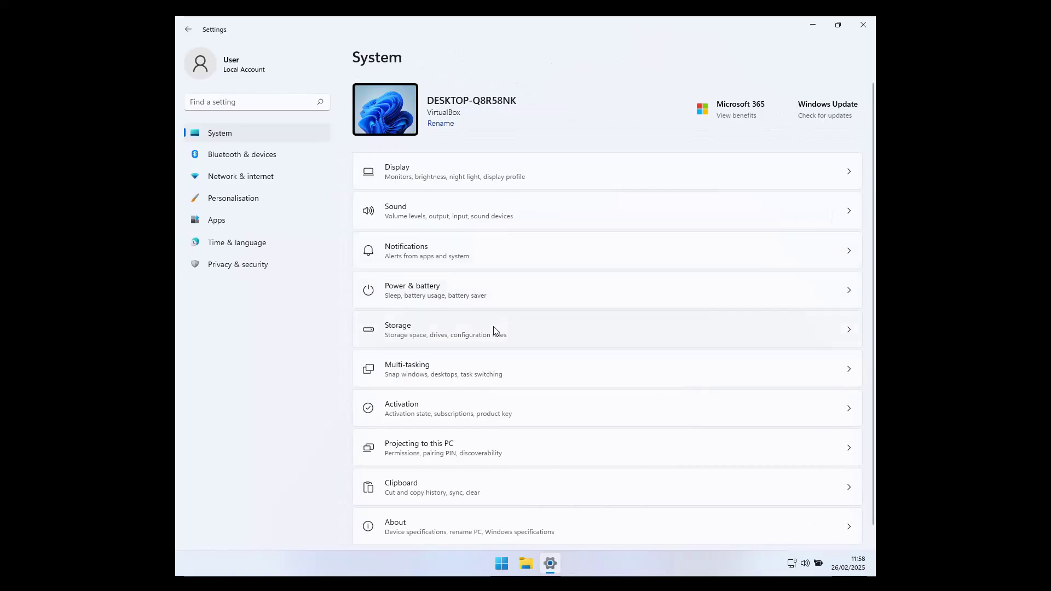
# Check the Windows edition and Activation state details on the Activation page, and return to System.
pyautogui.click(474, 399)
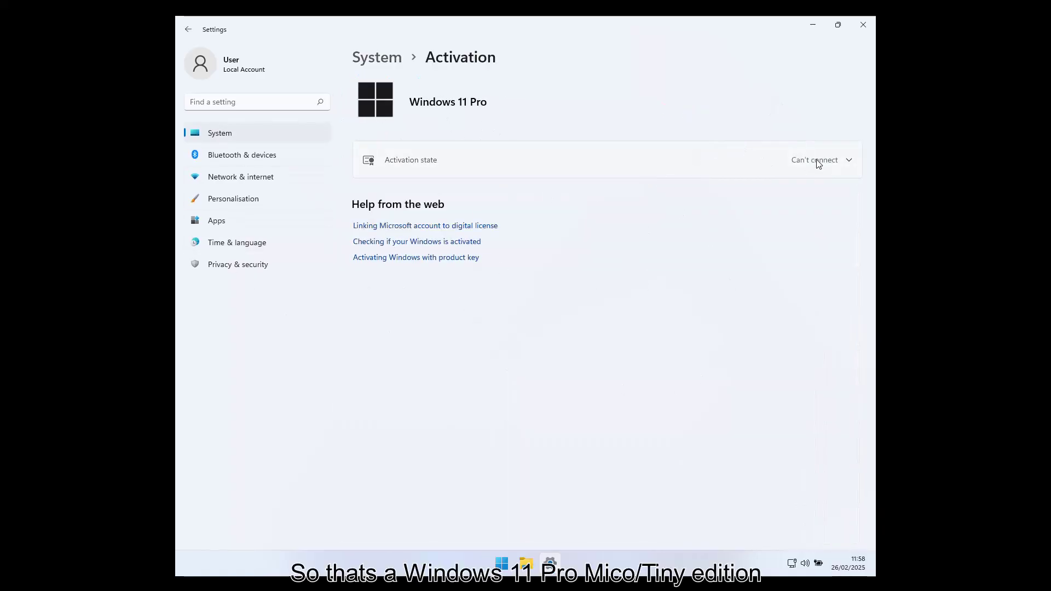
pyautogui.click(818, 164)
pyautogui.click(690, 164)
pyautogui.click(390, 59)
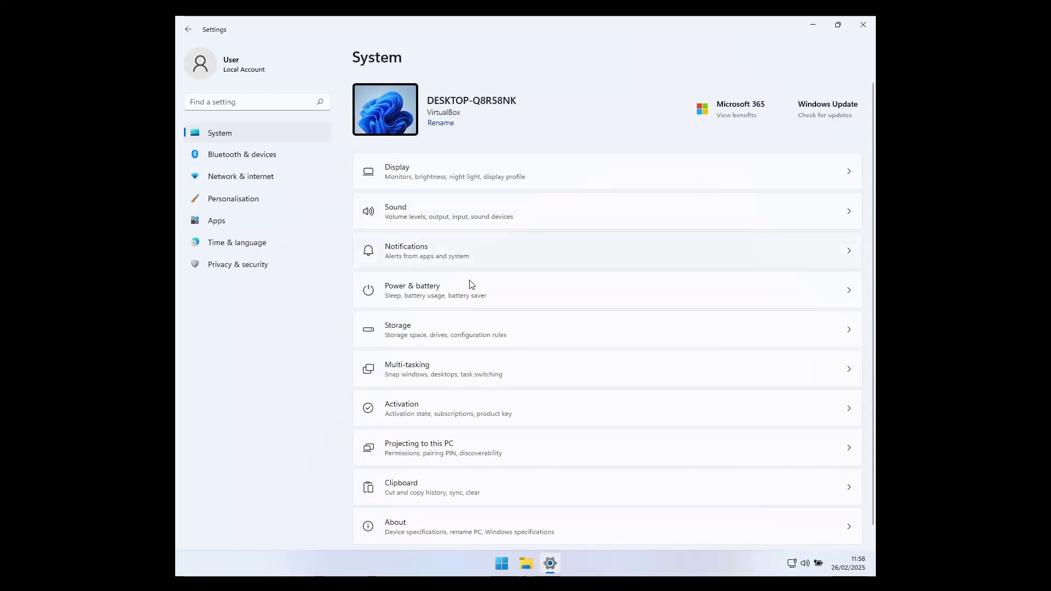
# Examine the device and Windows specifications on the About page and open Product key and activation.
pyautogui.scroll(-1, 477, 317)
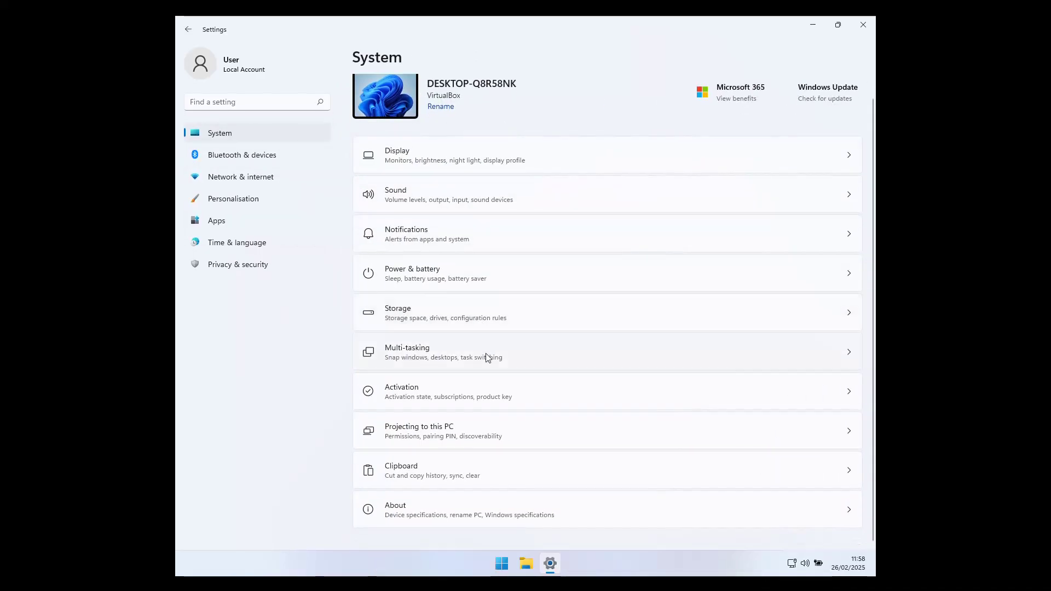
pyautogui.click(378, 499)
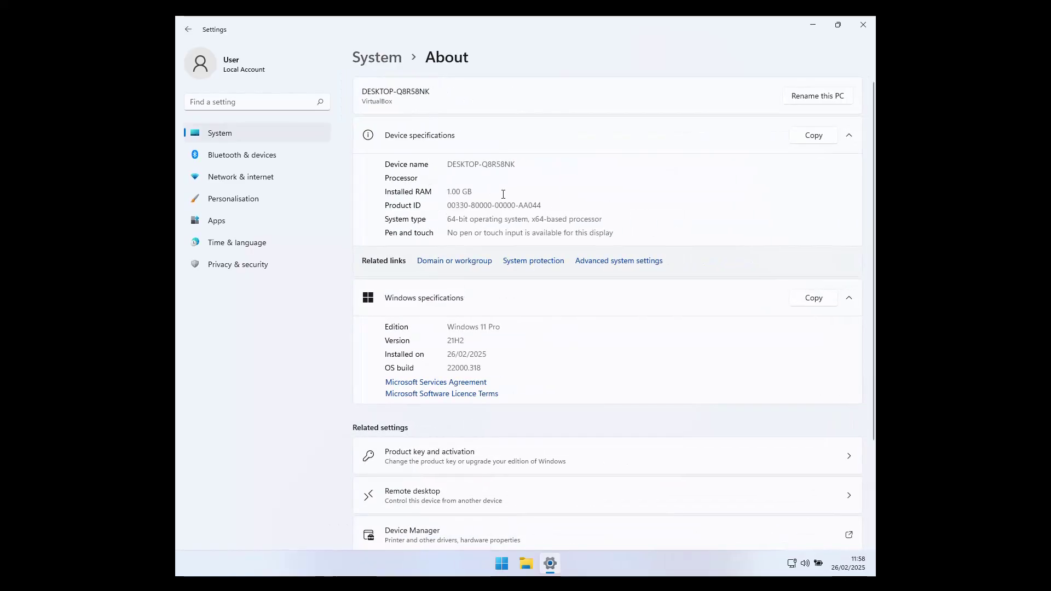
pyautogui.moveTo(503, 195); pyautogui.dragTo(450, 192)
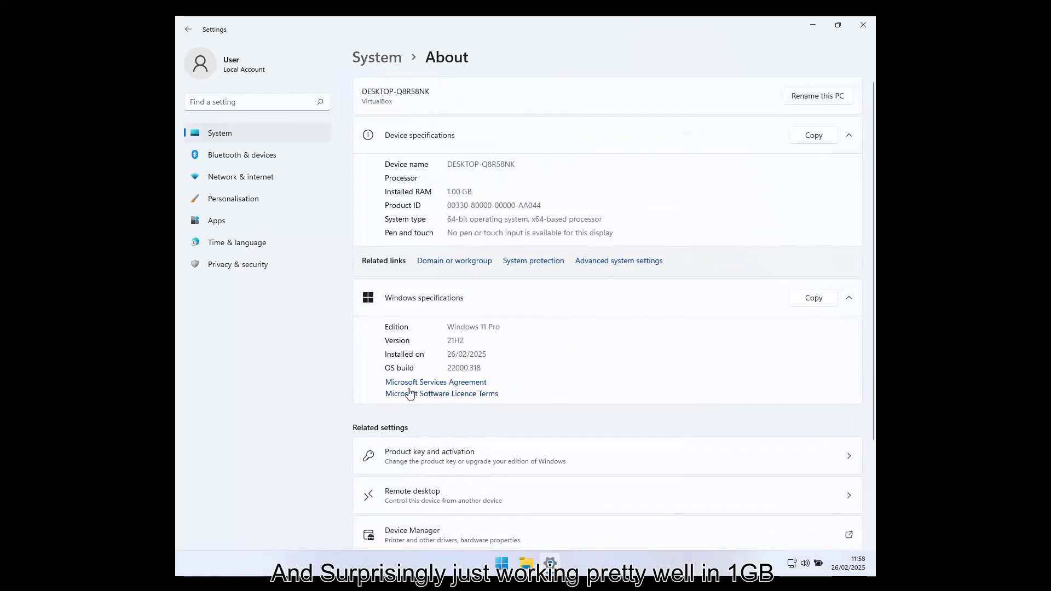
pyautogui.scroll(-1, 554, 313)
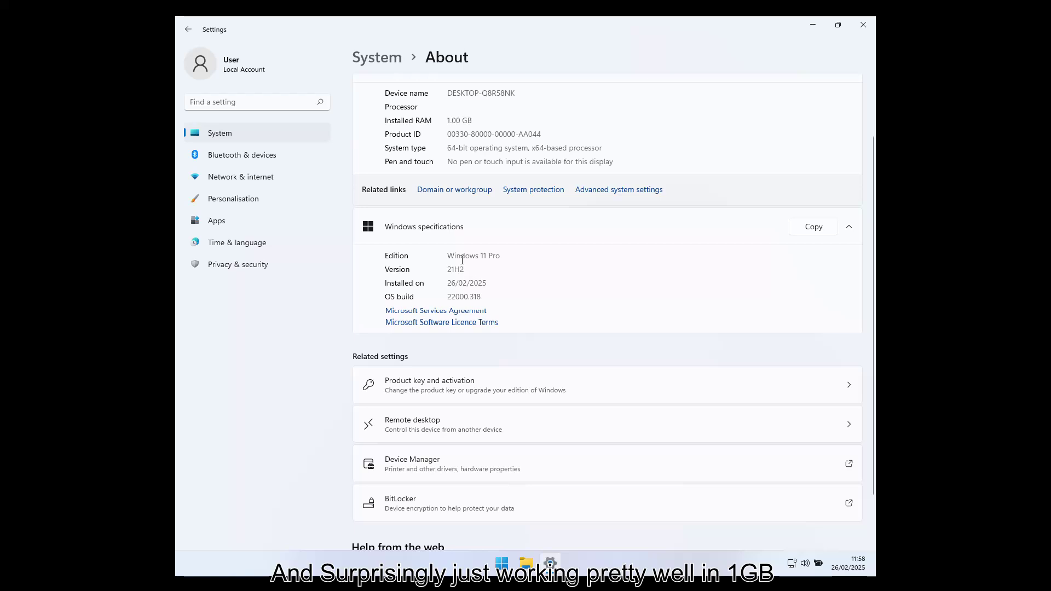
pyautogui.scroll(-1, 460, 307)
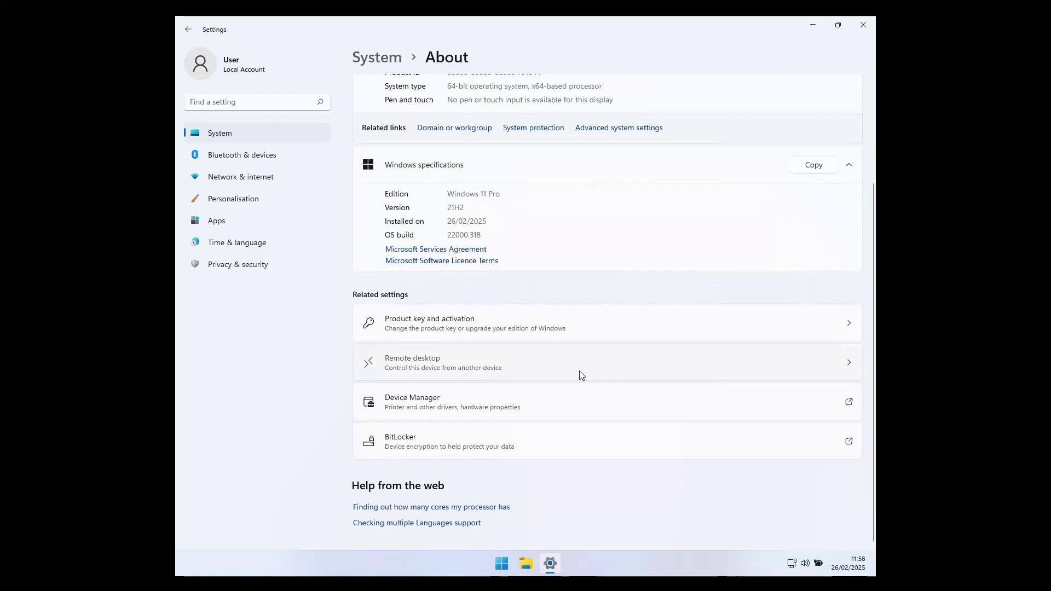
pyautogui.click(559, 327)
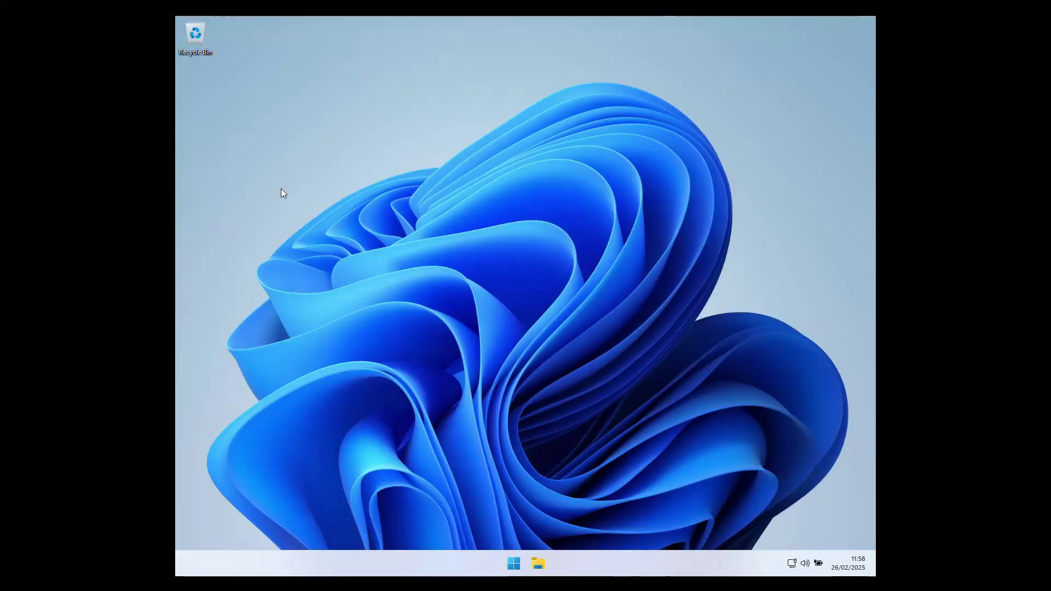
pyautogui.moveTo(281, 189); pyautogui.dragTo(598, 326)
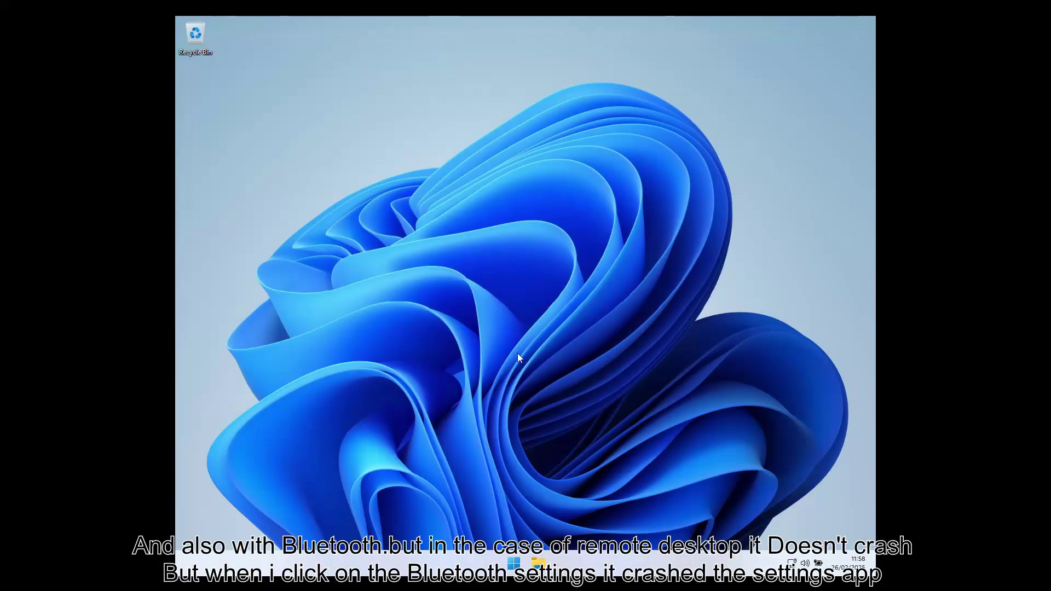
pyautogui.rightClick(520, 400)
pyautogui.click(510, 389)
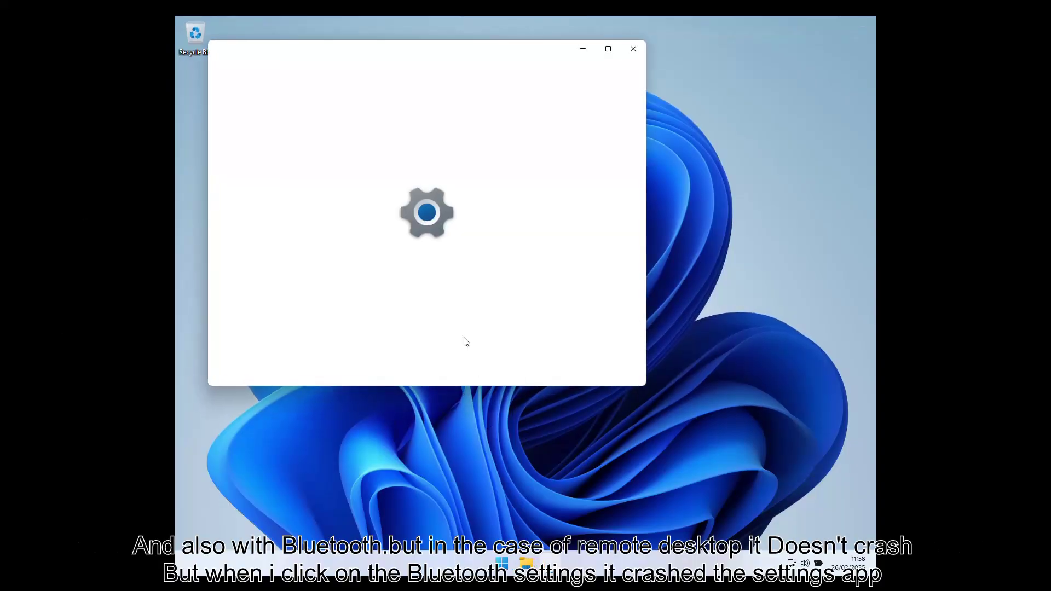
pyautogui.doubleClick(374, 60)
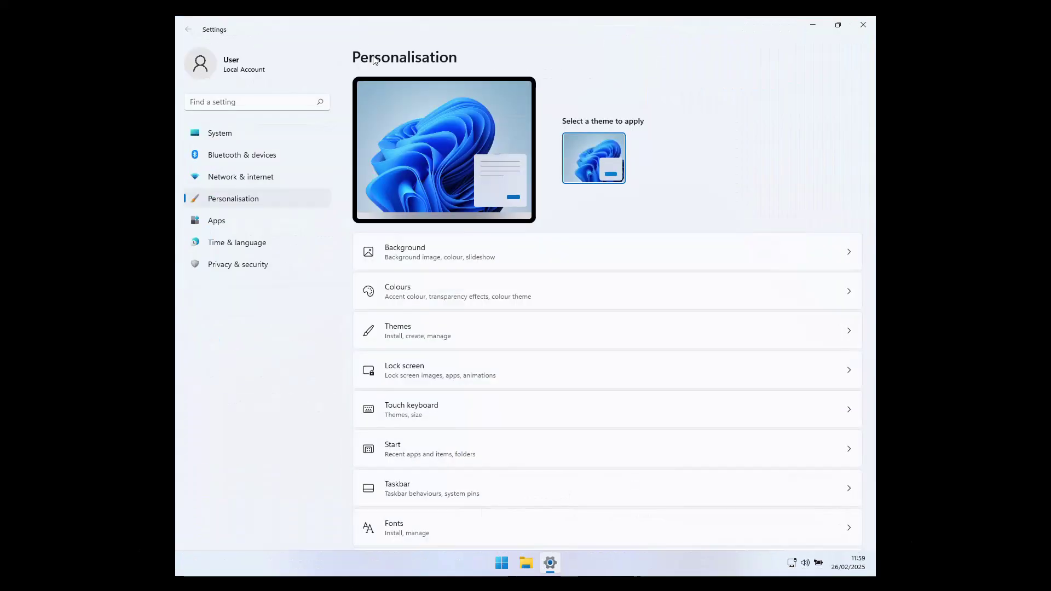
pyautogui.hotkey('alt', 'F4')
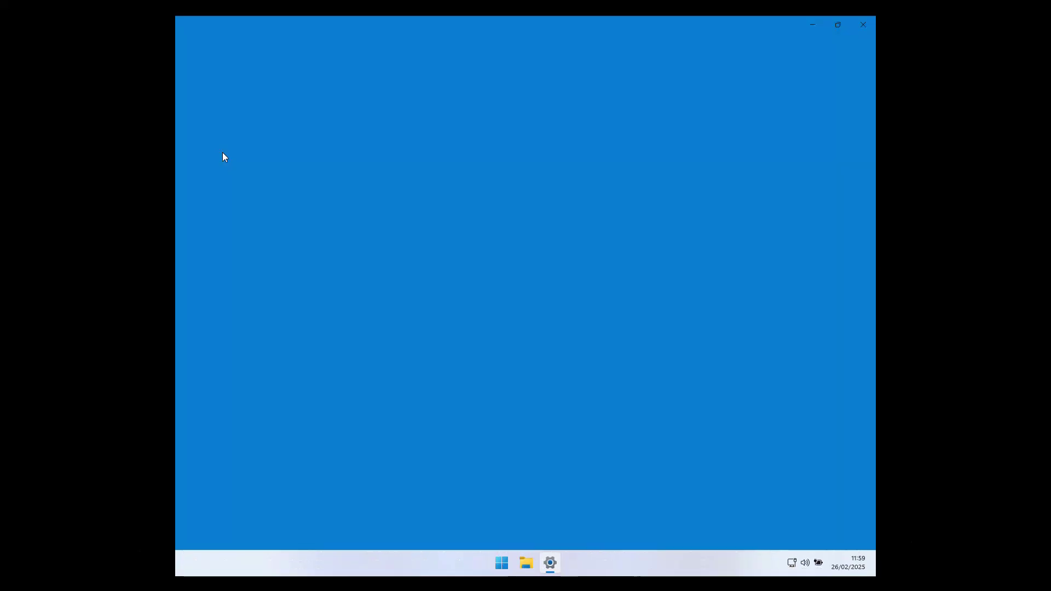
# Open Settings at the Personalisation page from the desktop and maximise the window.
pyautogui.rightClick(272, 154)
pyautogui.click(316, 248)
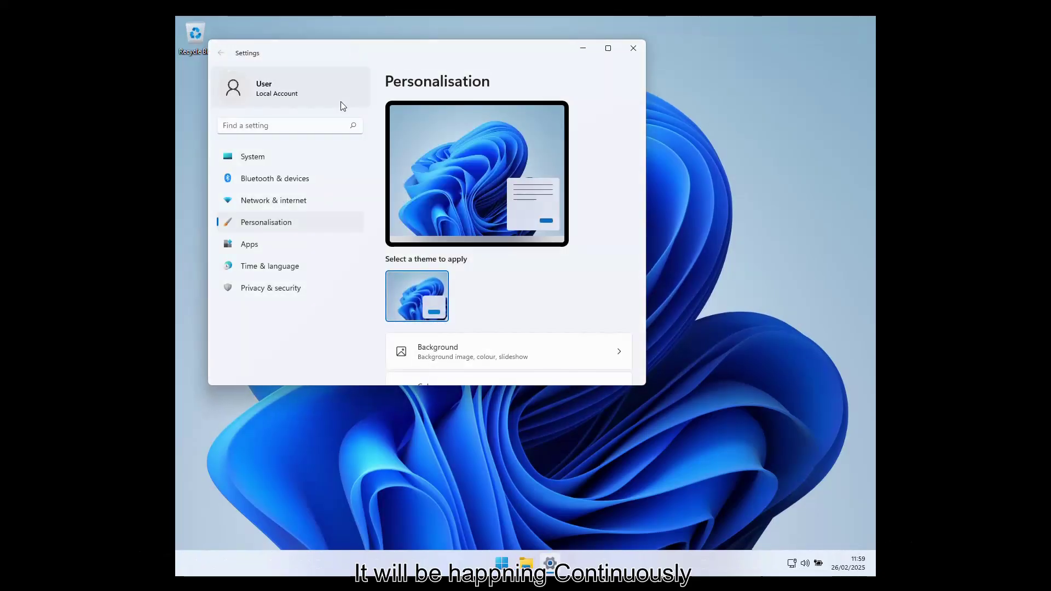
pyautogui.doubleClick(362, 55)
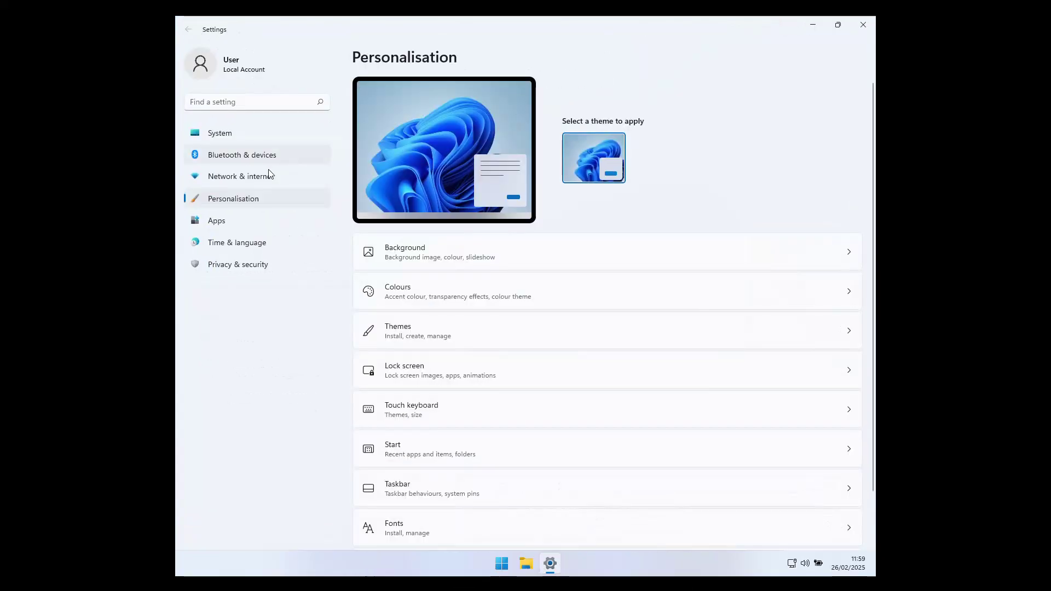
# Look through the Ethernet, Proxy, Dial-up and Advanced network settings pages under Network & internet.
pyautogui.click(249, 184)
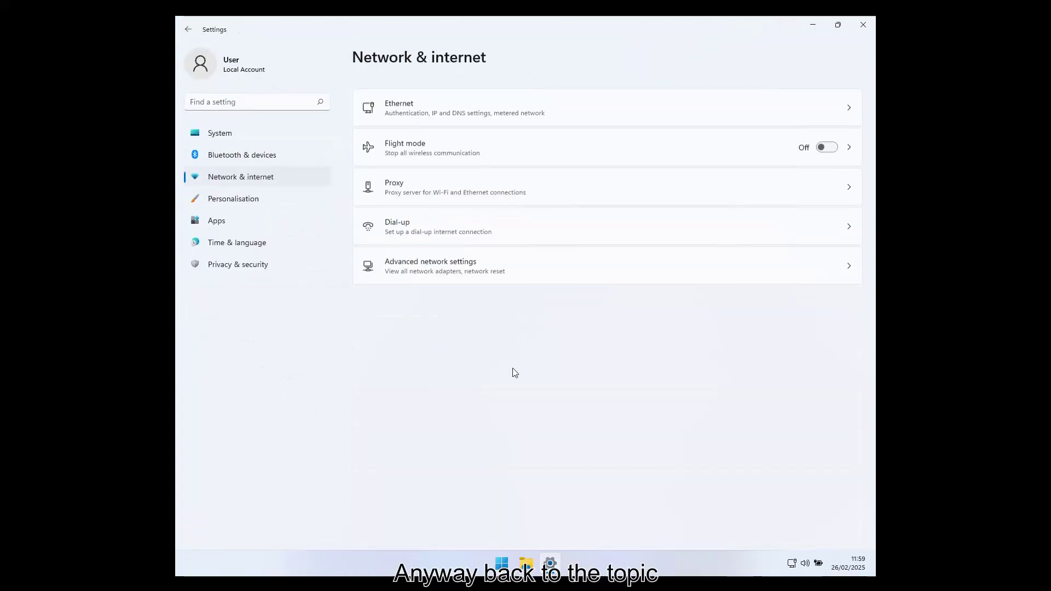
pyautogui.click(563, 113)
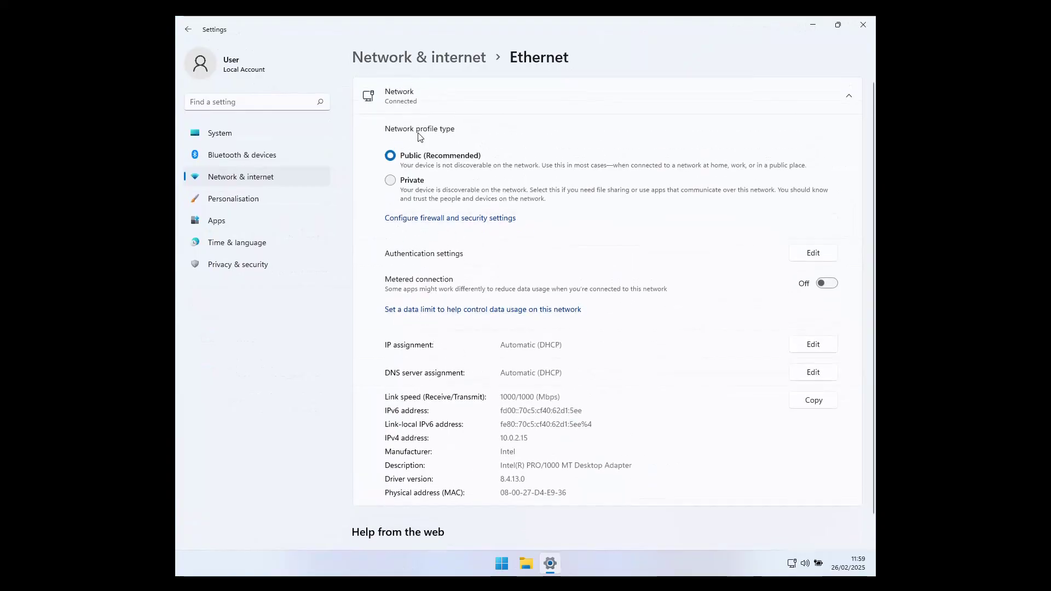
pyautogui.click(450, 57)
pyautogui.click(448, 189)
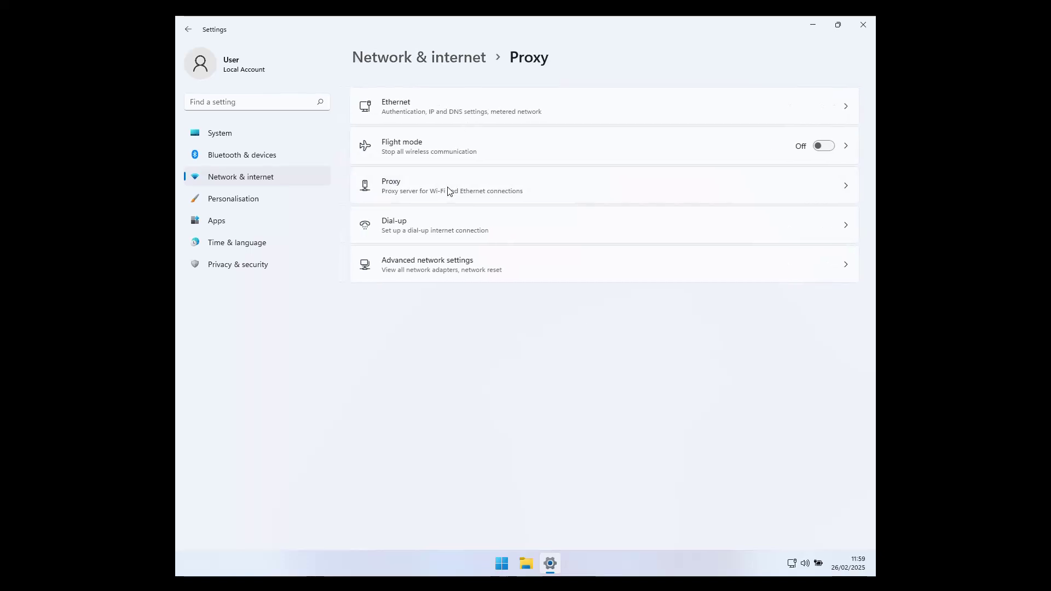
pyautogui.click(429, 58)
pyautogui.click(438, 219)
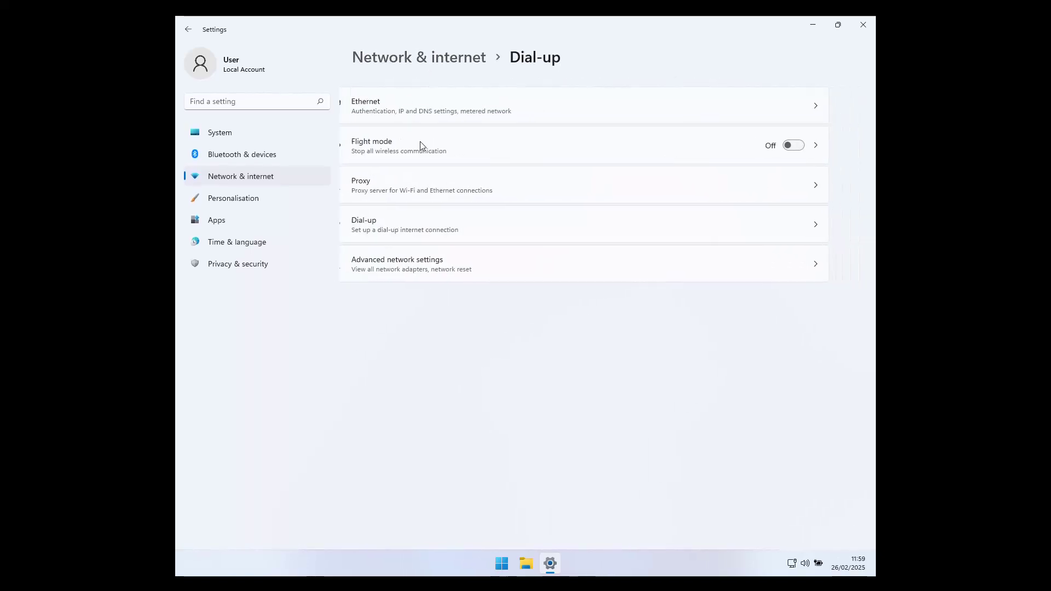
pyautogui.click(416, 58)
pyautogui.click(409, 261)
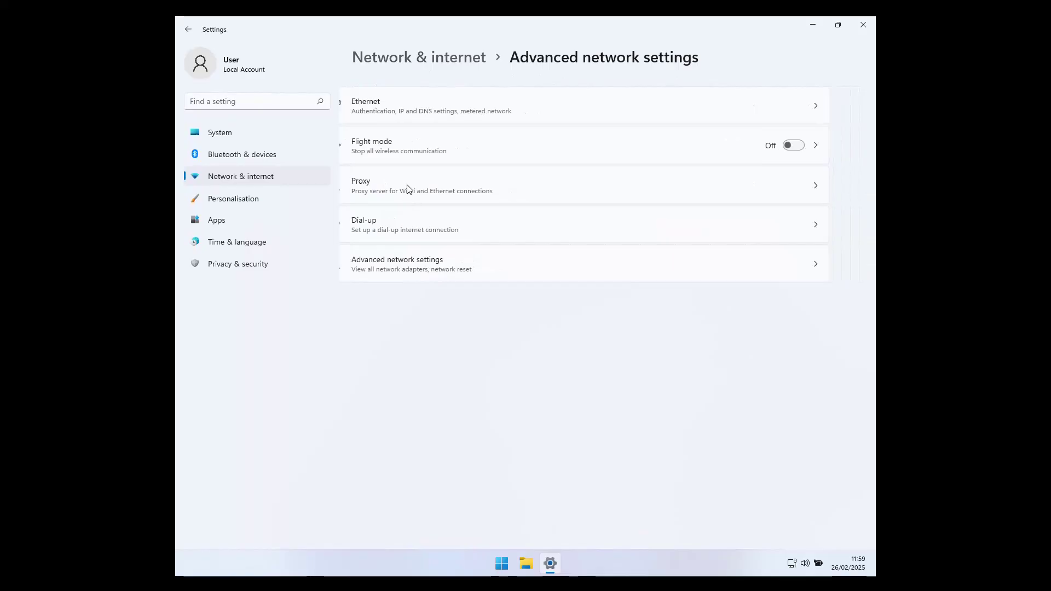
# Open the Background page under Personalisation, check the fit options for the desktop image, and return to Personalisation.
pyautogui.click(414, 58)
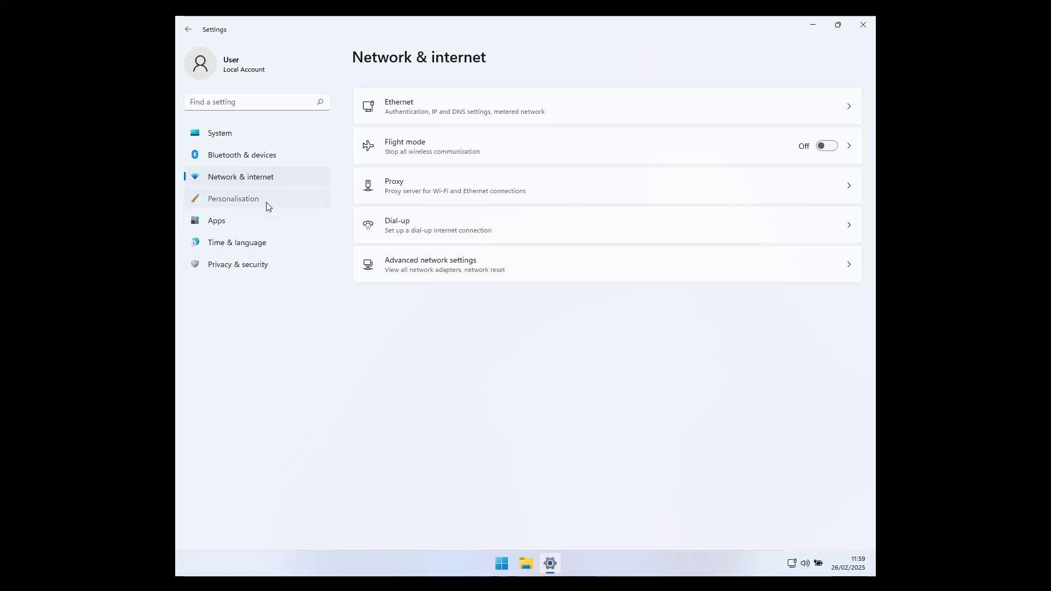
pyautogui.click(267, 204)
pyautogui.click(505, 255)
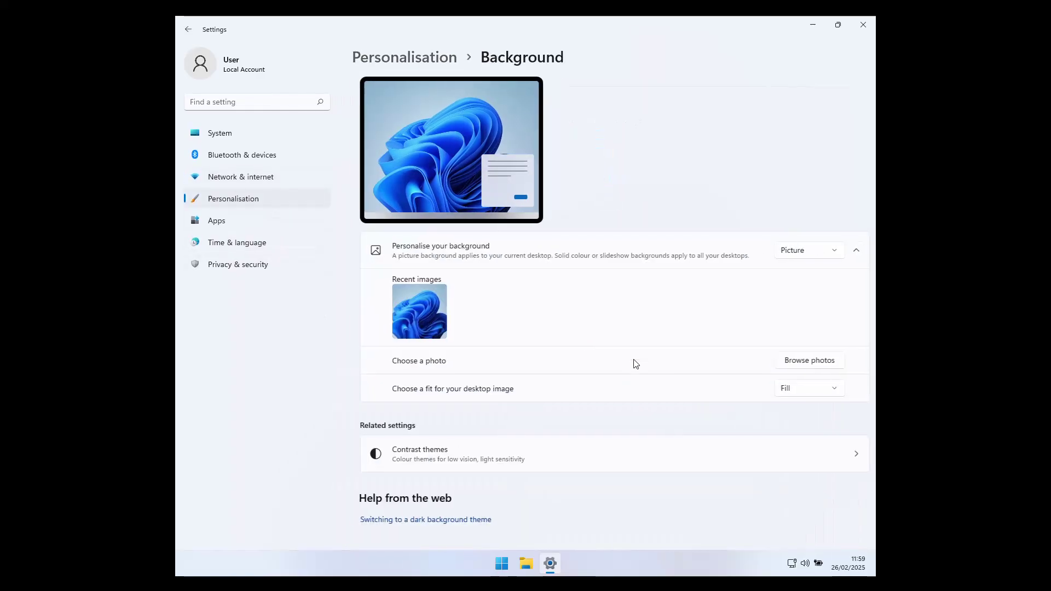
pyautogui.click(817, 395)
pyautogui.click(727, 392)
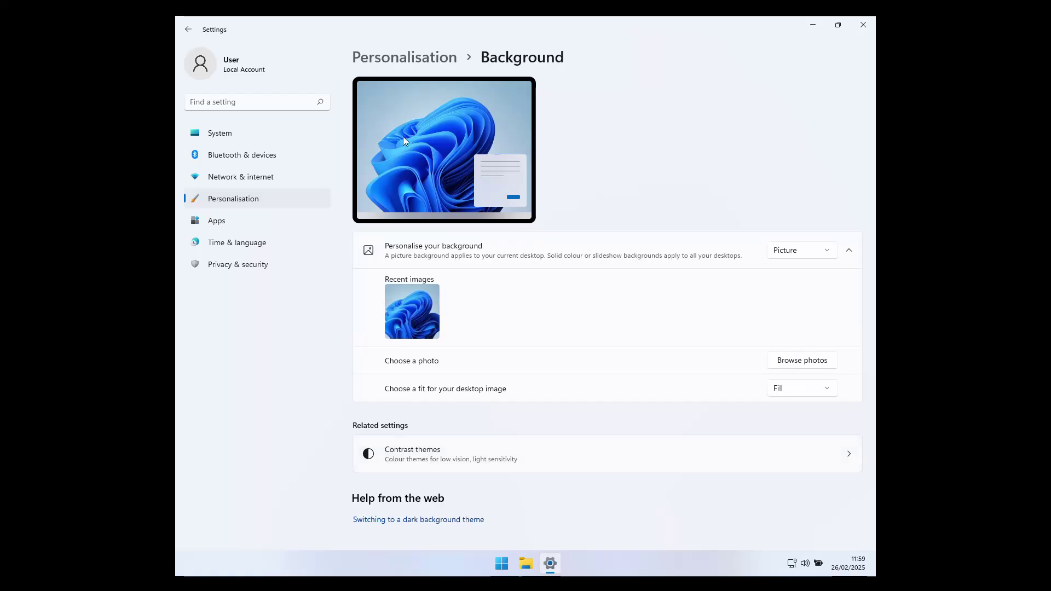
pyautogui.click(405, 56)
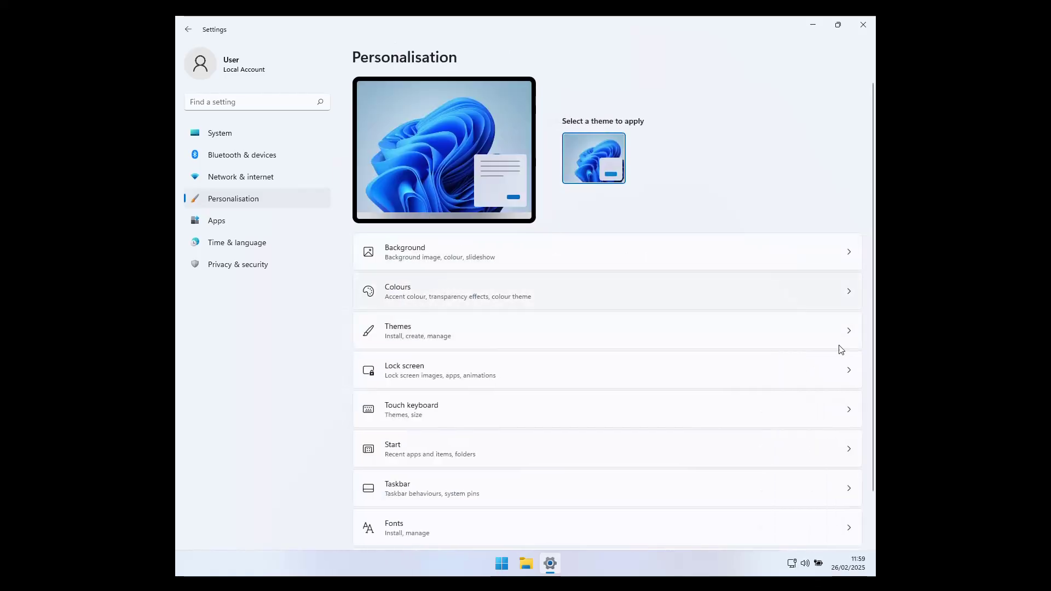
# Set the accent colour to red on the Colours page and show it on title bars and windows borders.
pyautogui.click(728, 295)
pyautogui.scroll(-4, 481, 295)
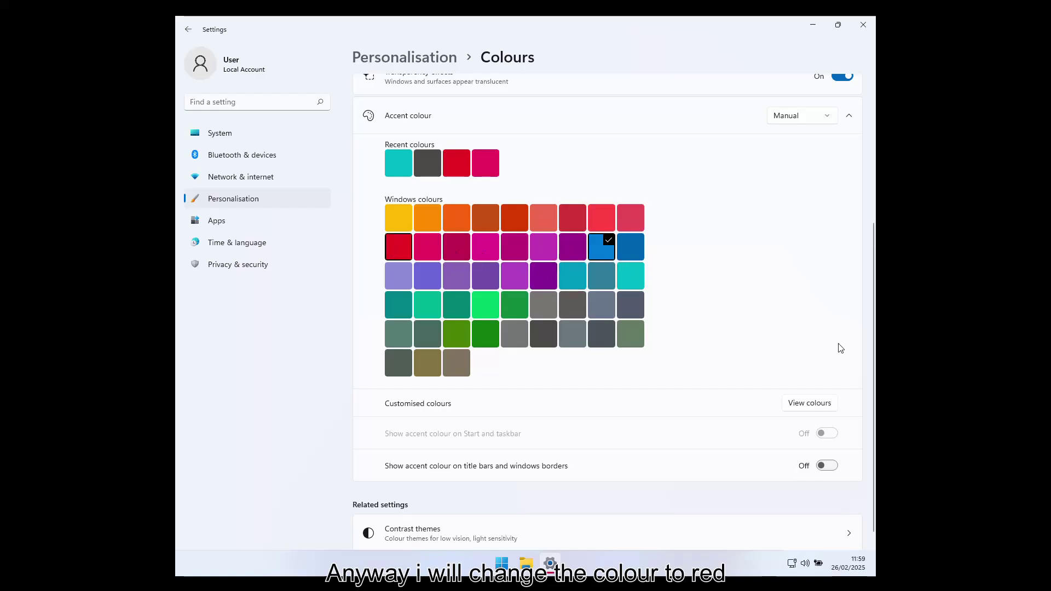
pyautogui.scroll(2, 628, 386)
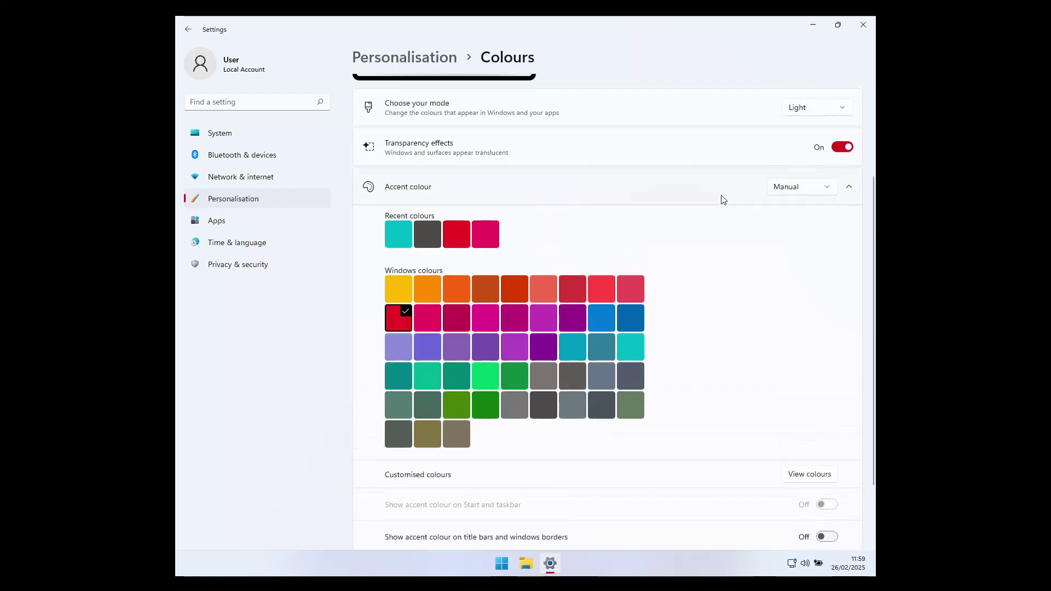
pyautogui.scroll(-2, 664, 262)
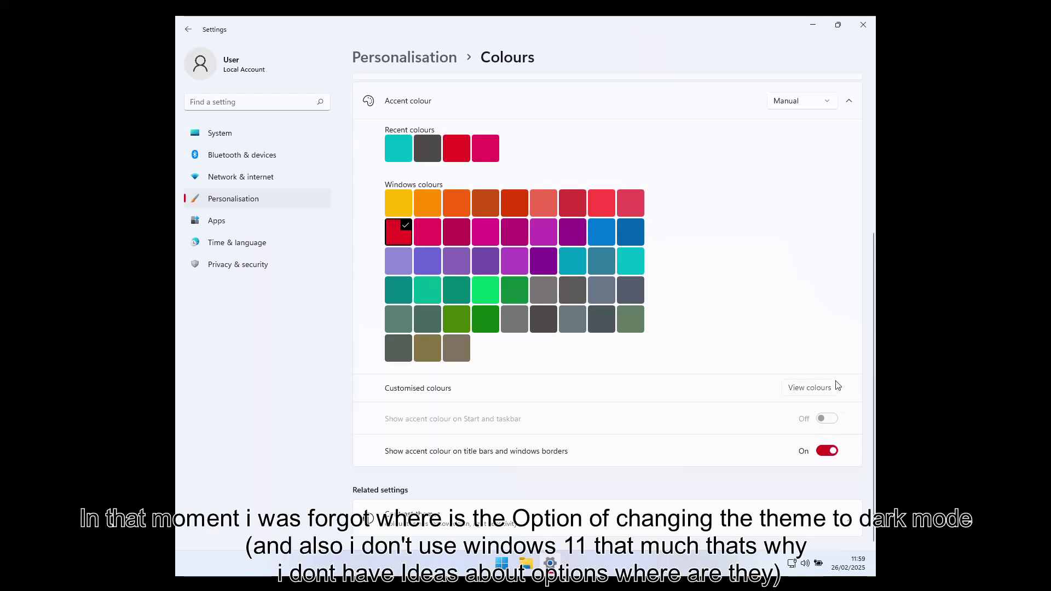
pyautogui.click(821, 389)
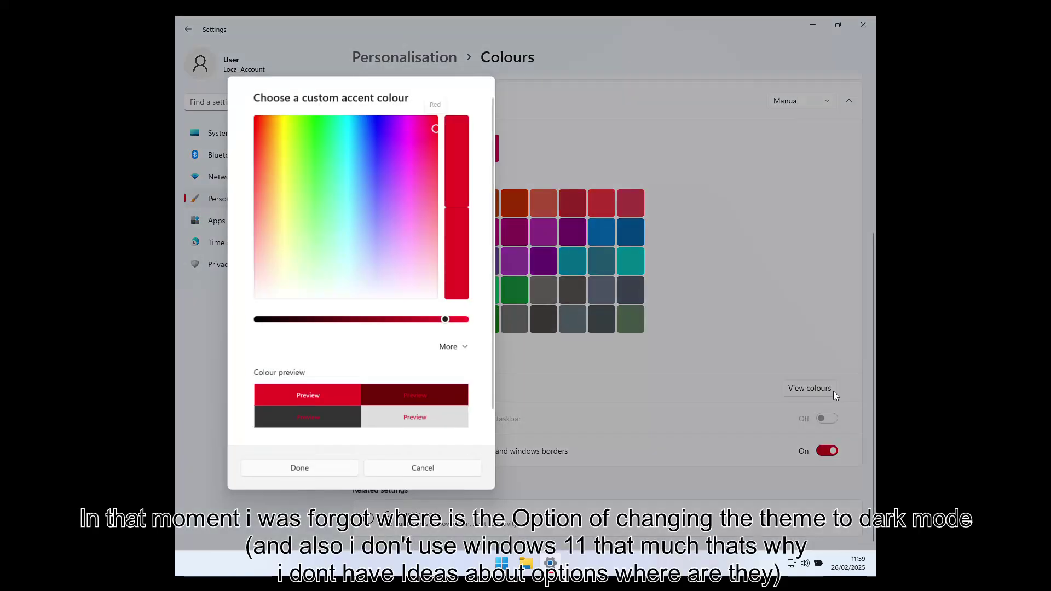
pyautogui.click(422, 467)
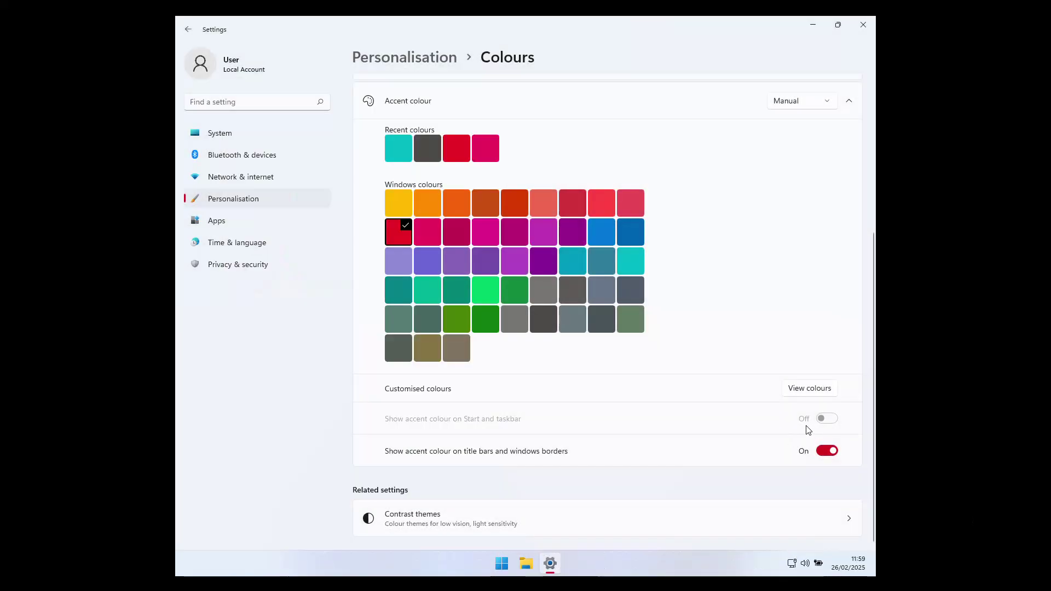
# Look through the Themes page, including the current theme section, and the Background page under Personalisation.
pyautogui.scroll(5, 575, 272)
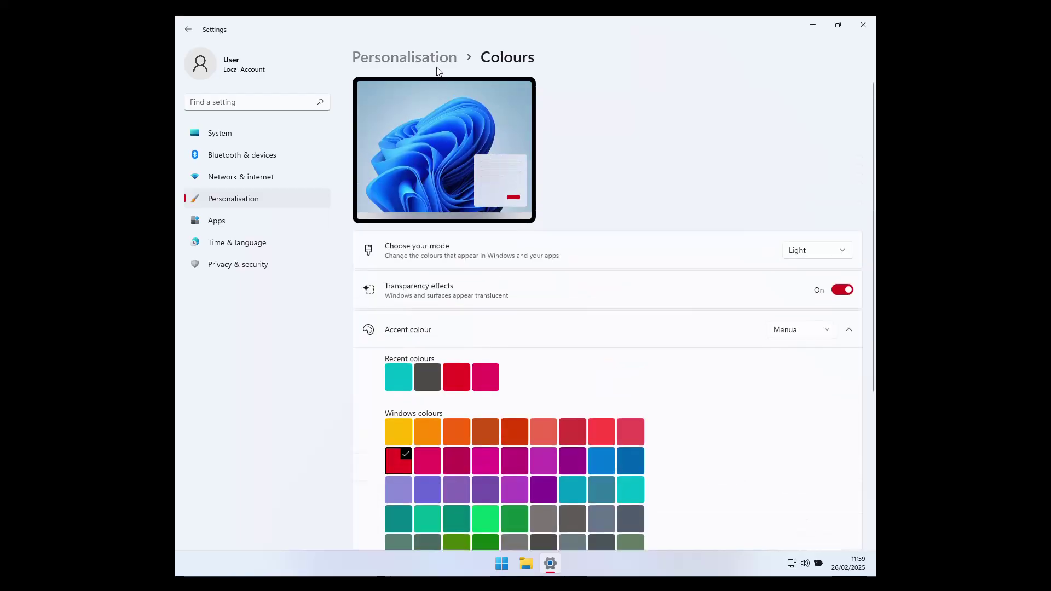
pyautogui.click(436, 60)
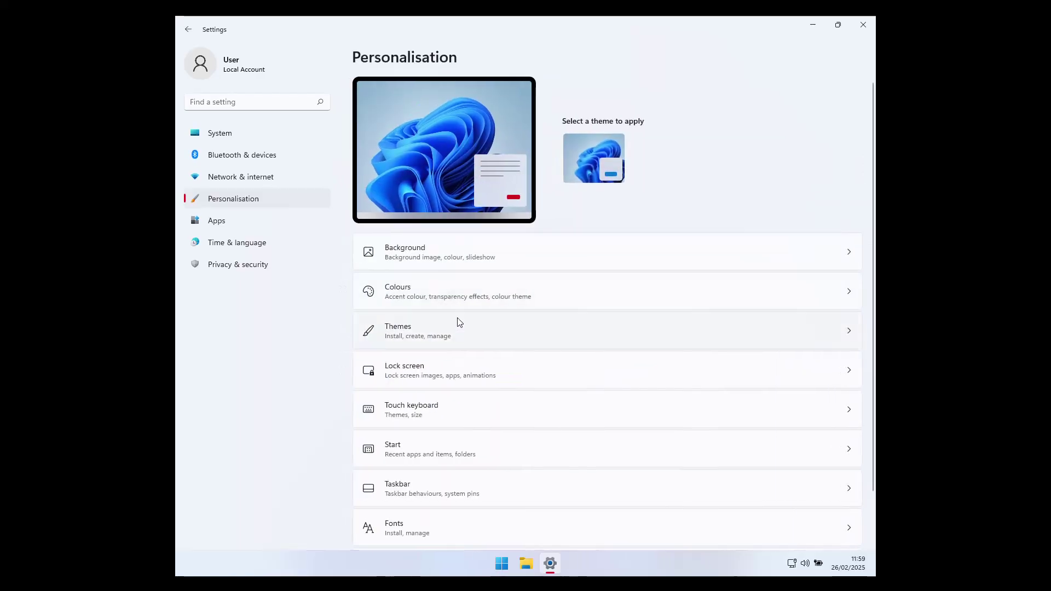
pyautogui.click(458, 324)
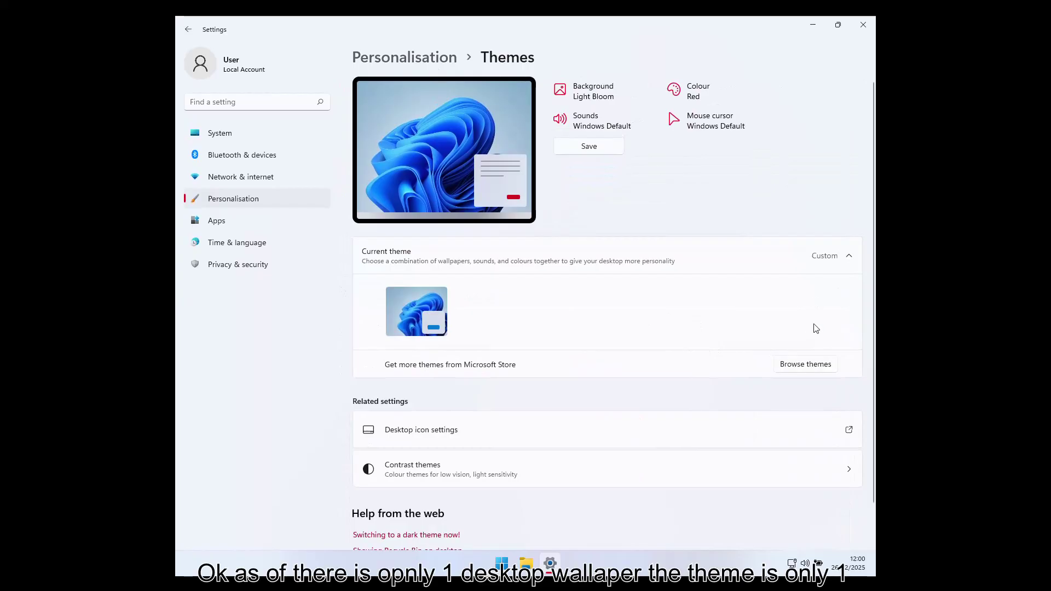
pyautogui.click(821, 271)
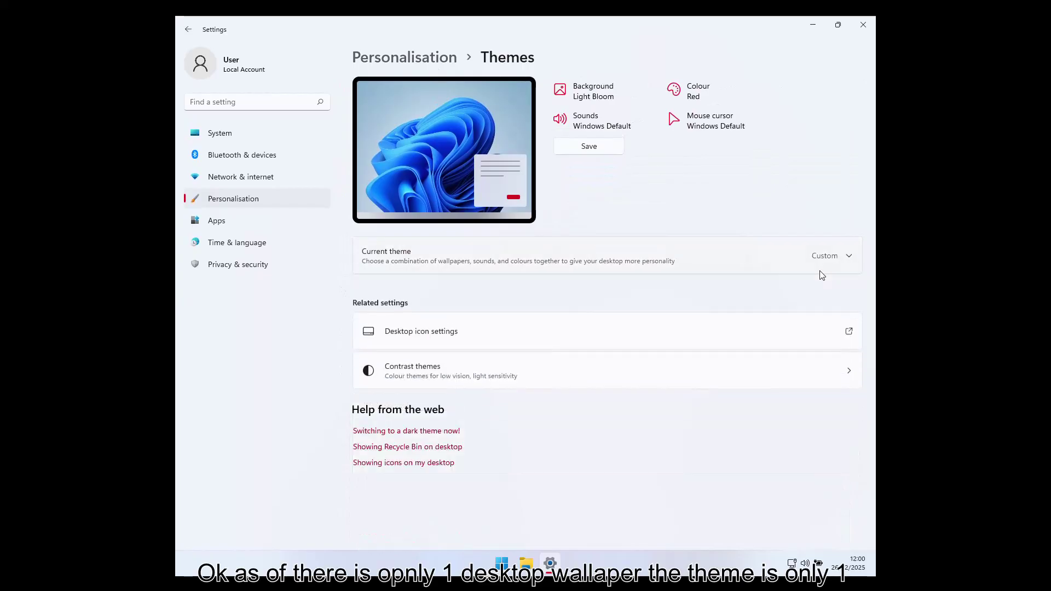
pyautogui.click(823, 266)
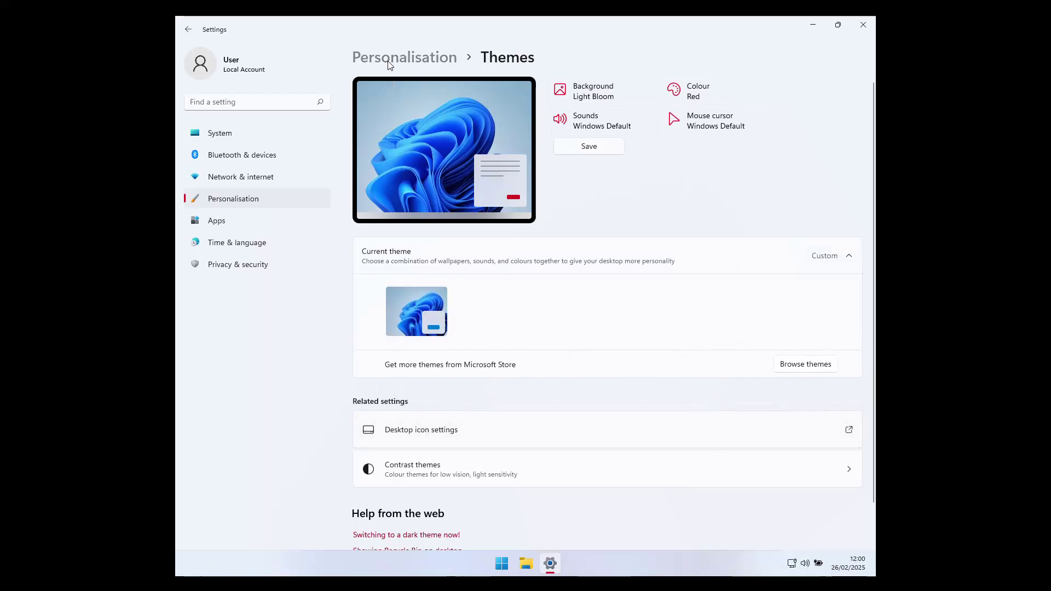
pyautogui.click(405, 56)
pyautogui.click(430, 245)
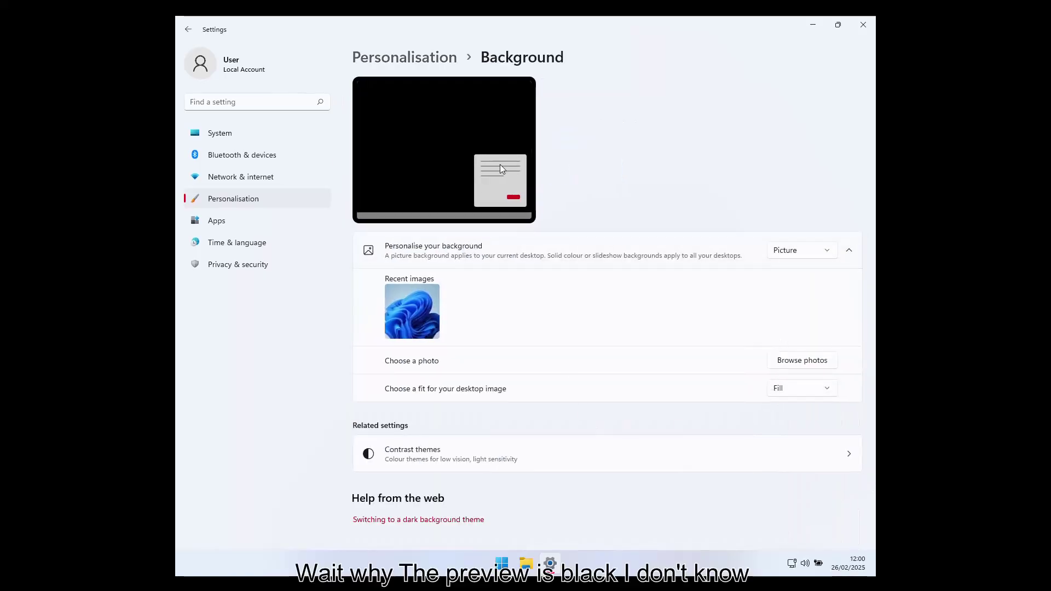
pyautogui.click(405, 57)
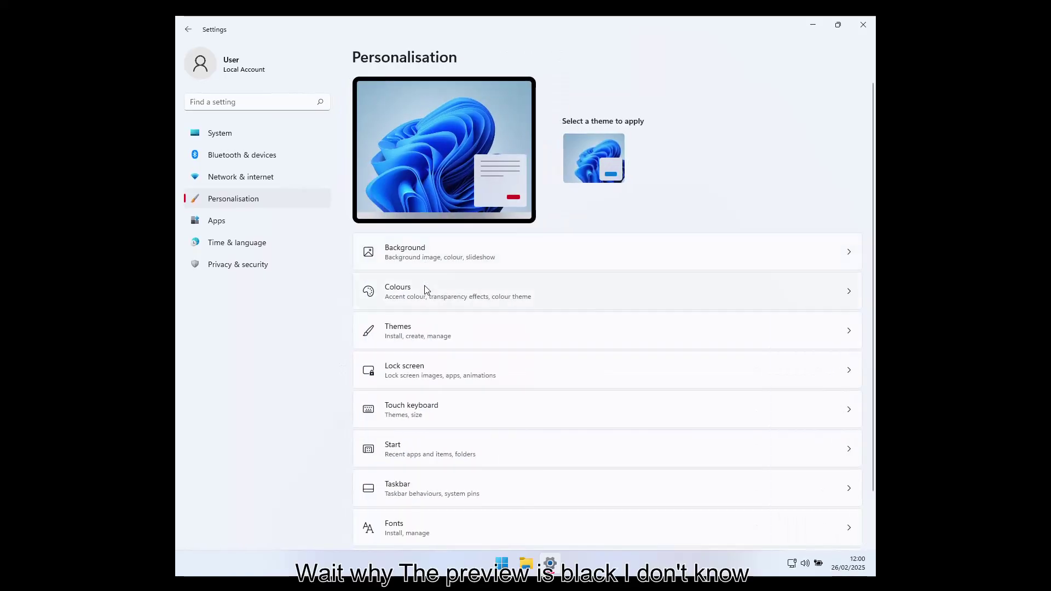
# Set the colour mode to Dark on the Colours page and check the look of the restored window against the desktop.
pyautogui.click(702, 298)
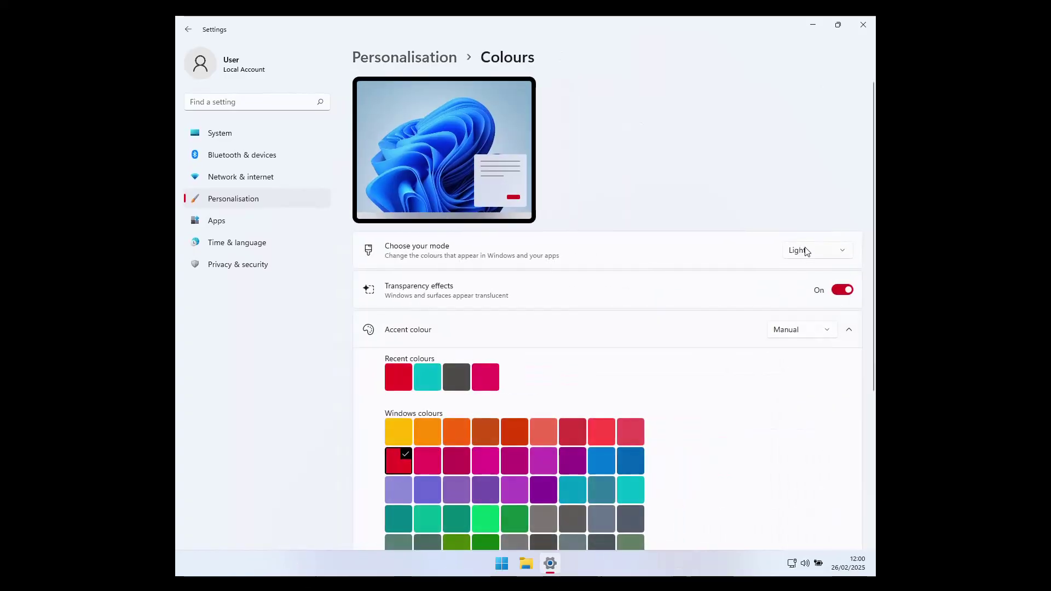
pyautogui.click(799, 249)
pyautogui.click(799, 271)
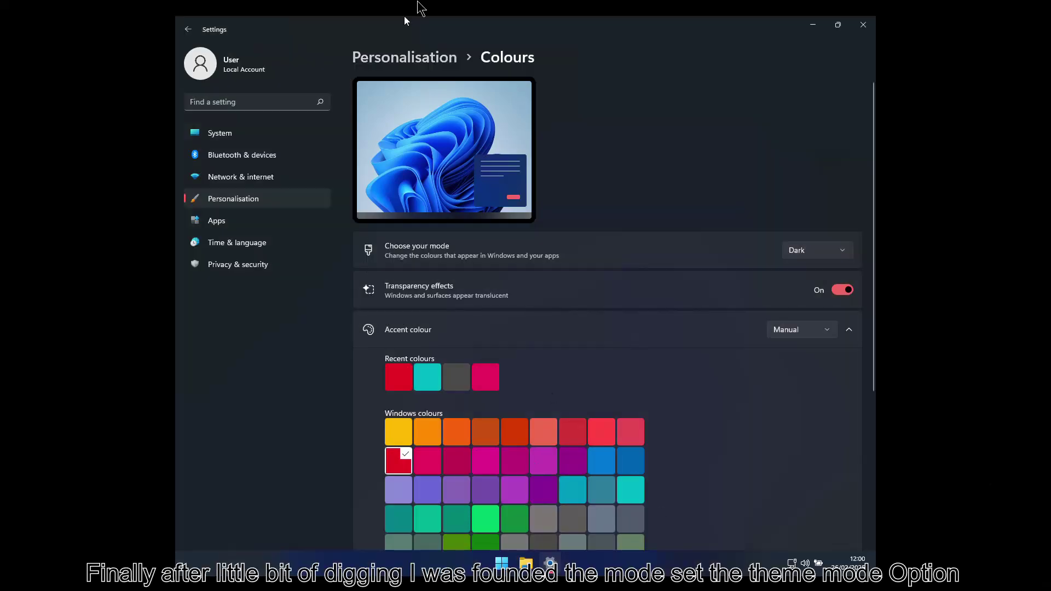
pyautogui.moveTo(430, 30); pyautogui.dragTo(537, 51)
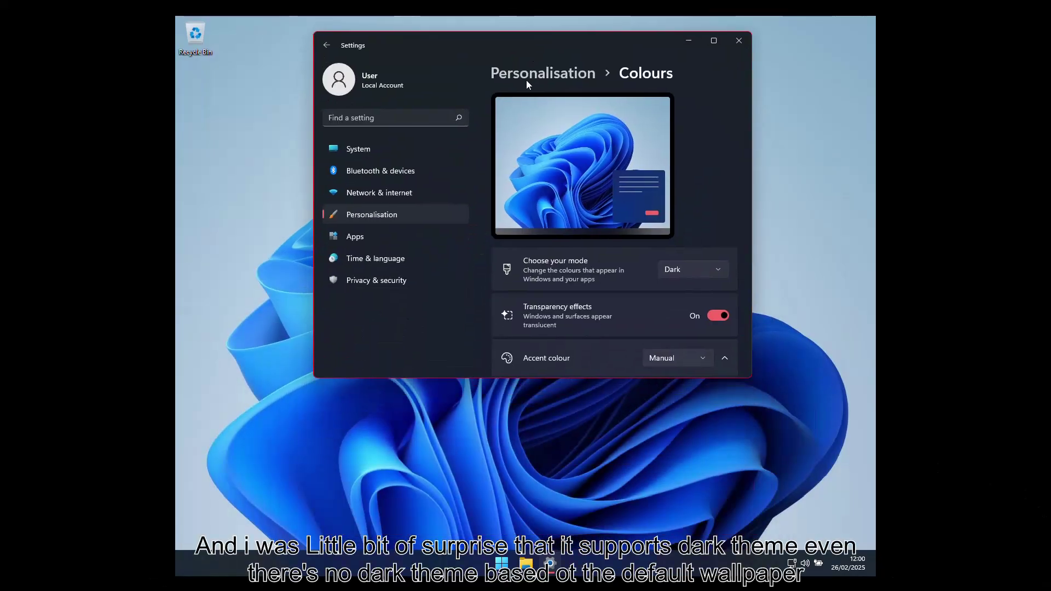
pyautogui.doubleClick(538, 51)
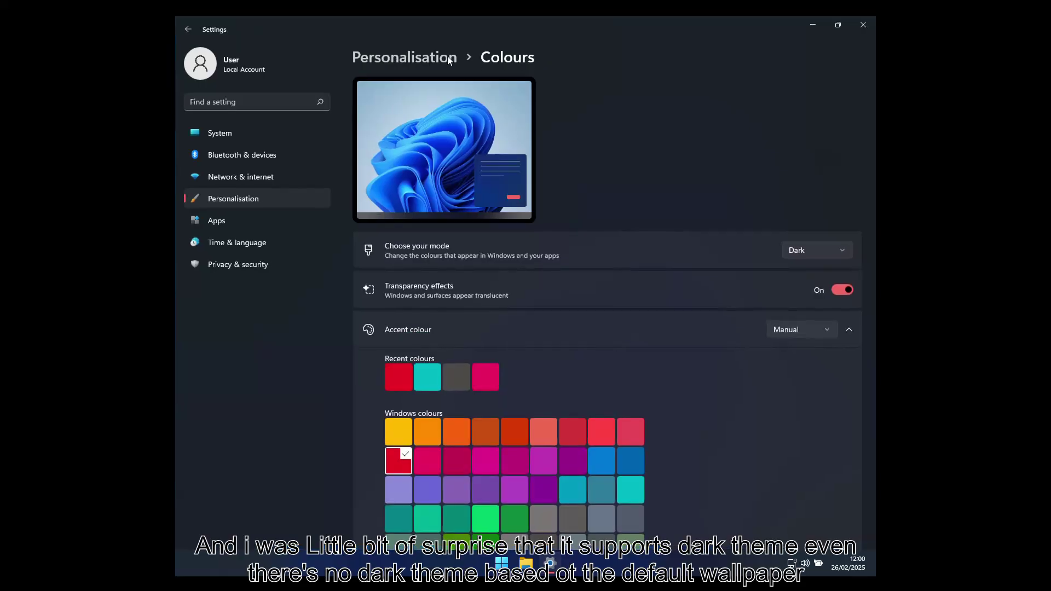
# Examine the keyboard size and theme options on the Touch keyboard page under Personalisation.
pyautogui.click(431, 57)
pyautogui.scroll(-1, 548, 230)
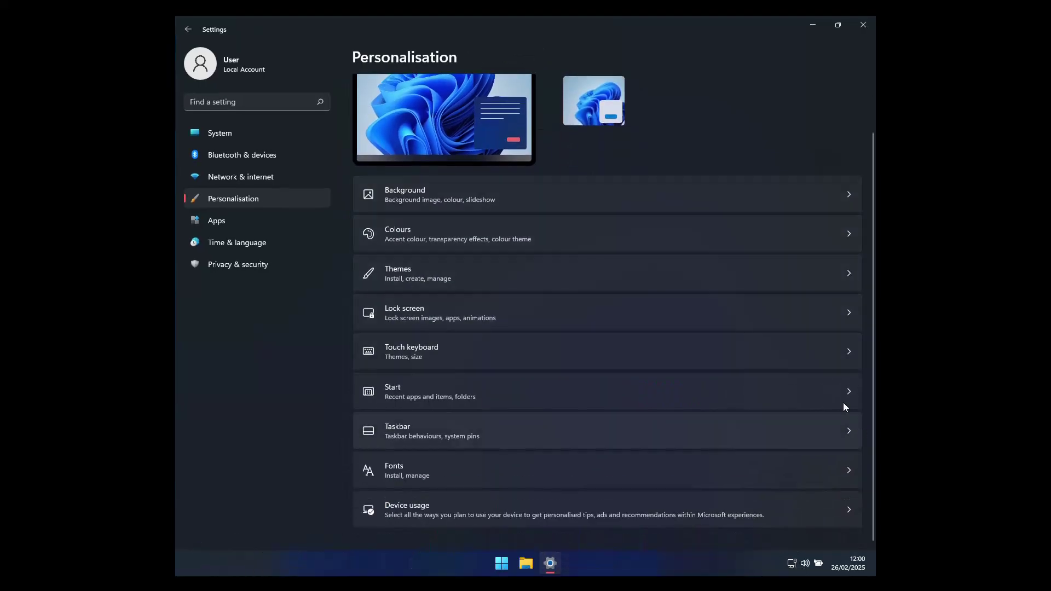
pyautogui.click(409, 359)
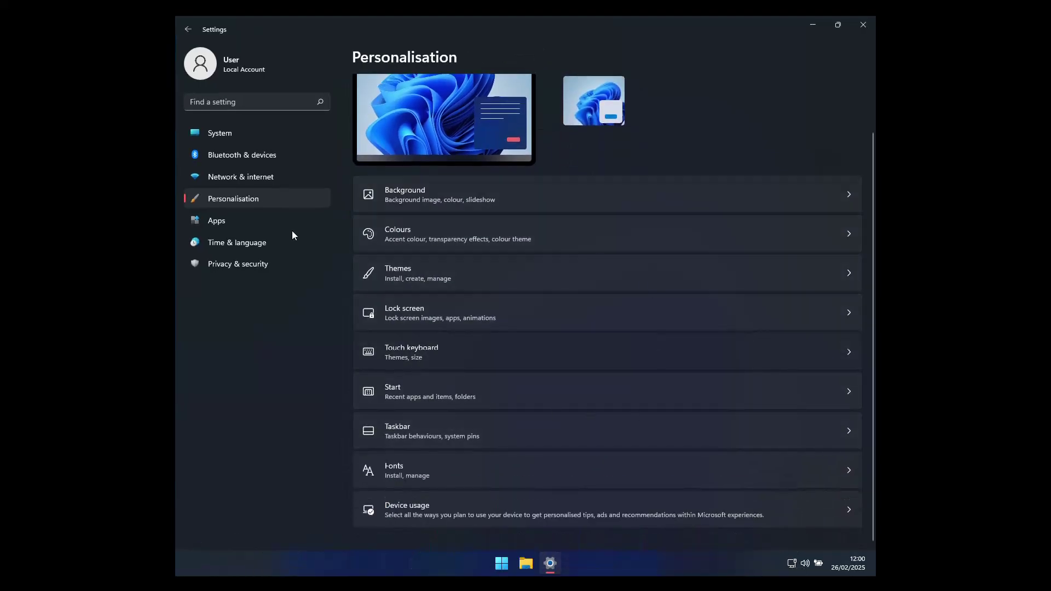
pyautogui.scroll(-3, 547, 224)
pyautogui.scroll(3, 548, 232)
pyautogui.scroll(-5, 554, 264)
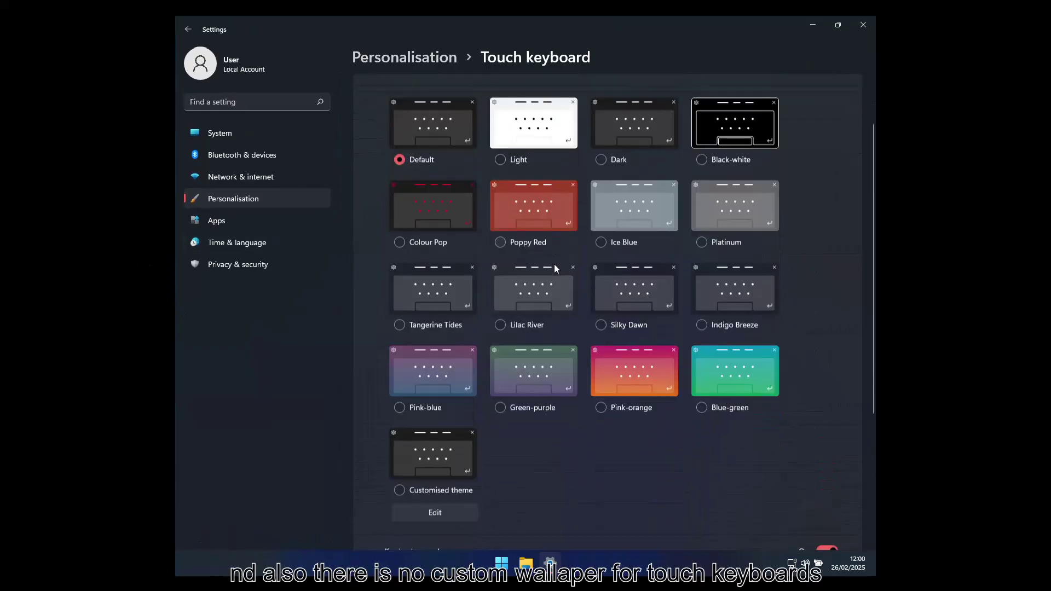
pyautogui.scroll(5, 597, 203)
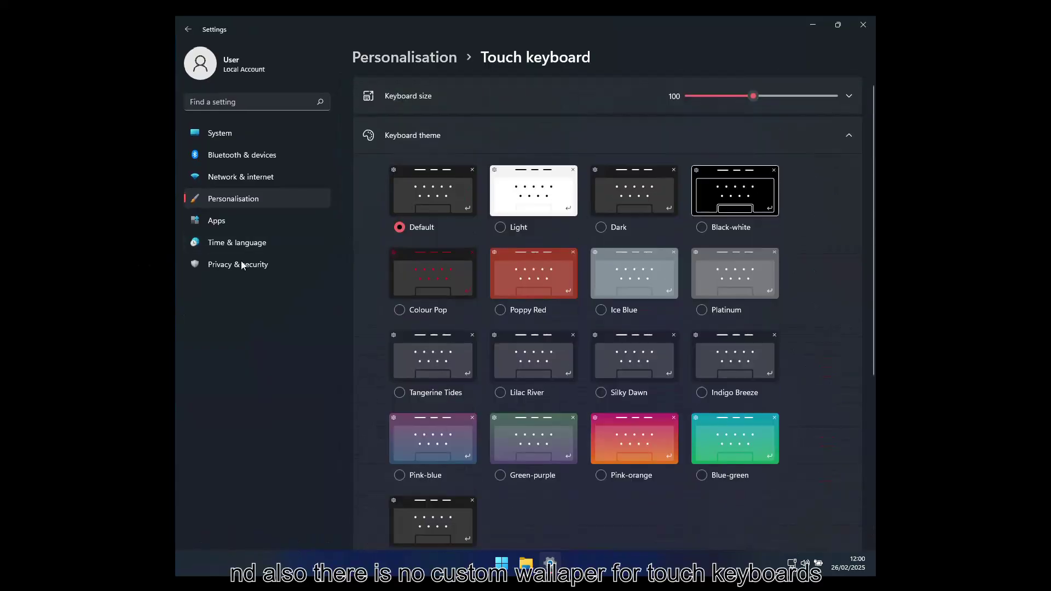
# Look through the Apps & features, Startup and Video playback pages under Apps.
pyautogui.click(222, 221)
pyautogui.click(414, 92)
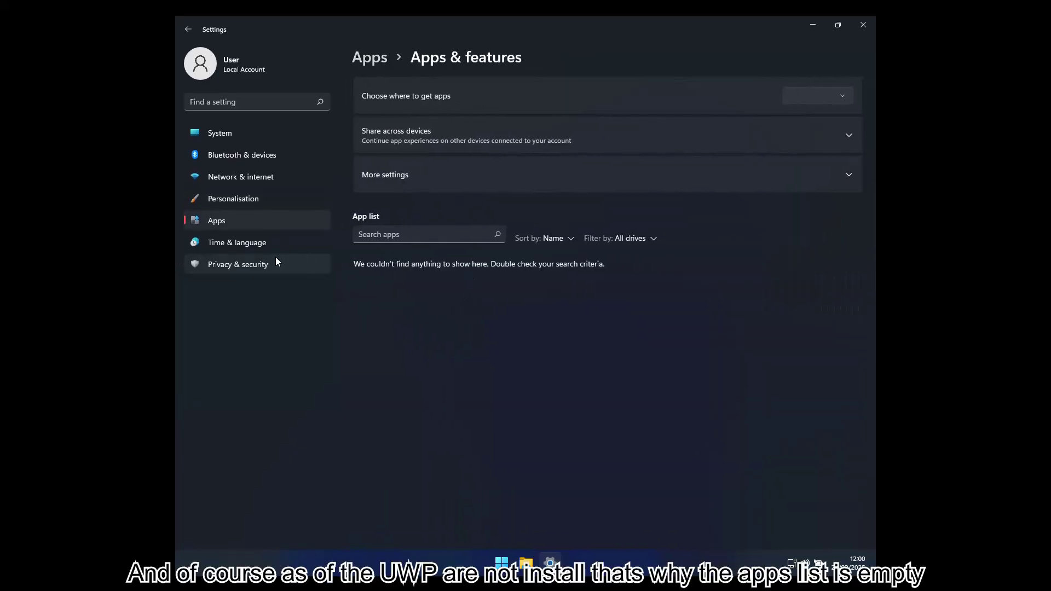
pyautogui.click(267, 242)
pyautogui.click(267, 219)
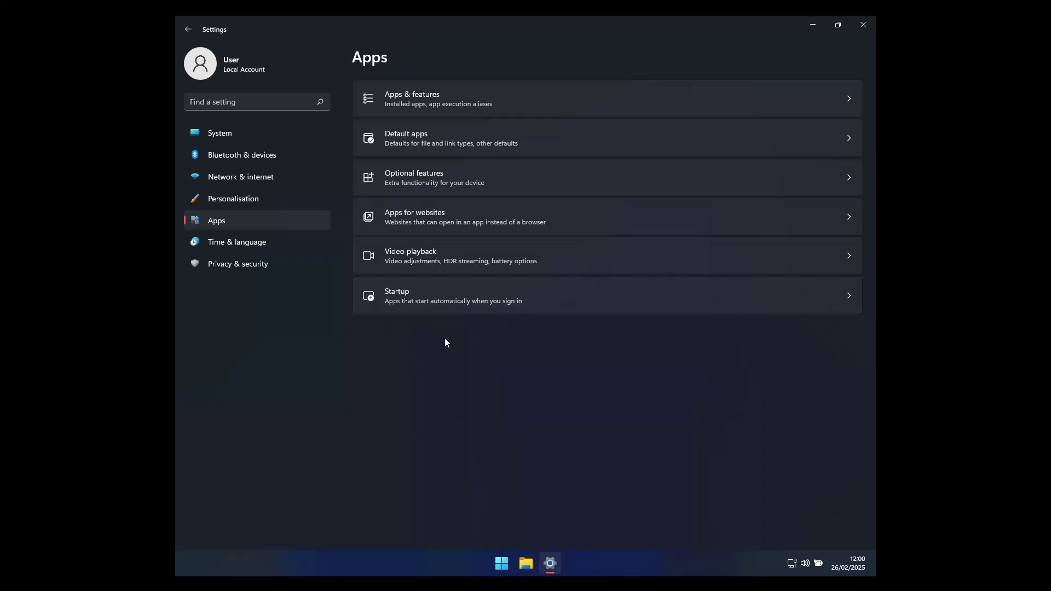
pyautogui.click(422, 303)
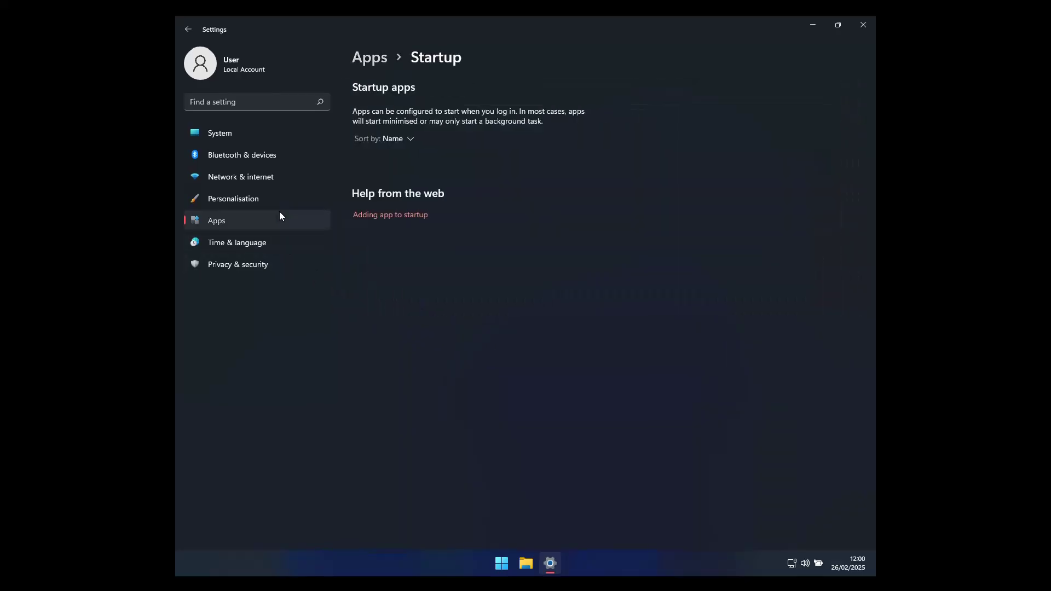
pyautogui.click(280, 214)
pyautogui.click(412, 262)
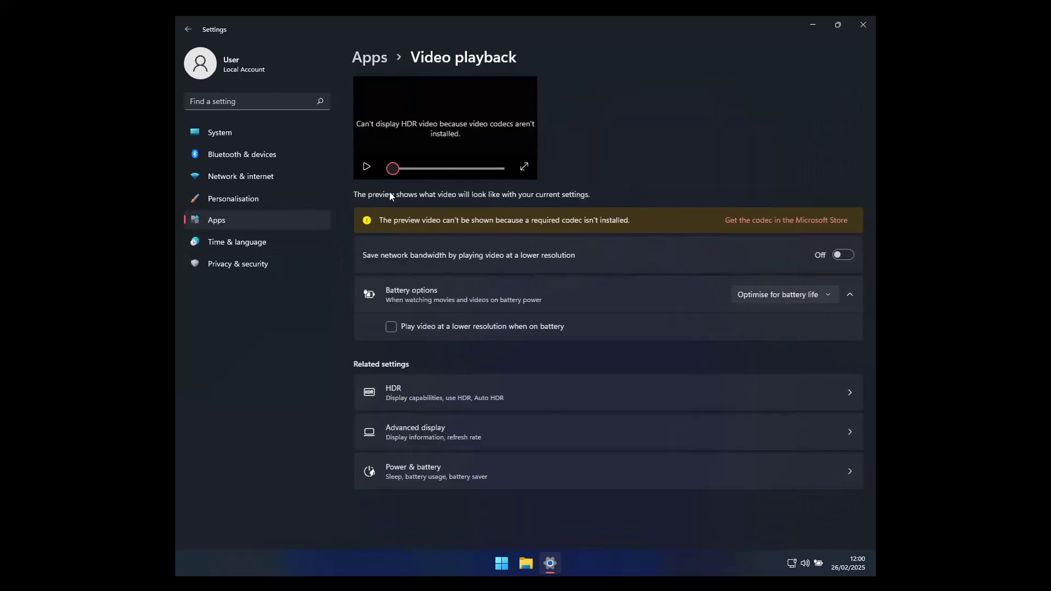
# Set the time zone to (UTC+06:00) Dhaka on the Date & time page.
pyautogui.click(234, 241)
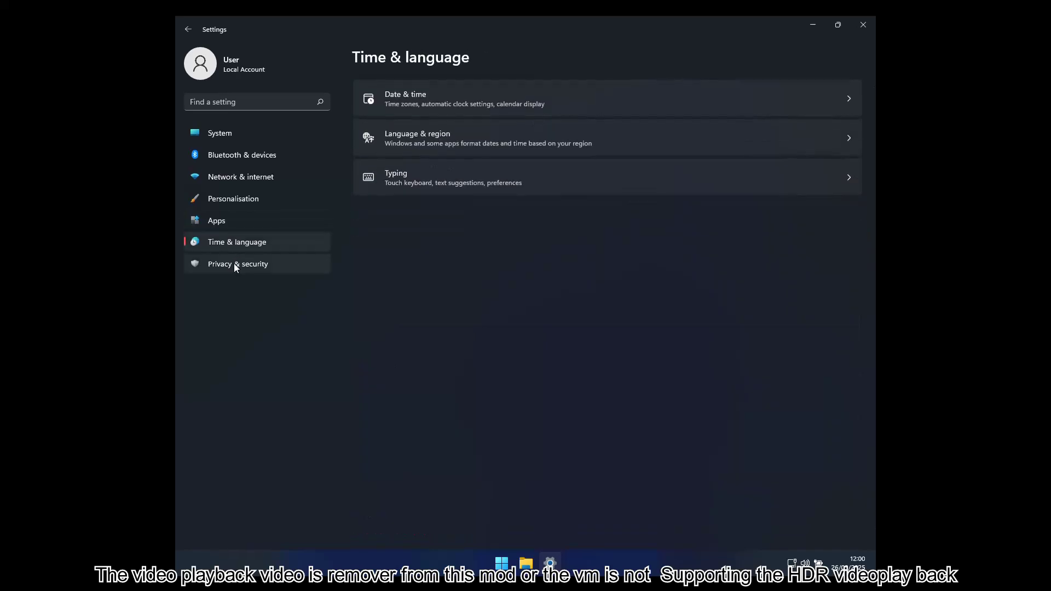
pyautogui.click(419, 97)
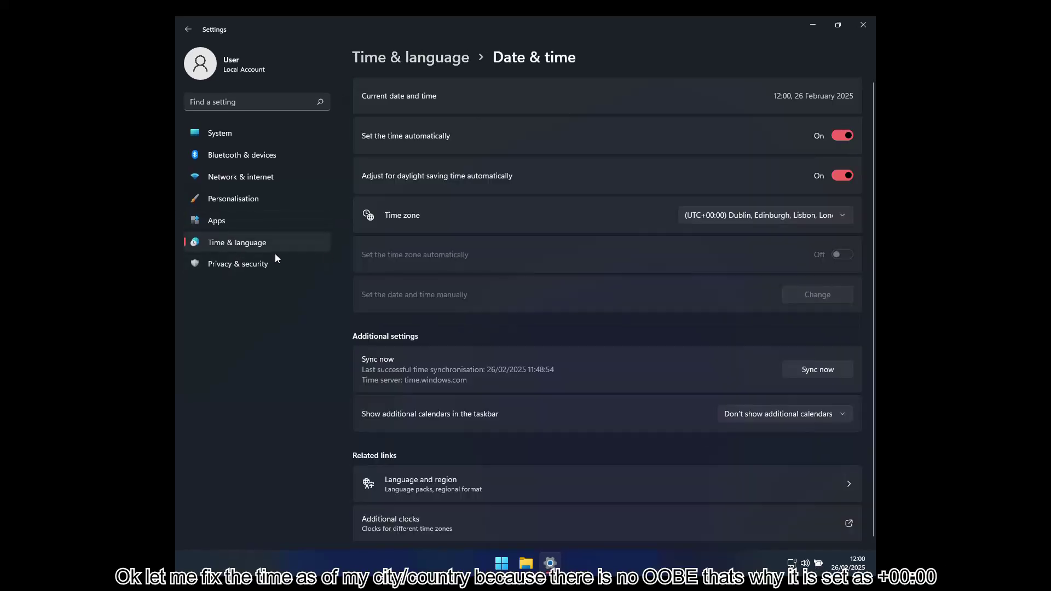
pyautogui.click(774, 219)
pyautogui.scroll(-10, 755, 272)
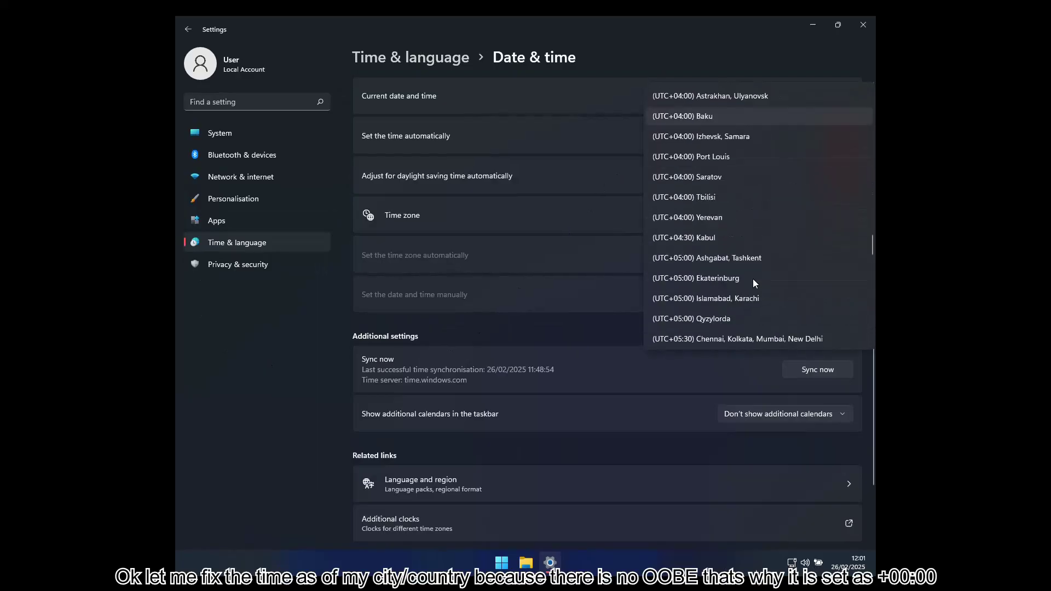
pyautogui.scroll(-5, 745, 272)
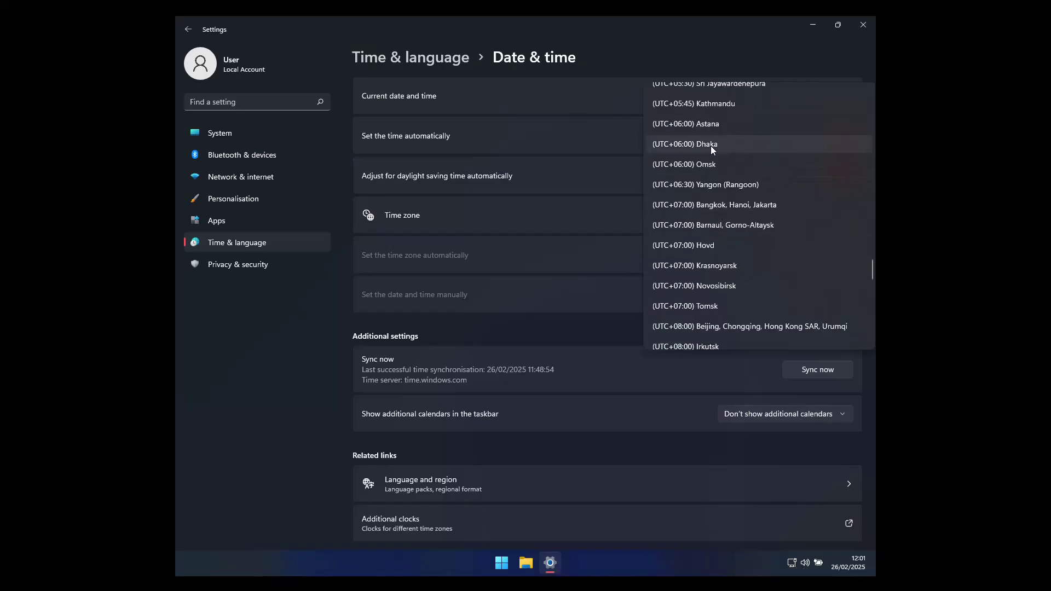
pyautogui.click(710, 145)
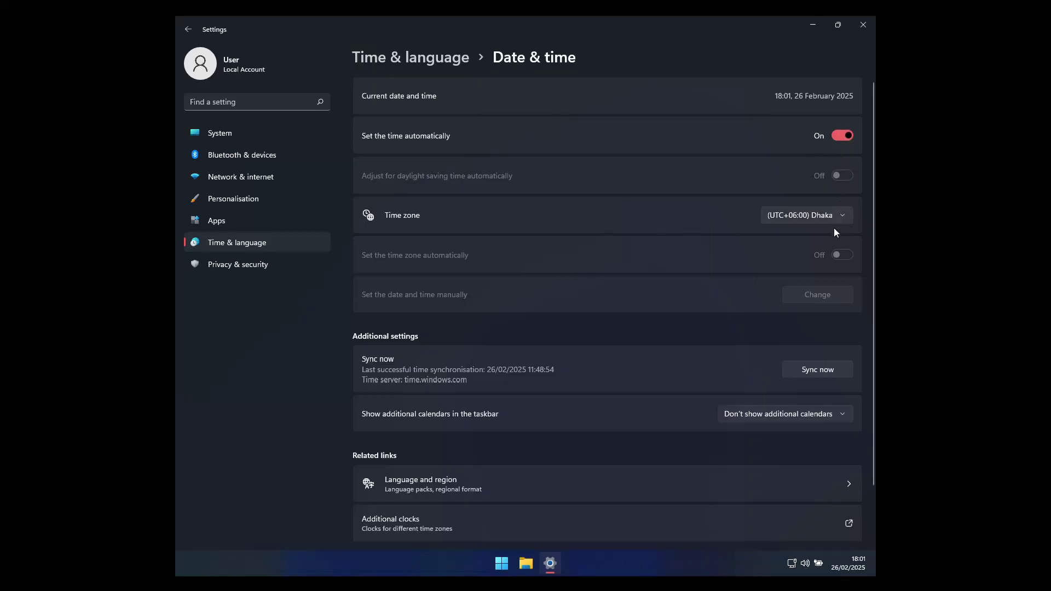
# Look over the additional calendar setting and related links further down the Date & time page.
pyautogui.scroll(-2, 755, 436)
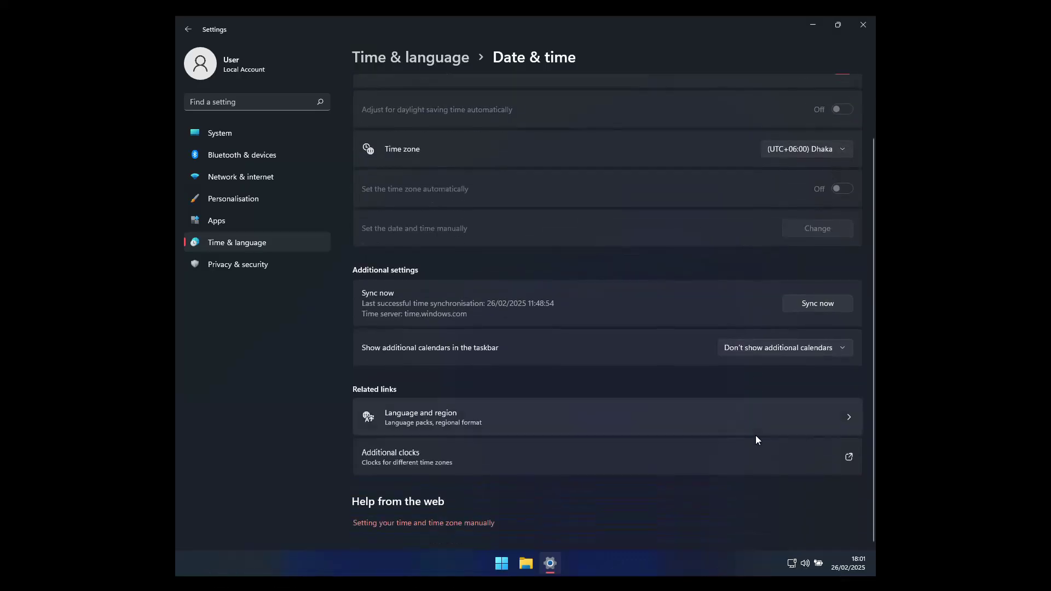
pyautogui.click(764, 350)
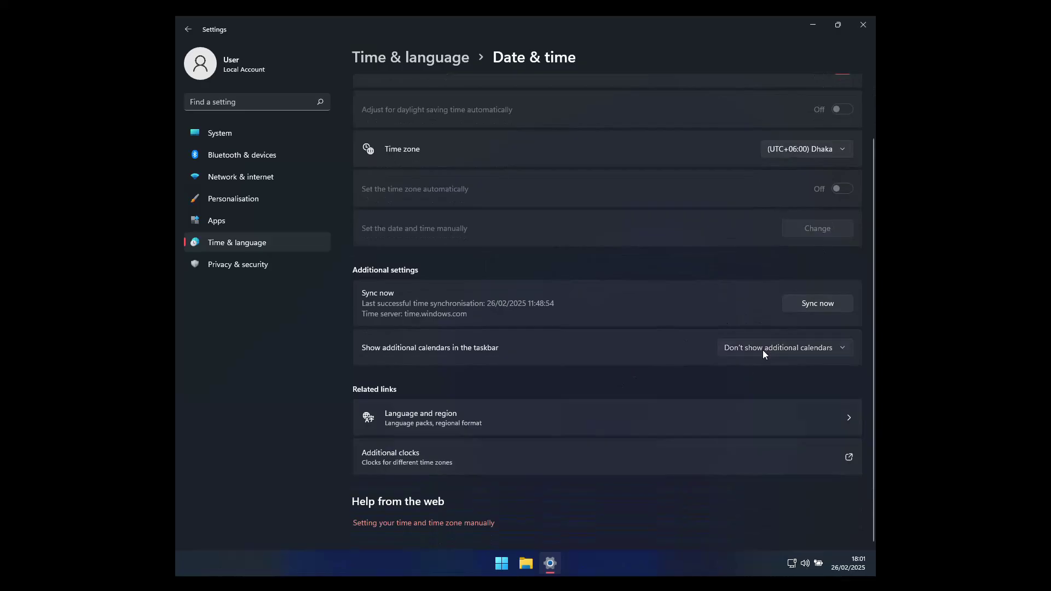
pyautogui.click(865, 322)
pyautogui.scroll(2, 695, 227)
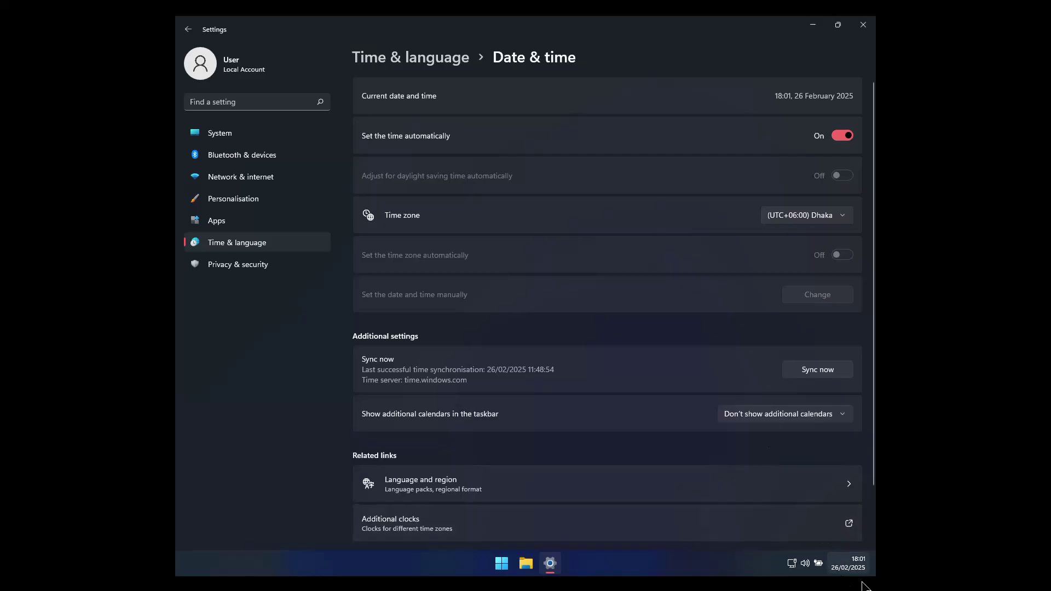
# Look through the security, Windows permissions and app permissions categories on the Privacy & security page.
pyautogui.click(242, 263)
pyautogui.scroll(-9, 546, 131)
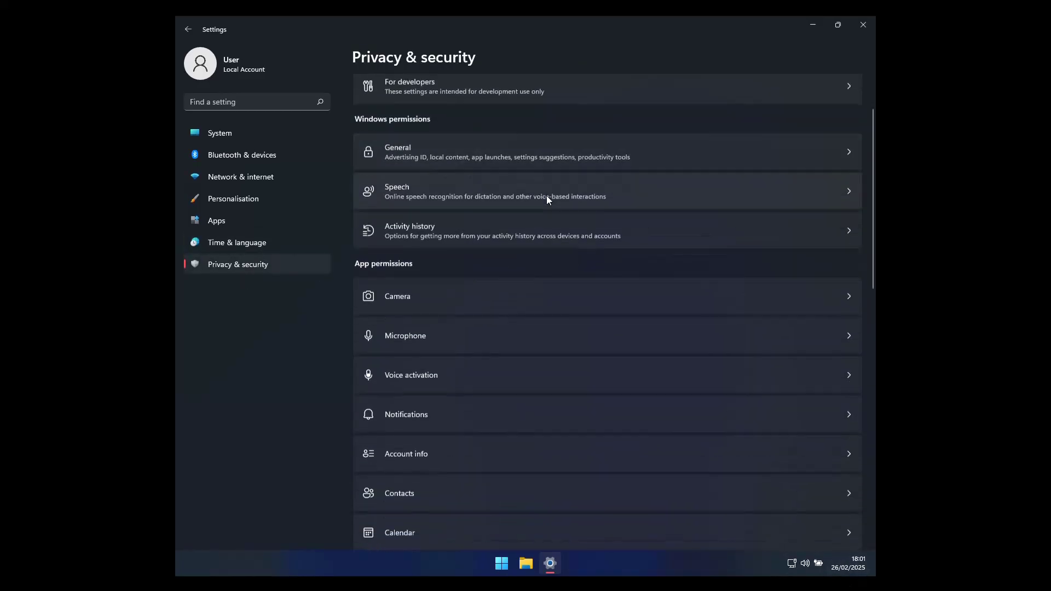
pyautogui.scroll(6, 540, 427)
pyautogui.scroll(3, 542, 241)
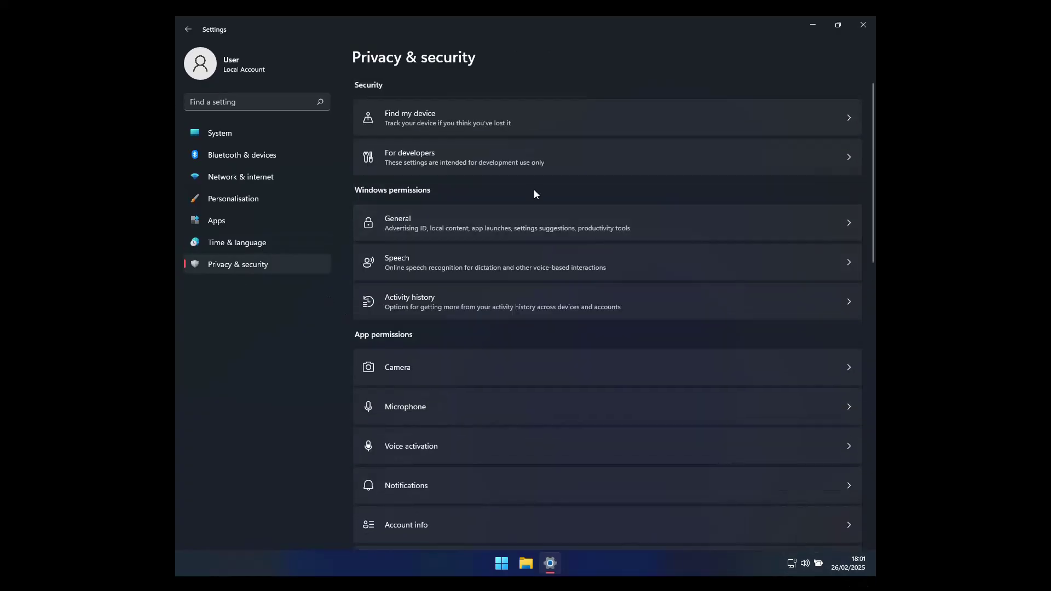
# Turn on Developer Mode on the For developers page and accept the security warning.
pyautogui.click(534, 164)
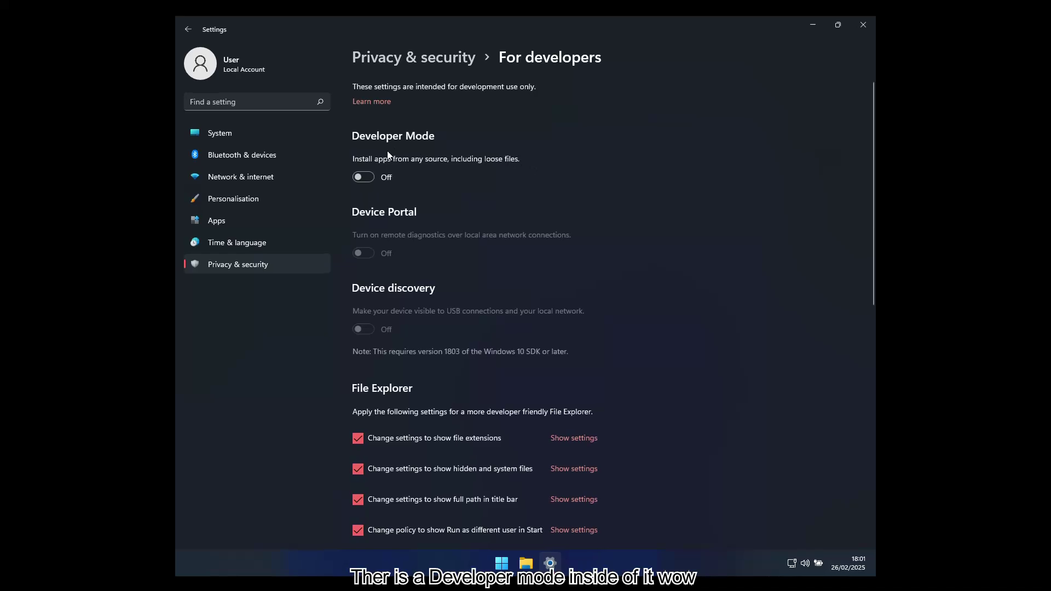
pyautogui.click(364, 177)
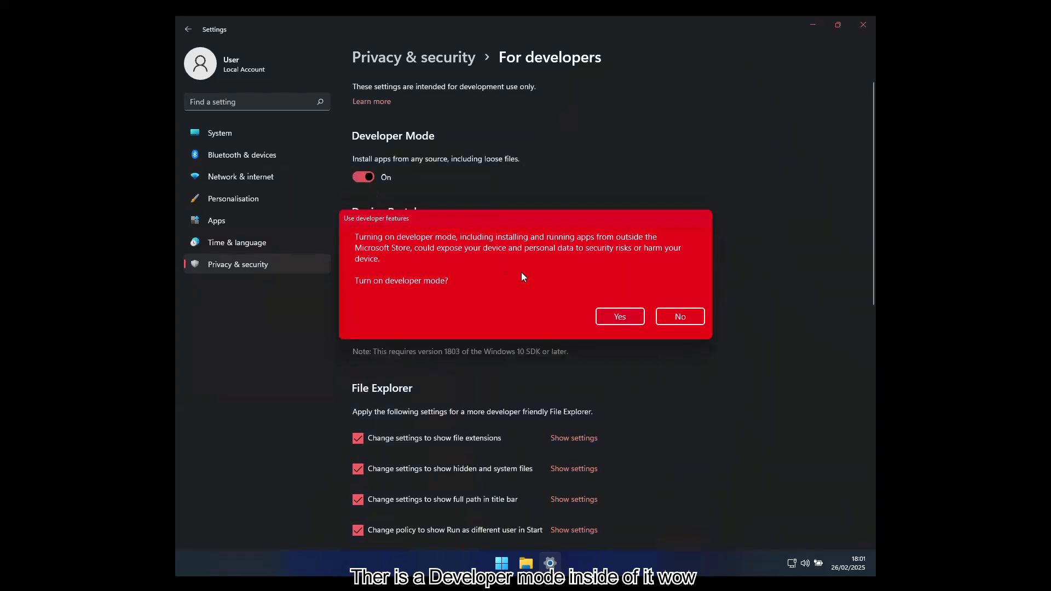
pyautogui.click(632, 317)
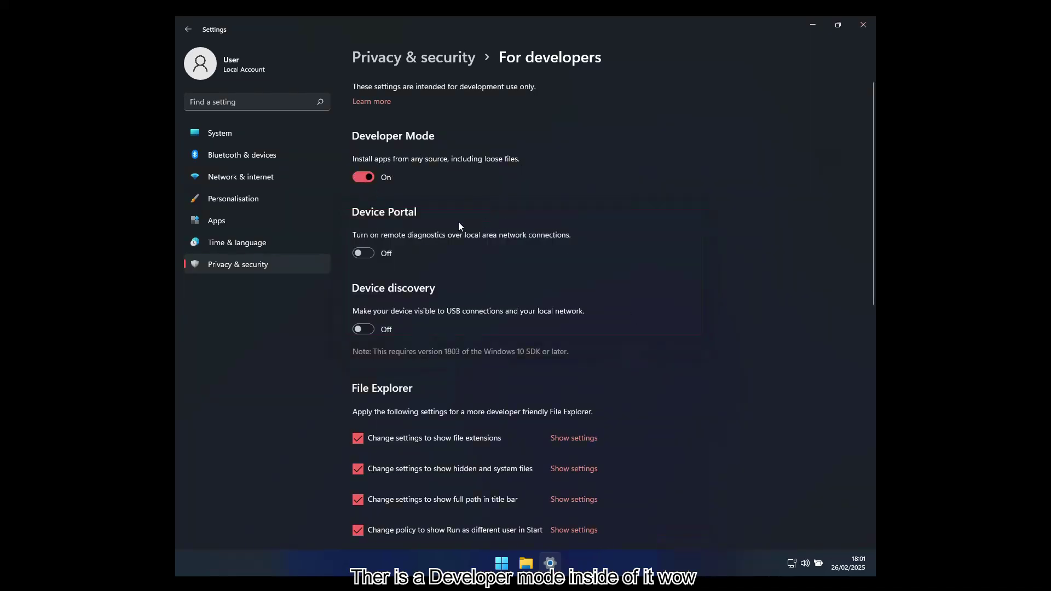
pyautogui.scroll(-1, 438, 218)
pyautogui.scroll(1, 409, 212)
# Turn Developer Mode off, decline the prompt to re-enable it, and close Settings.
pyautogui.click(362, 176)
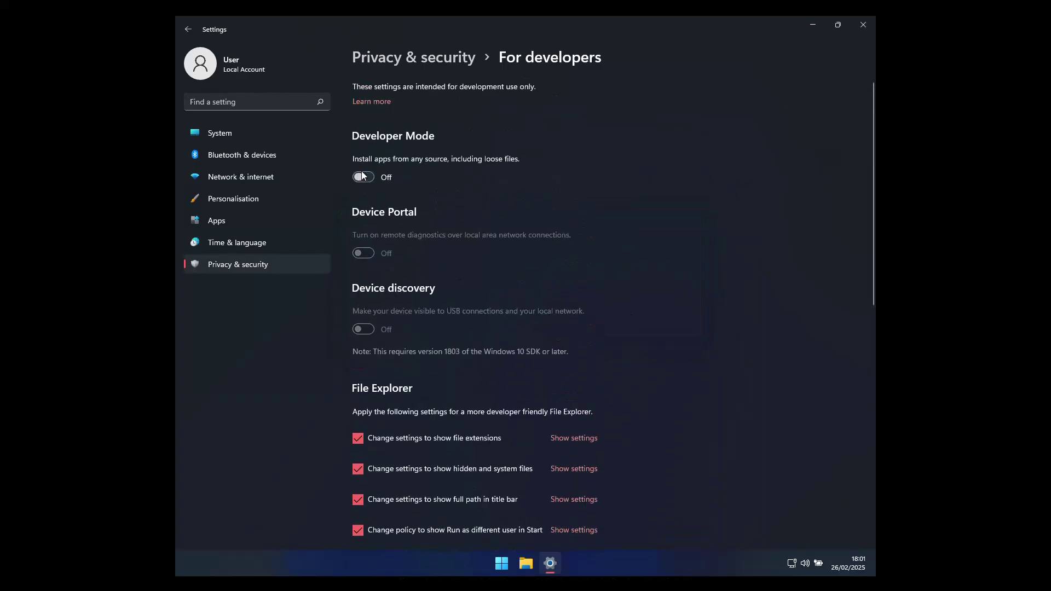
pyautogui.click(362, 176)
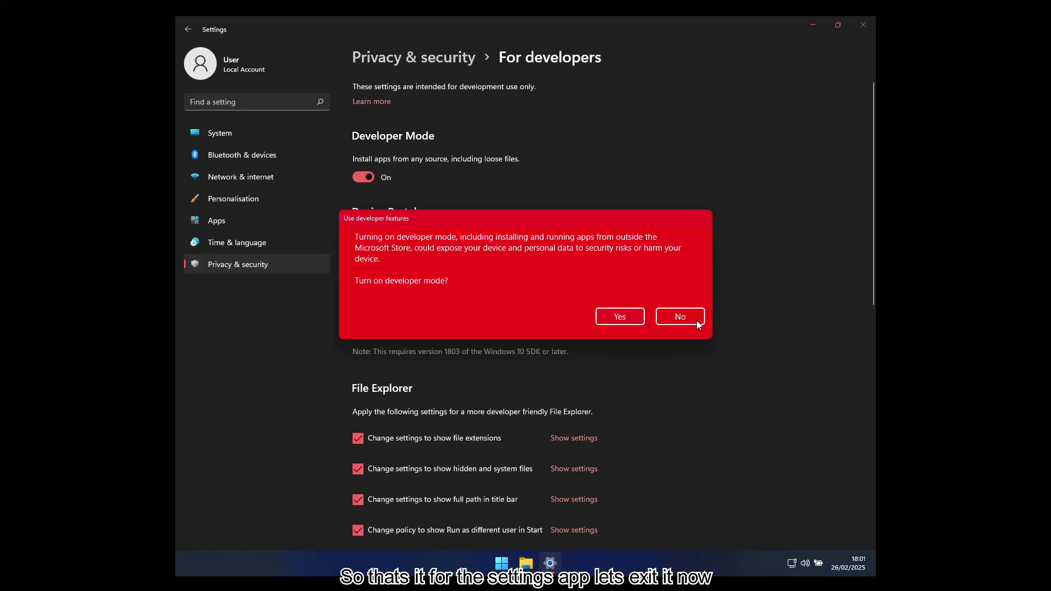
pyautogui.click(680, 317)
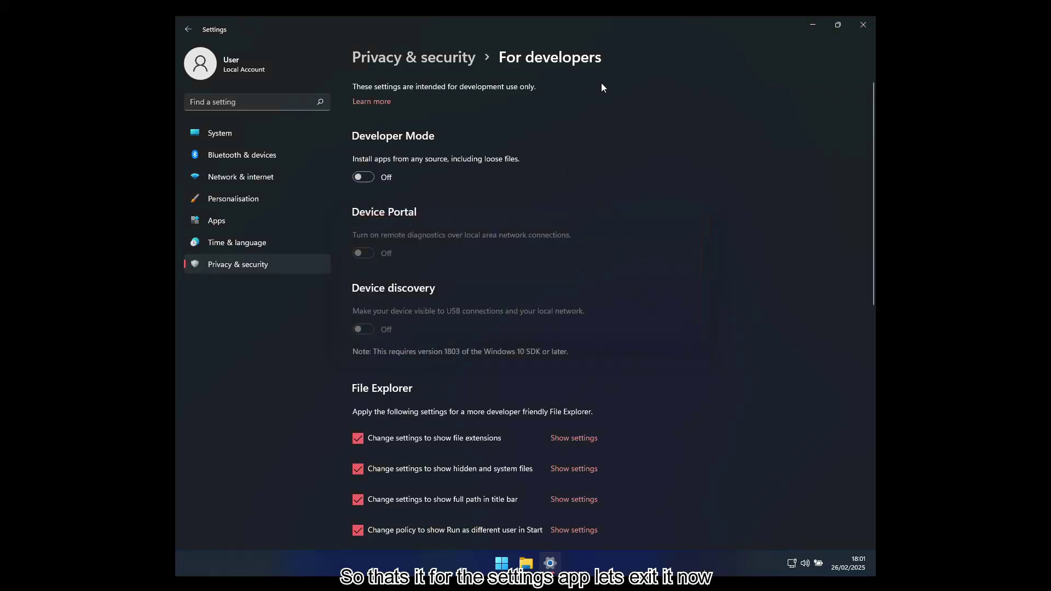
pyautogui.click(864, 27)
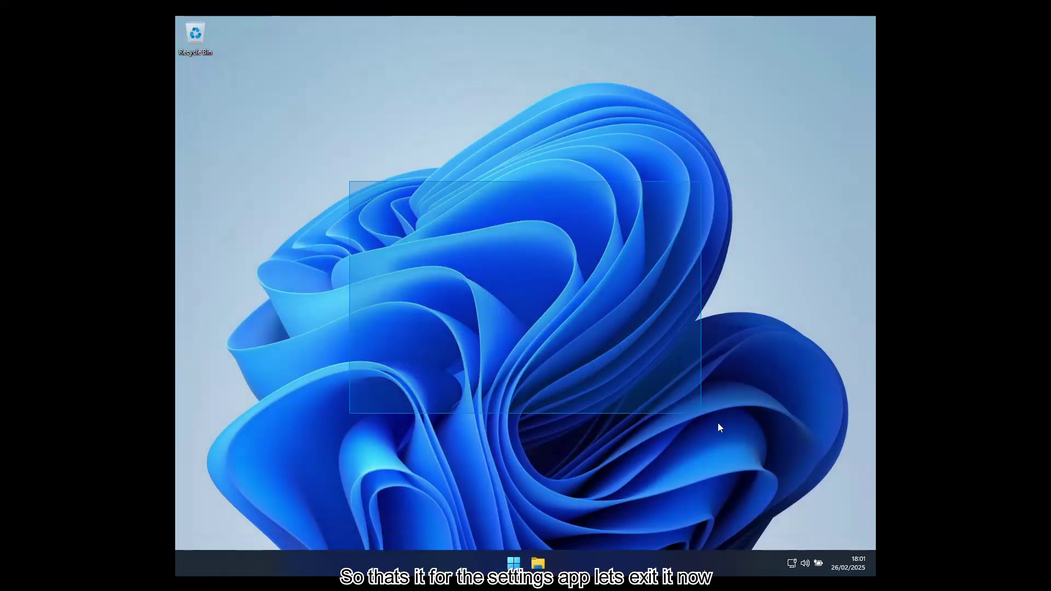
# Open Task Manager and reposition its window on the desktop.
pyautogui.rightClick(721, 560)
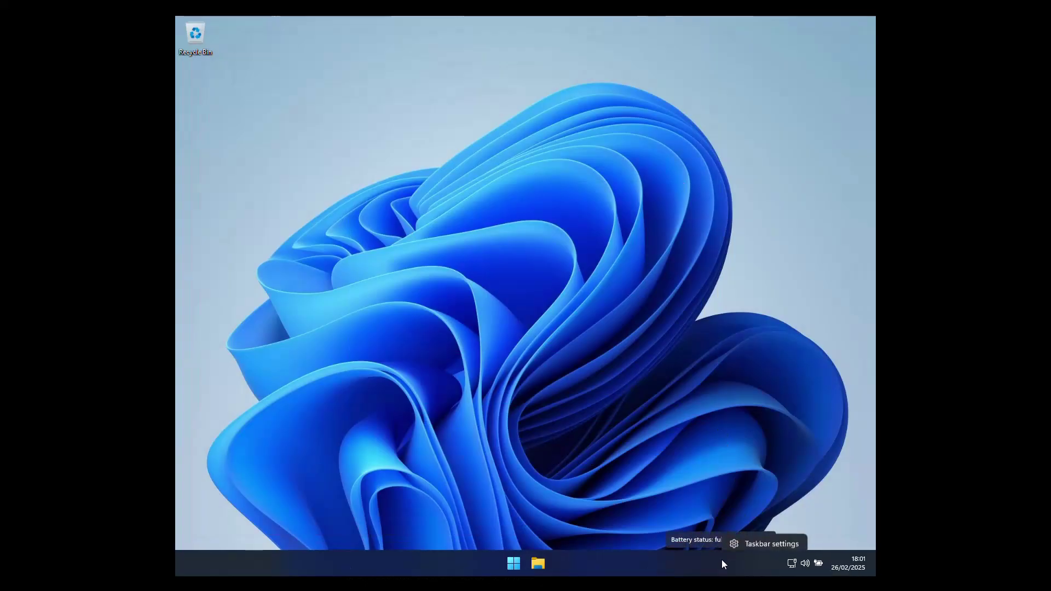
pyautogui.rightClick(514, 564)
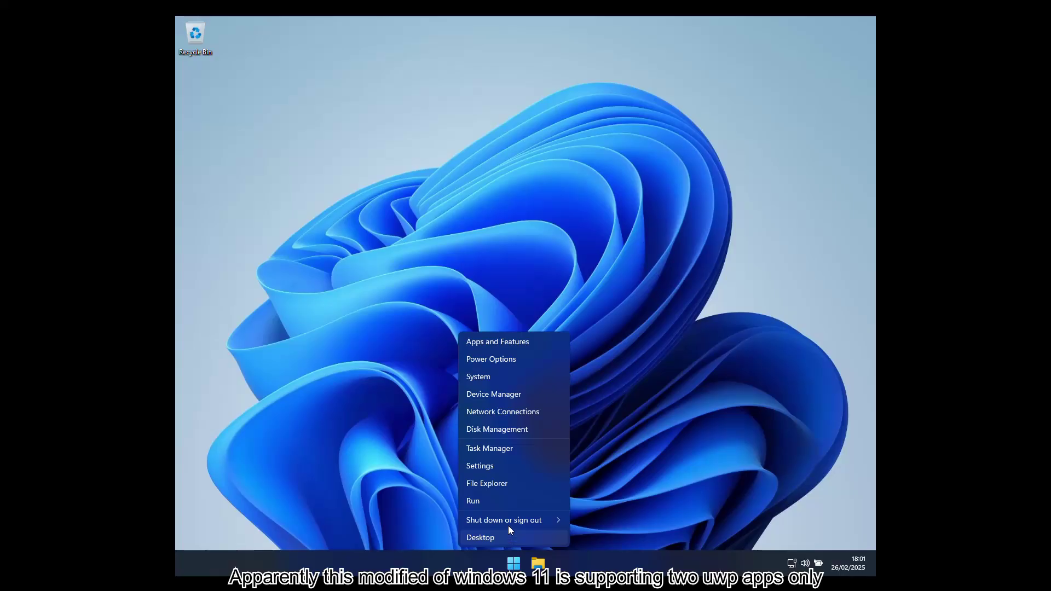
pyautogui.click(510, 455)
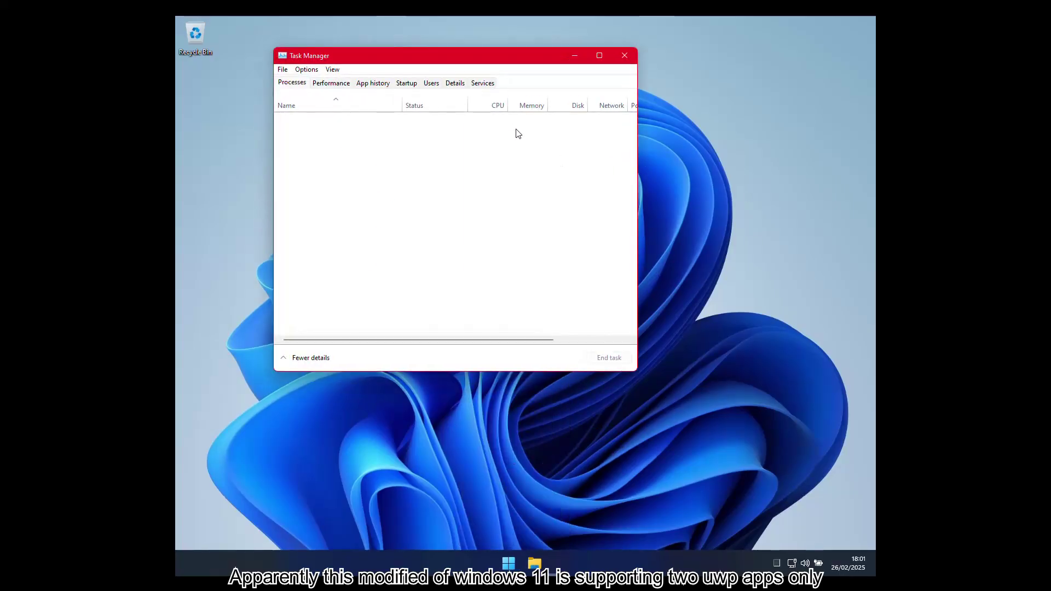
pyautogui.moveTo(506, 104); pyautogui.dragTo(433, 67)
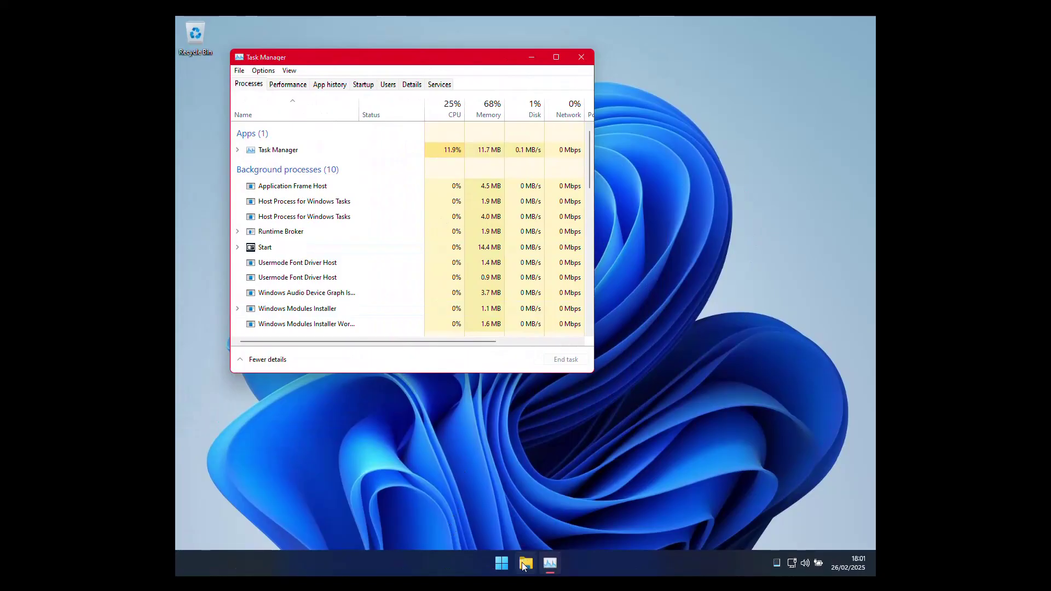
# Open Settings in a smaller window beside Task Manager to check its process, and close both windows.
pyautogui.click(502, 564)
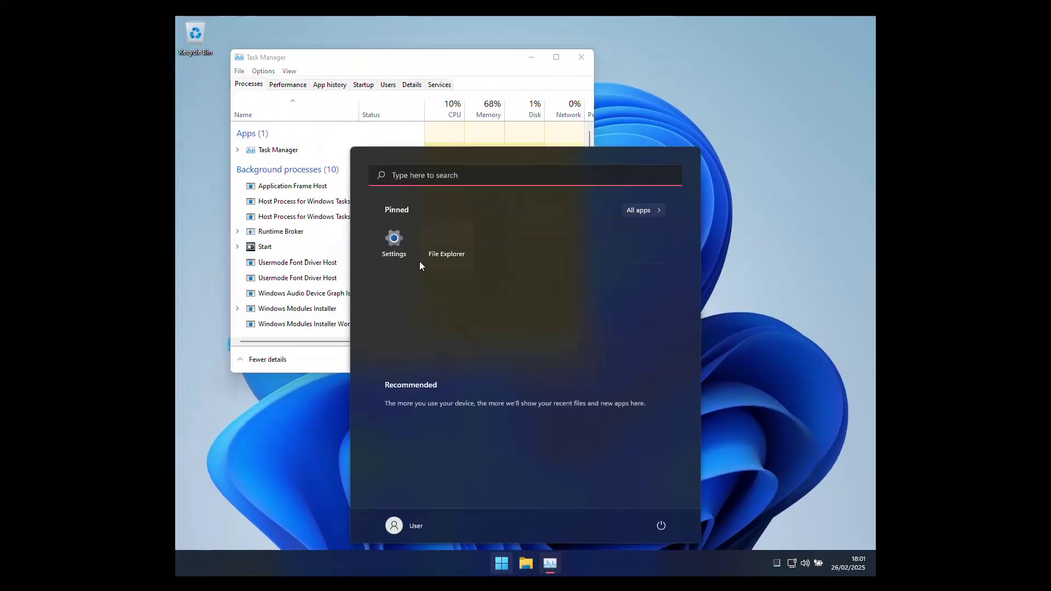
pyautogui.click(394, 239)
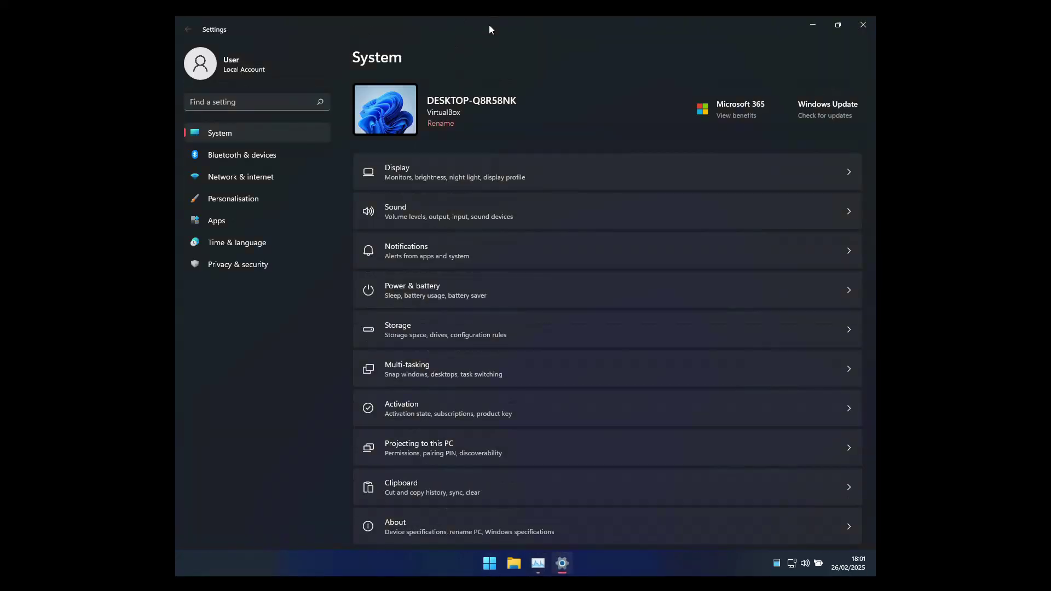
pyautogui.doubleClick(489, 25)
pyautogui.moveTo(488, 24); pyautogui.dragTo(529, 175)
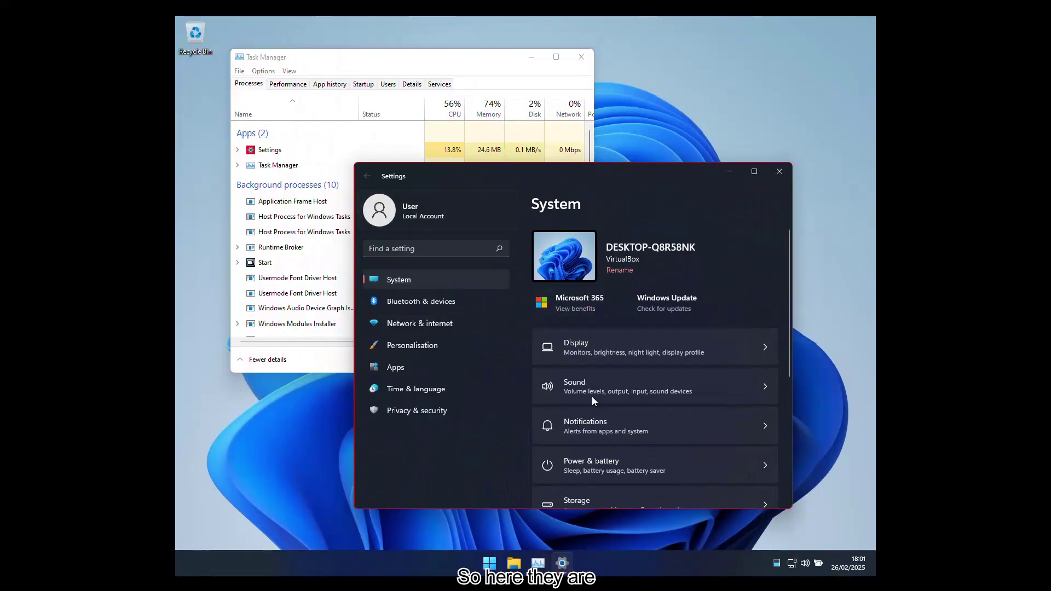
pyautogui.click(780, 171)
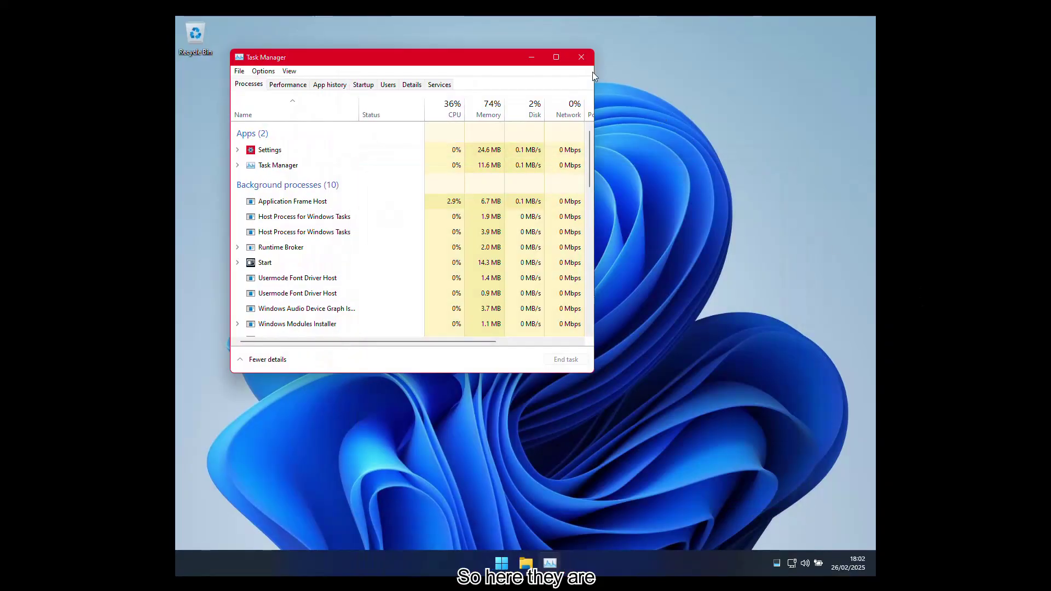
pyautogui.click(582, 56)
pyautogui.moveTo(509, 107); pyautogui.dragTo(708, 340)
pyautogui.rightClick(535, 209)
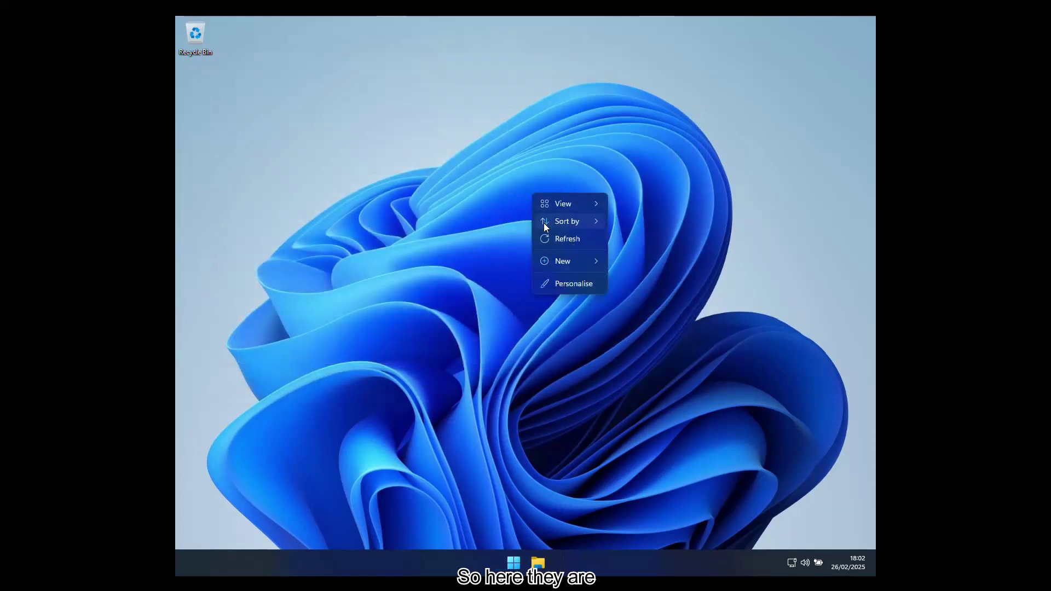
pyautogui.click(538, 317)
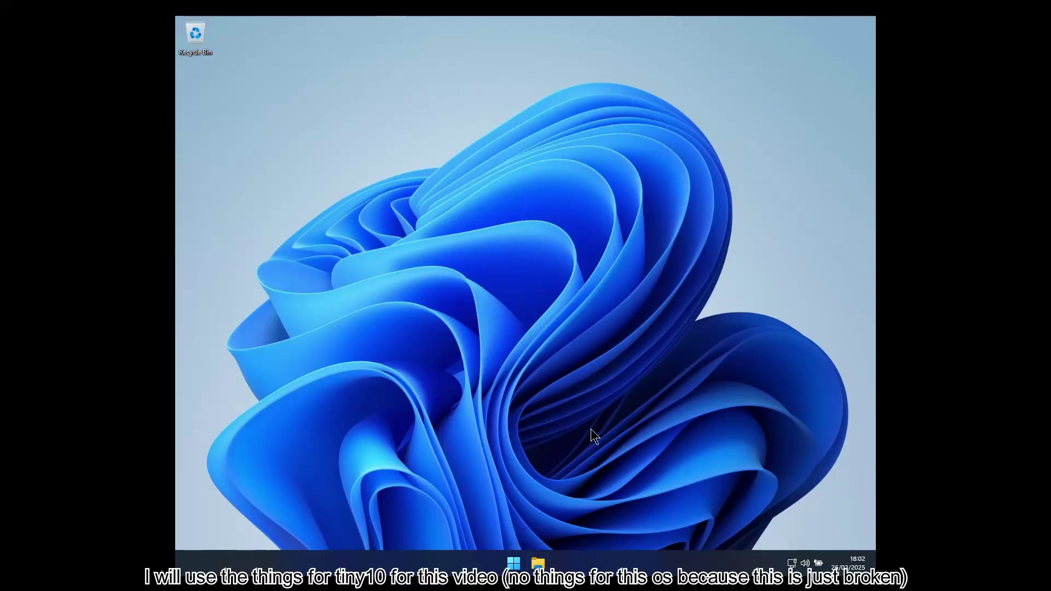
# Copy the 7z2301, mypal-29.3.0.win32.installer and vlc-3.0.21-win32 applications from CD Drive (D:) to the desktop and close File Explorer.
pyautogui.click(538, 564)
pyautogui.click(380, 330)
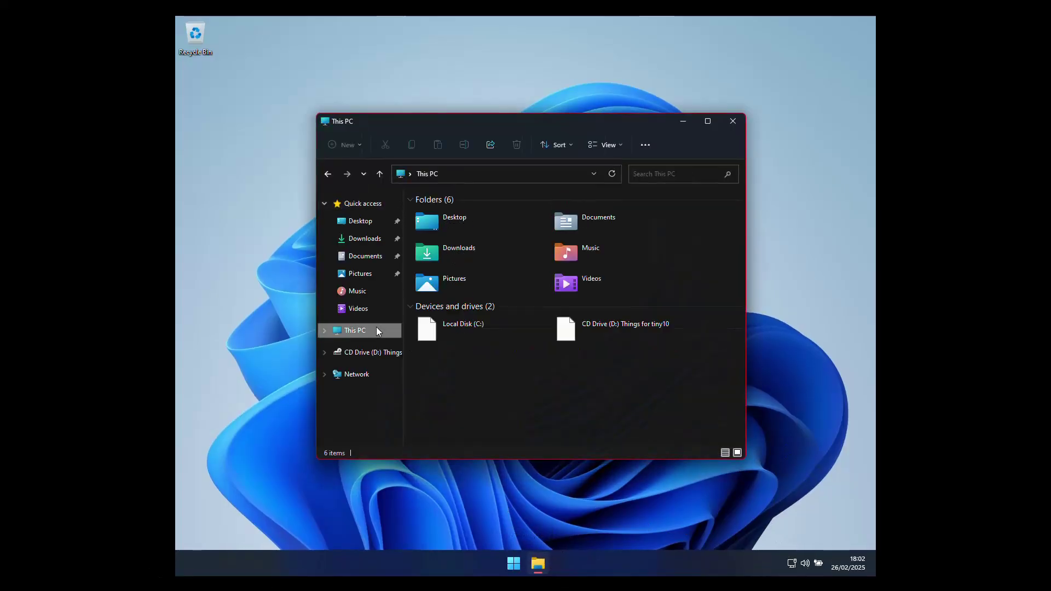
pyautogui.rightClick(648, 384)
pyautogui.doubleClick(609, 330)
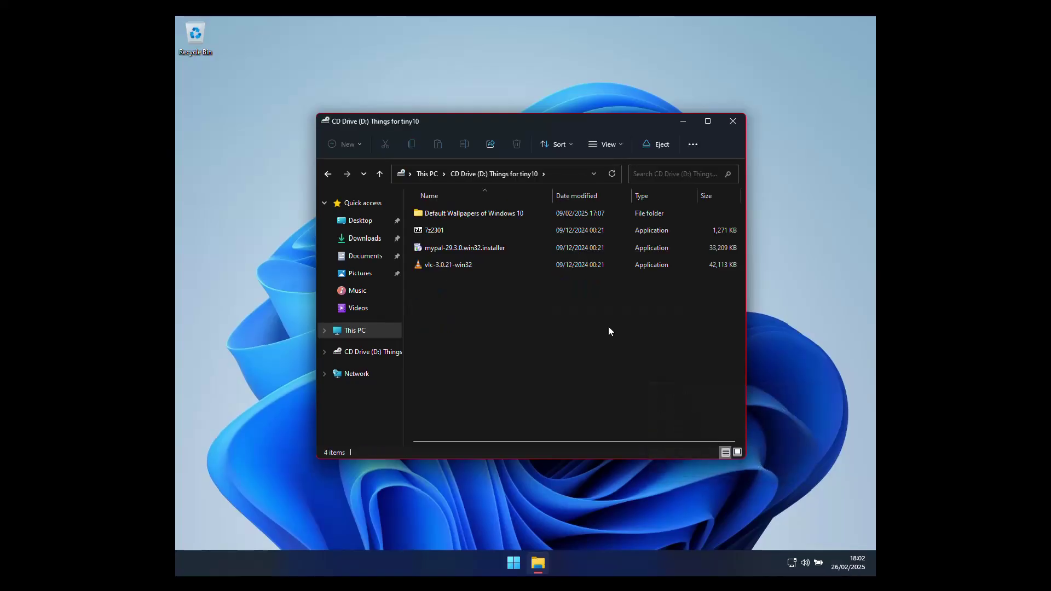
pyautogui.moveTo(534, 335); pyautogui.dragTo(441, 223)
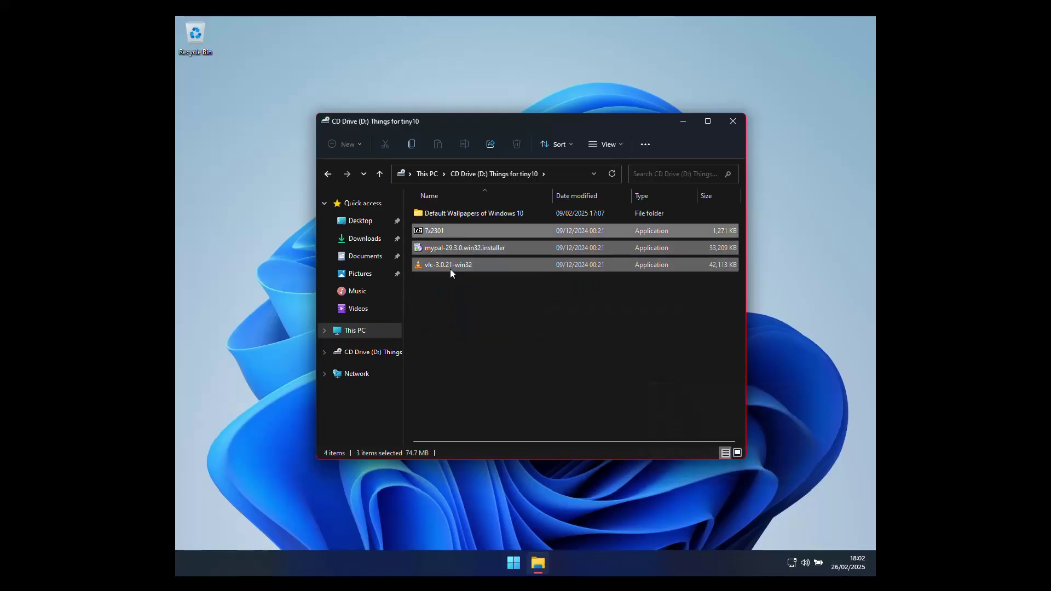
pyautogui.moveTo(450, 269); pyautogui.dragTo(201, 237)
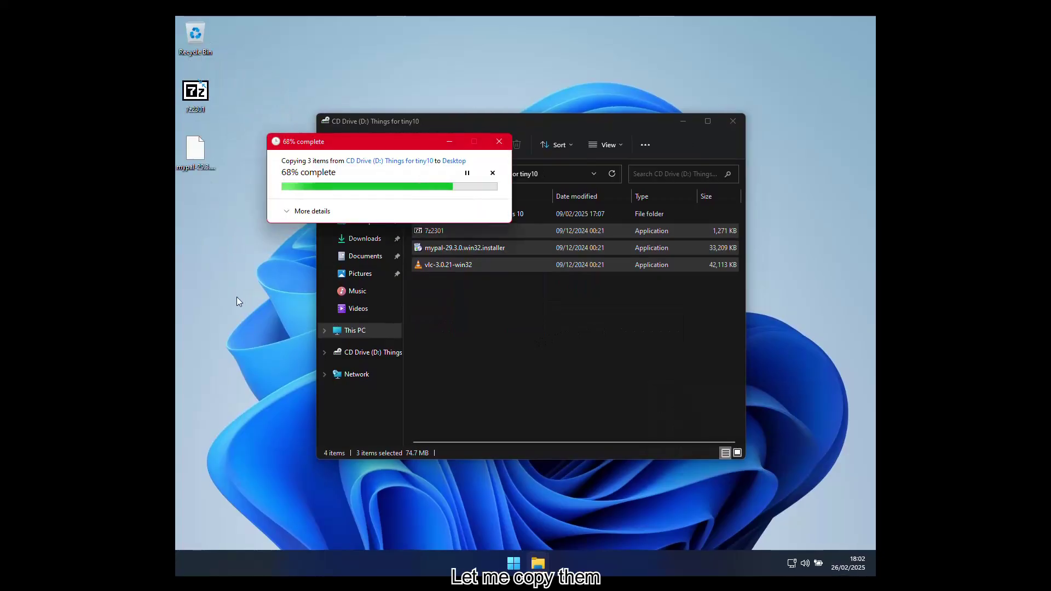
pyautogui.click(733, 122)
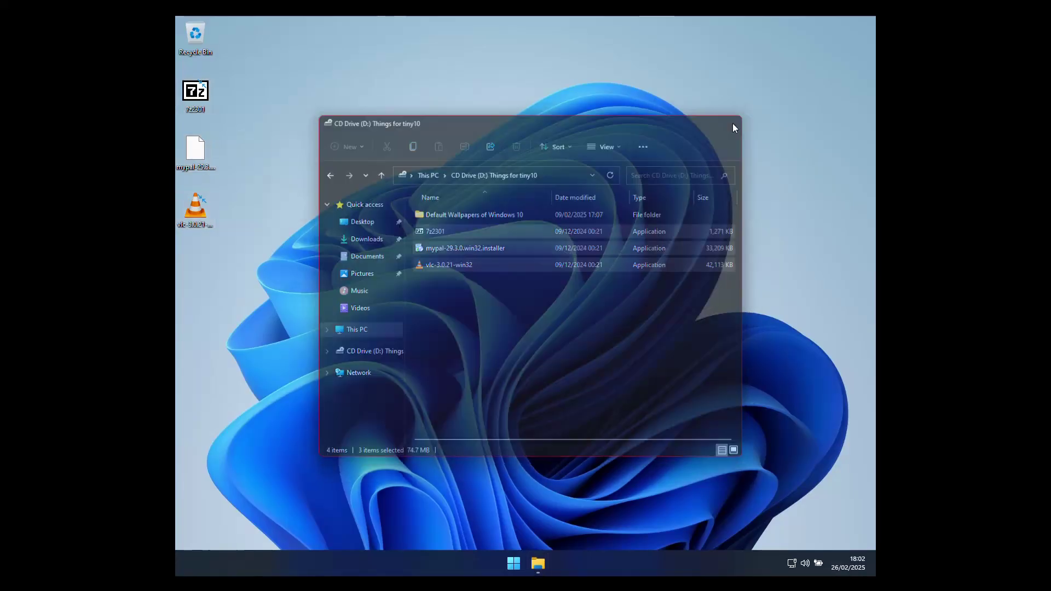
# Try to run the 7z2301, mypal-29.3.0.win32.installer and vlc-3.0.21-win32 applications from the desktop, dismissing each error message.
pyautogui.doubleClick(193, 100)
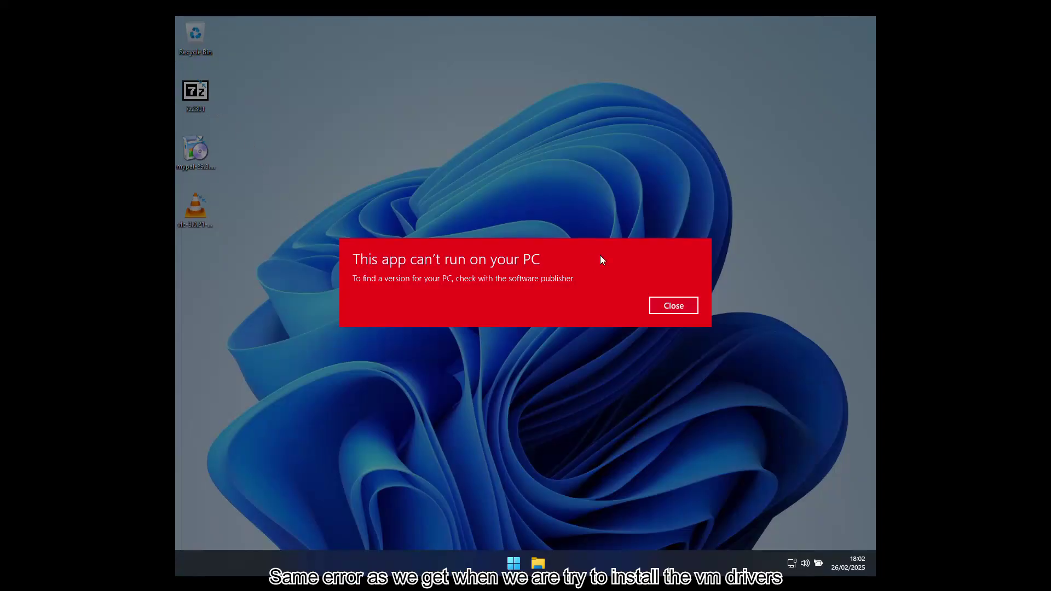
pyautogui.click(660, 305)
pyautogui.doubleClick(192, 154)
pyautogui.click(675, 304)
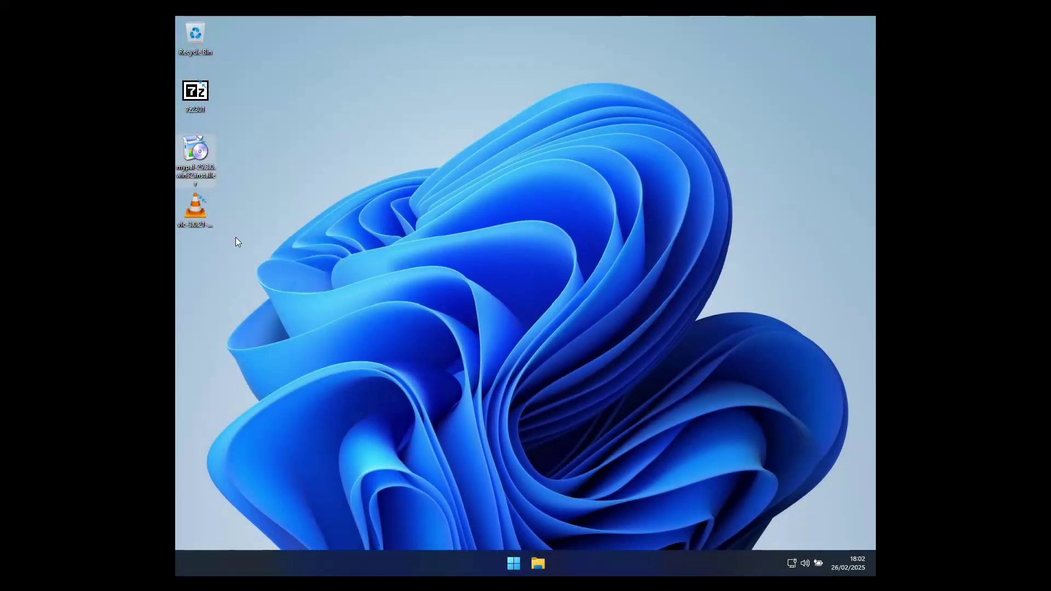
pyautogui.doubleClick(189, 217)
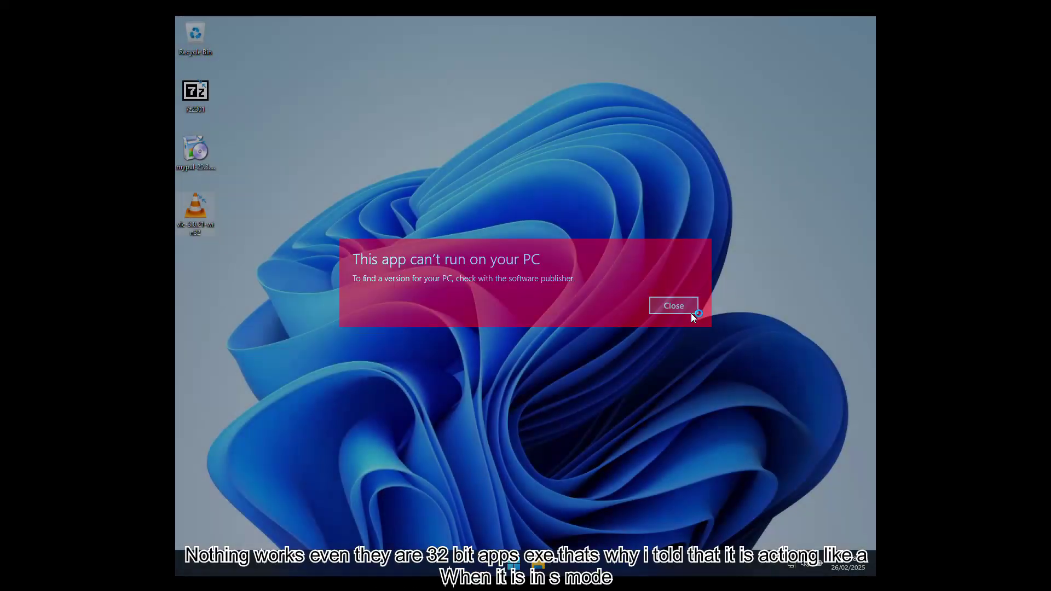
pyautogui.click(688, 311)
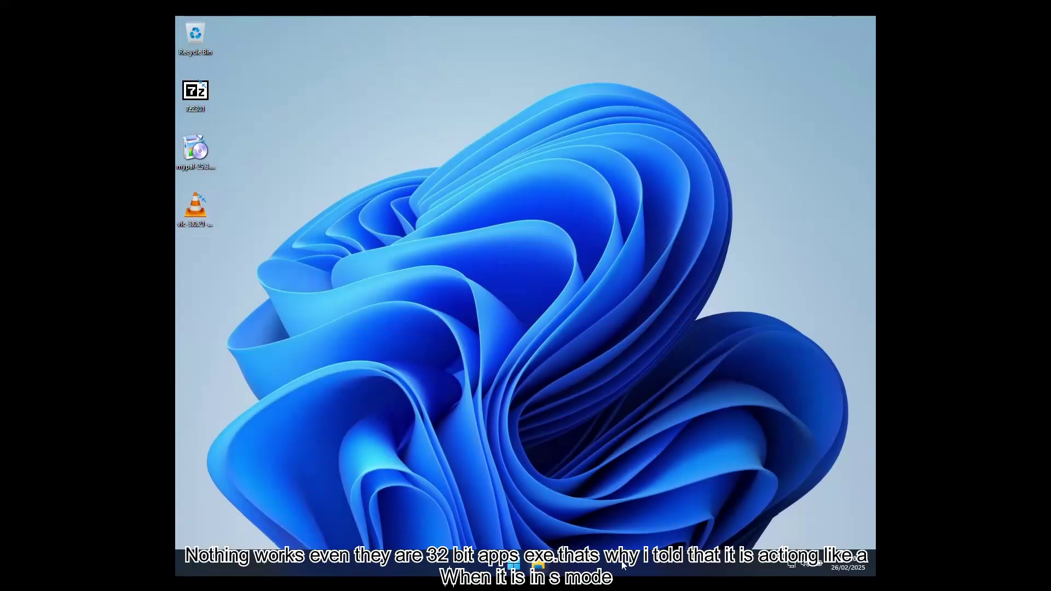
# Check the free space of Local Disk (C:) under This PC in File Explorer and close the window.
pyautogui.click(538, 566)
pyautogui.click(353, 331)
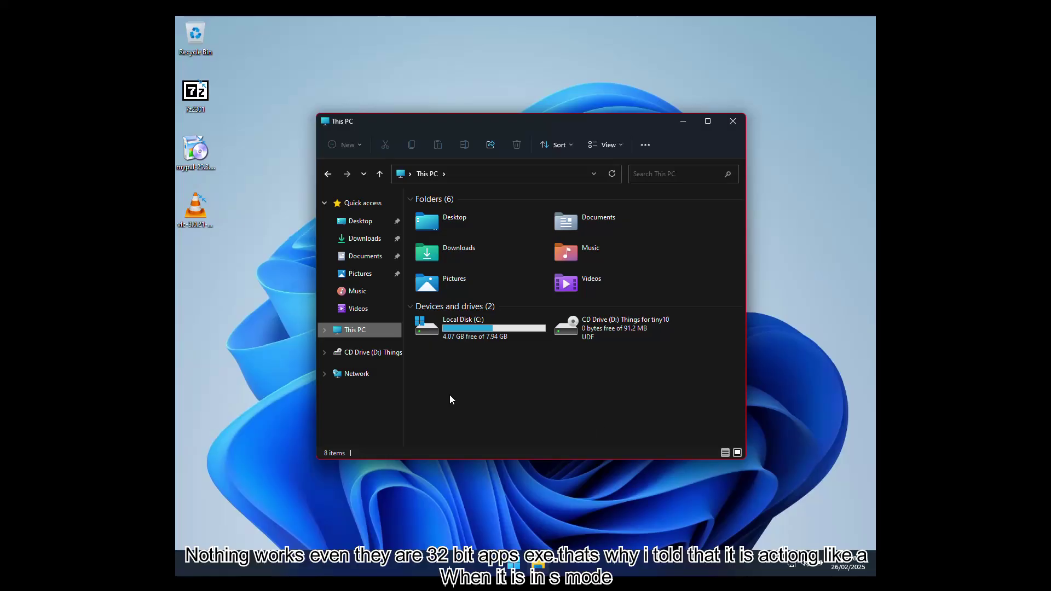
pyautogui.moveTo(447, 392); pyautogui.dragTo(524, 347)
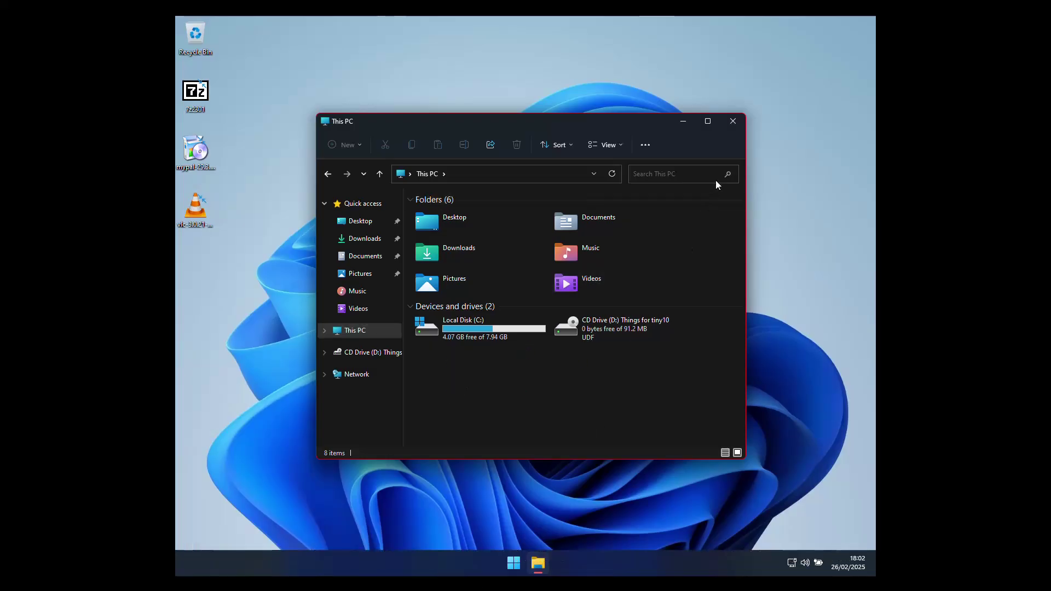
pyautogui.click(733, 121)
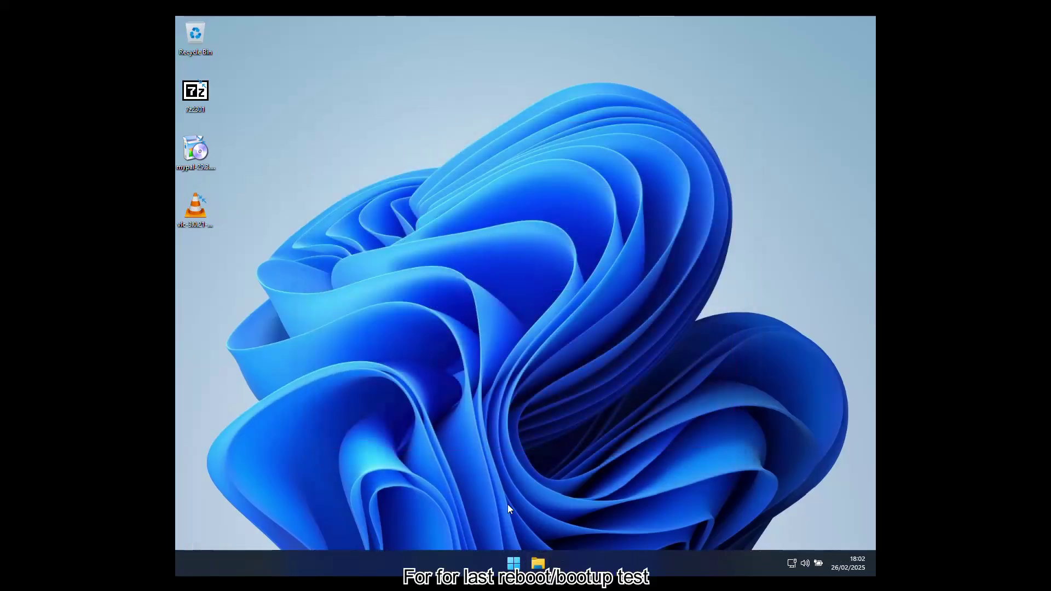
# Restart Windows and, once the desktop is back, close the open Start menu.
pyautogui.click(514, 562)
pyautogui.click(661, 525)
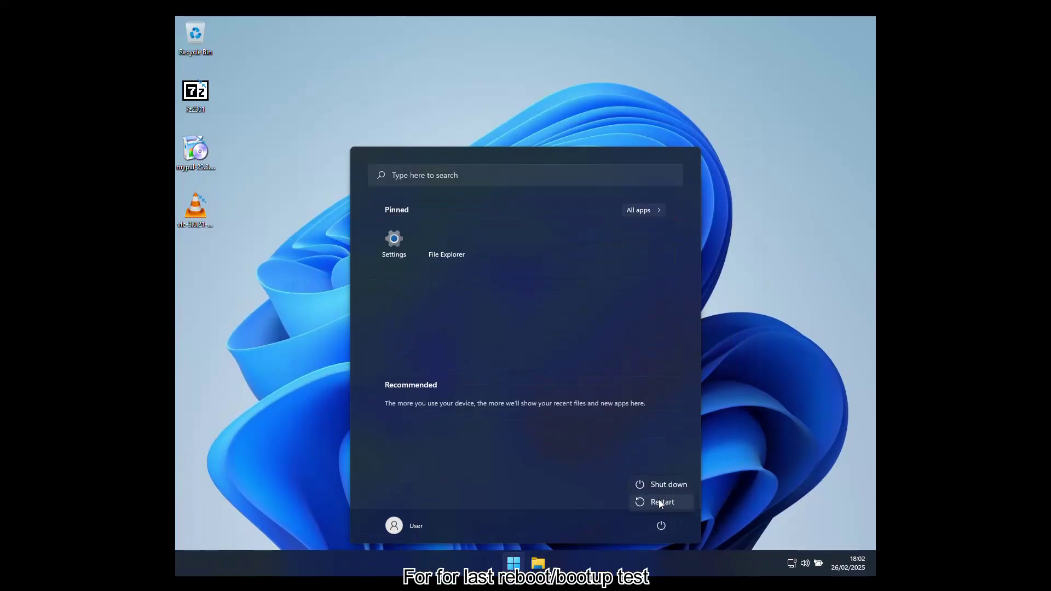
pyautogui.click(660, 501)
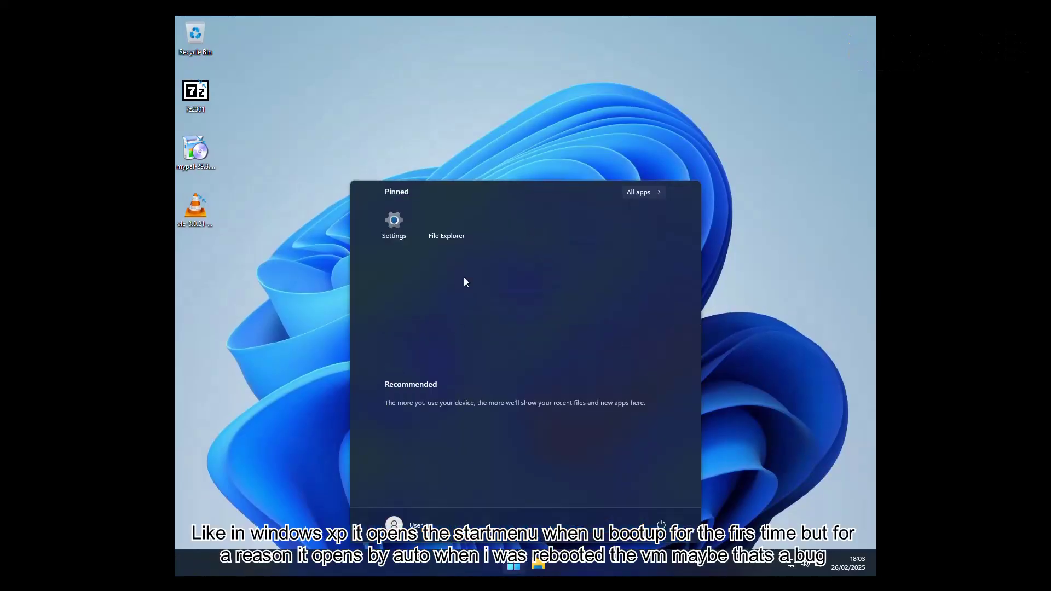
pyautogui.click(506, 565)
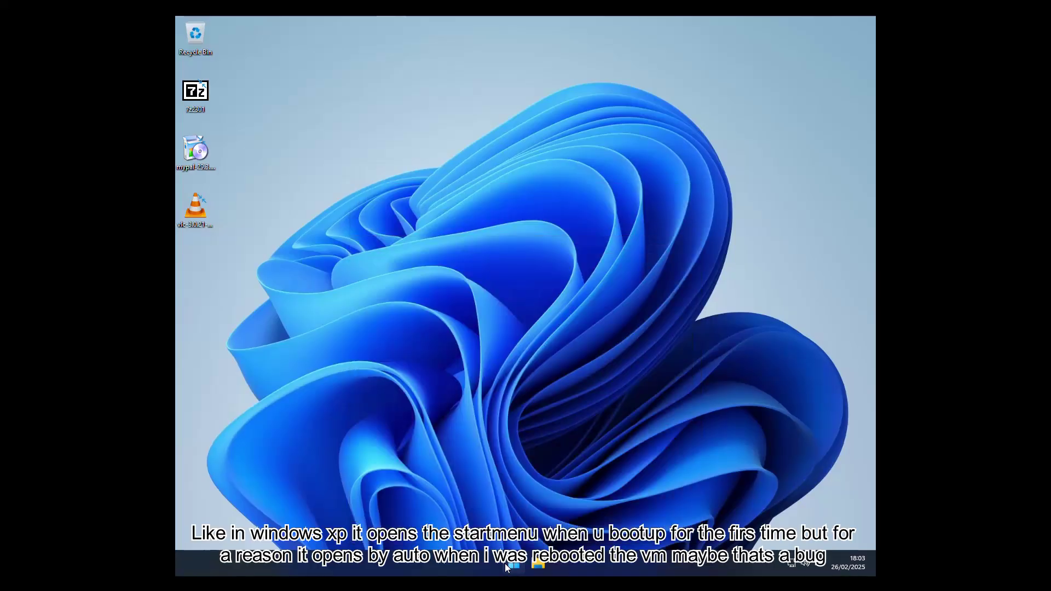
pyautogui.click(506, 564)
pyautogui.click(505, 564)
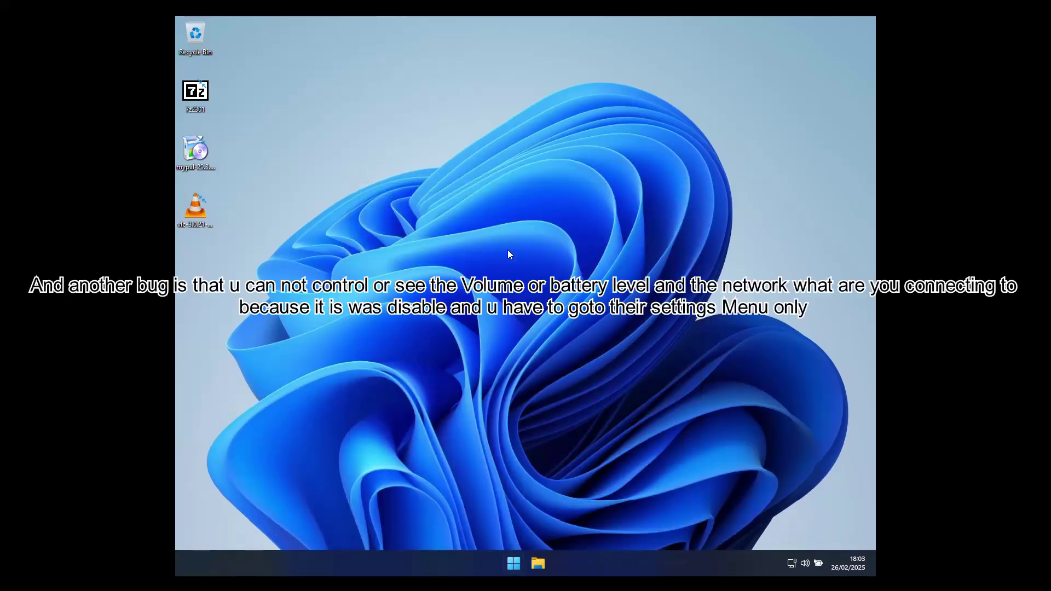
# Refresh the desktop, try to open the network and volume quick settings, and dismiss the error message.
pyautogui.rightClick(521, 213)
pyautogui.click(557, 256)
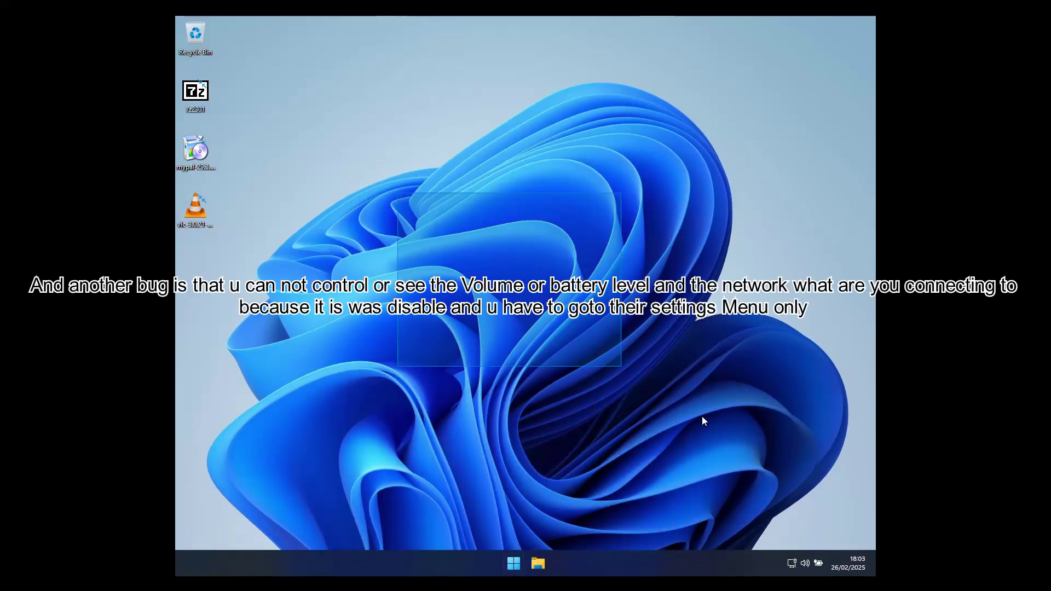
pyautogui.click(795, 566)
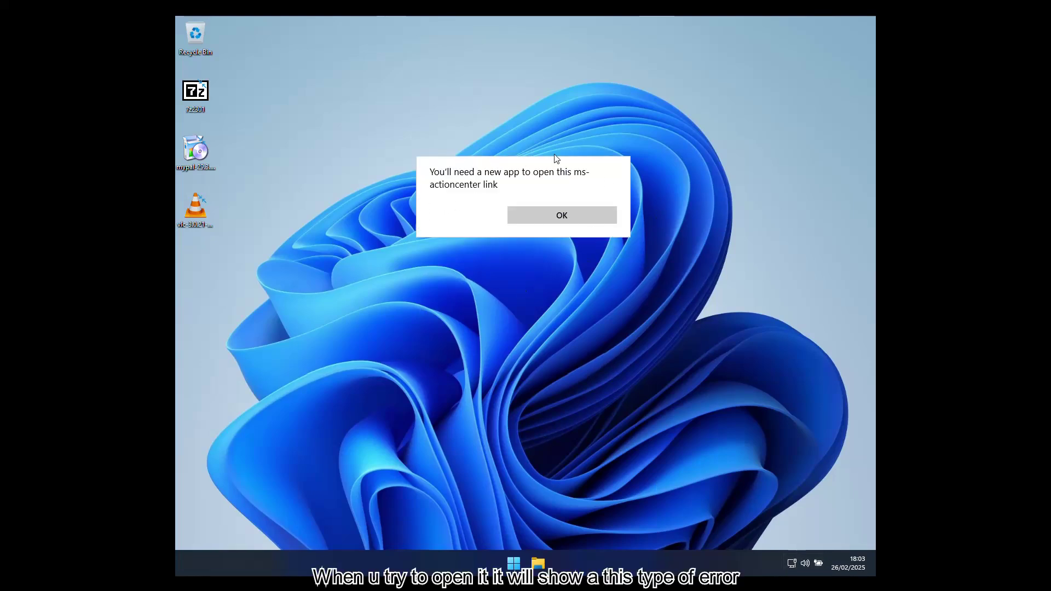
pyautogui.press('Return')
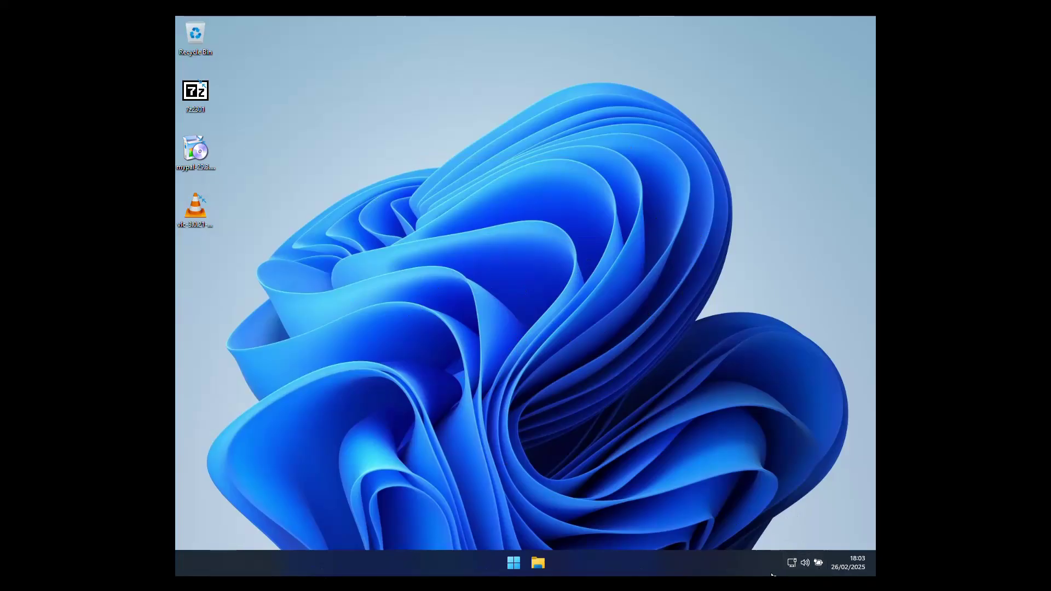
# Open Settings through the desktop's Personalise option, move its window higher, and go to System > Sound.
pyautogui.rightClick(529, 263)
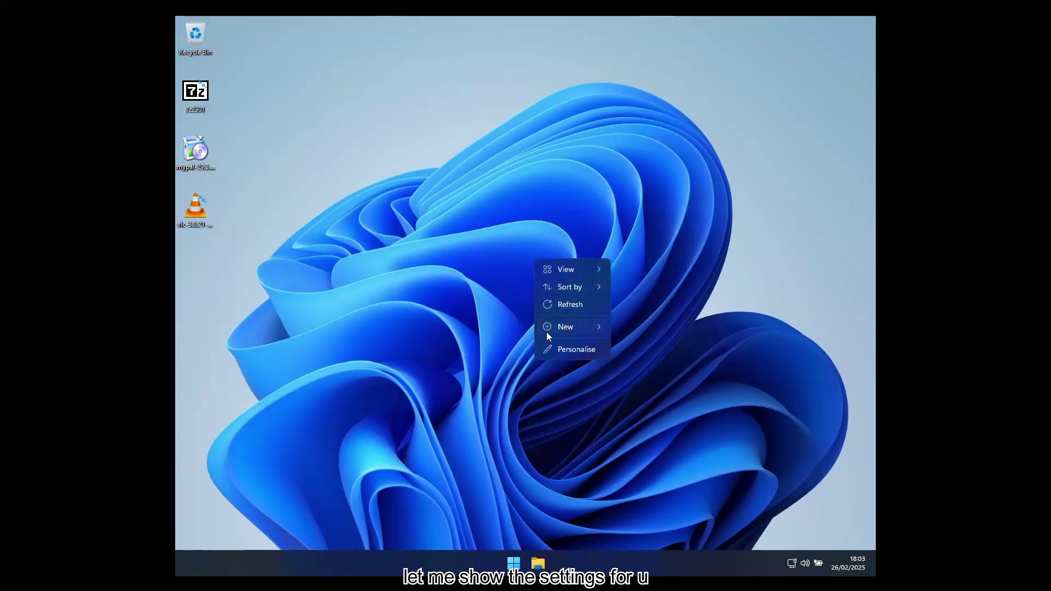
pyautogui.click(550, 346)
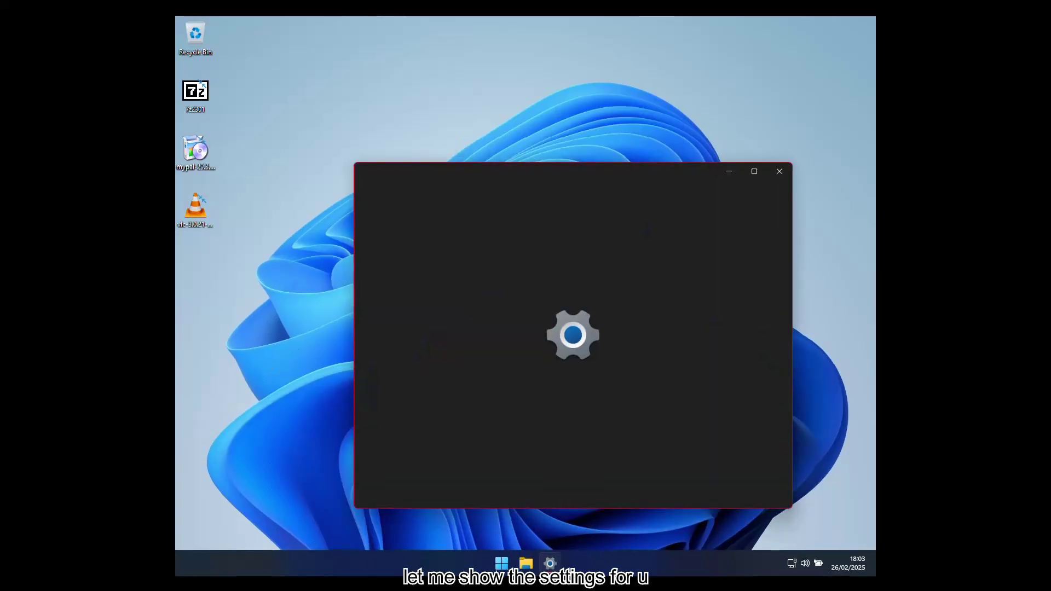
pyautogui.moveTo(447, 181); pyautogui.dragTo(406, 121)
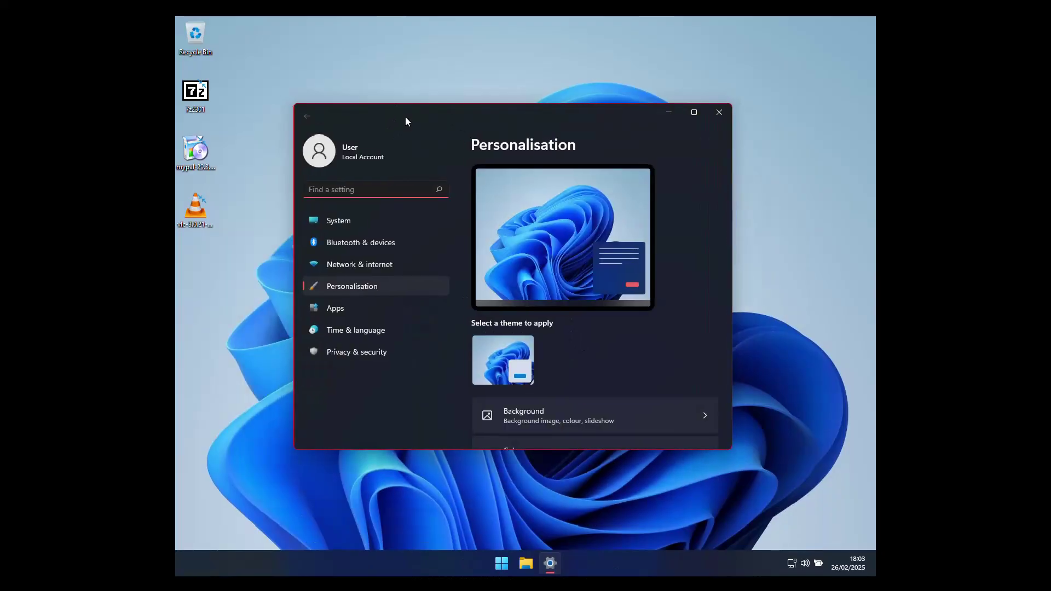
pyautogui.click(348, 219)
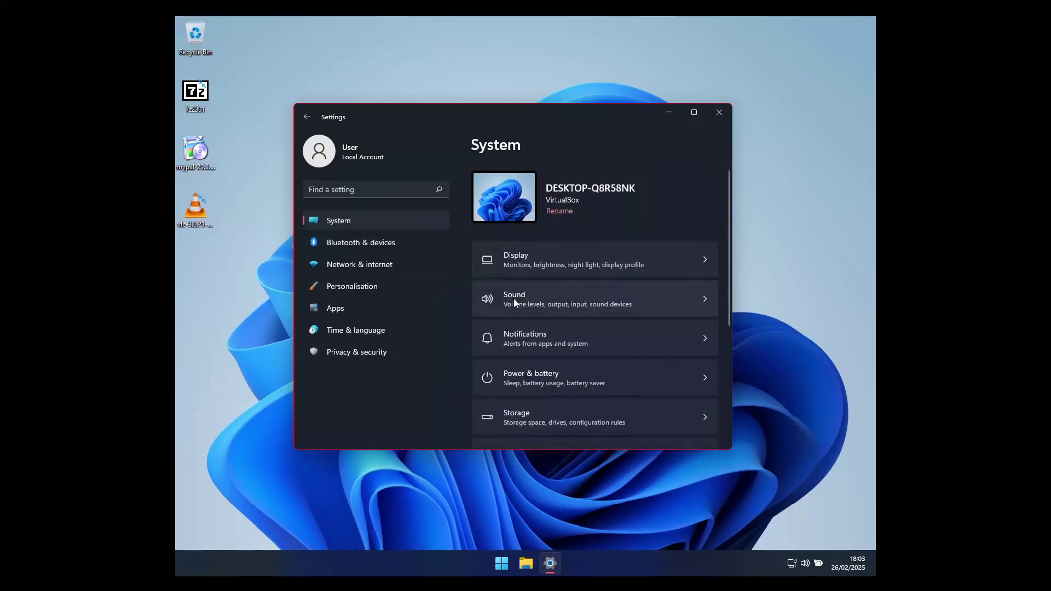
pyautogui.click(549, 308)
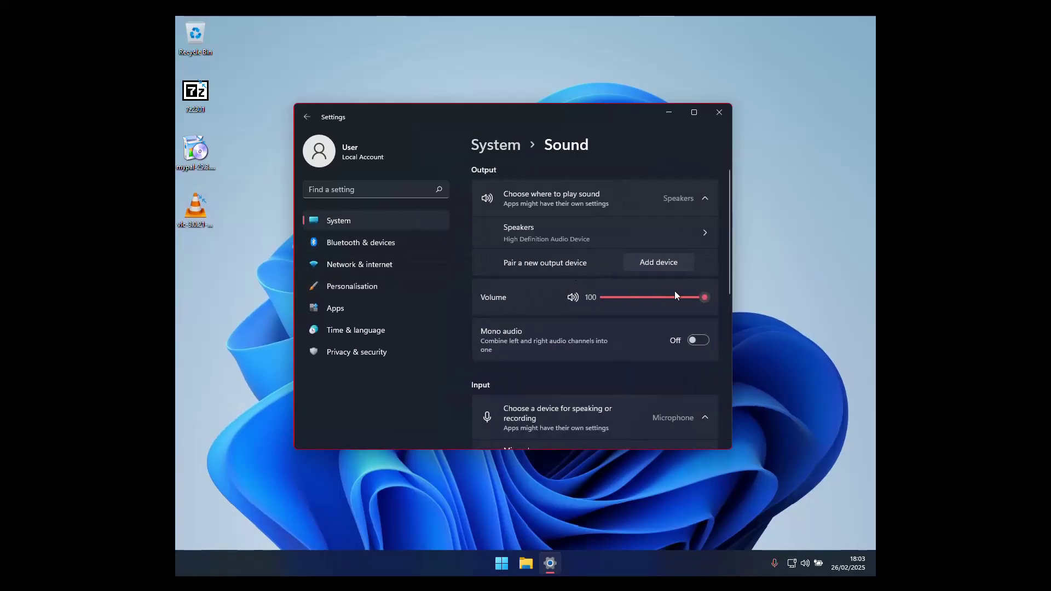
# Test the output volume control by lowering the volume to 98 and restoring it to 100.
pyautogui.moveTo(703, 298); pyautogui.dragTo(782, 352)
pyautogui.press('XF86AudioLowerVolume')
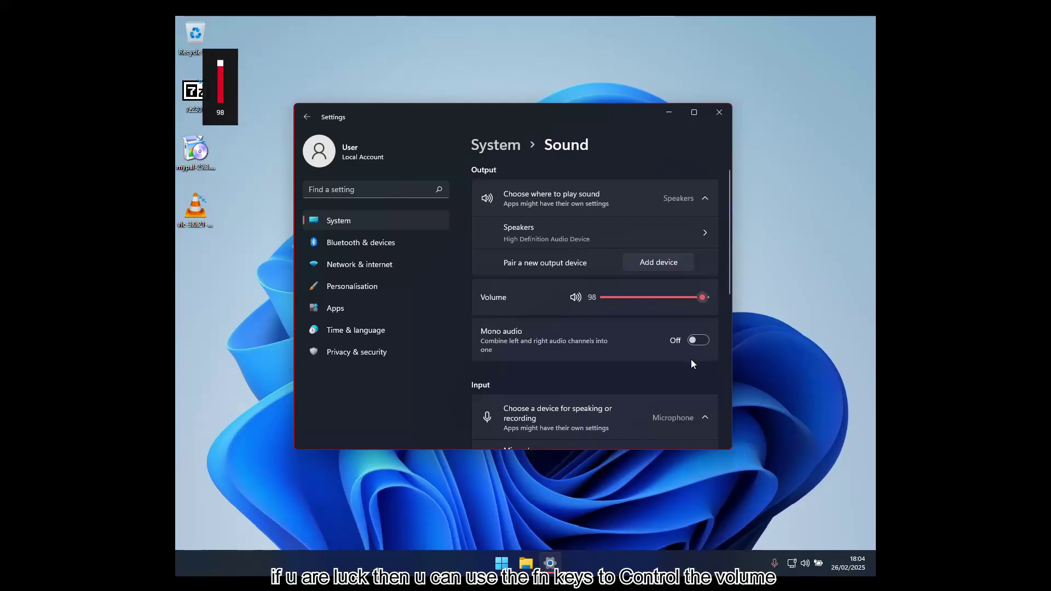
pyautogui.press('XF86AudioRaiseVolume')
pyautogui.scroll(-3, 598, 327)
pyautogui.scroll(3, 592, 297)
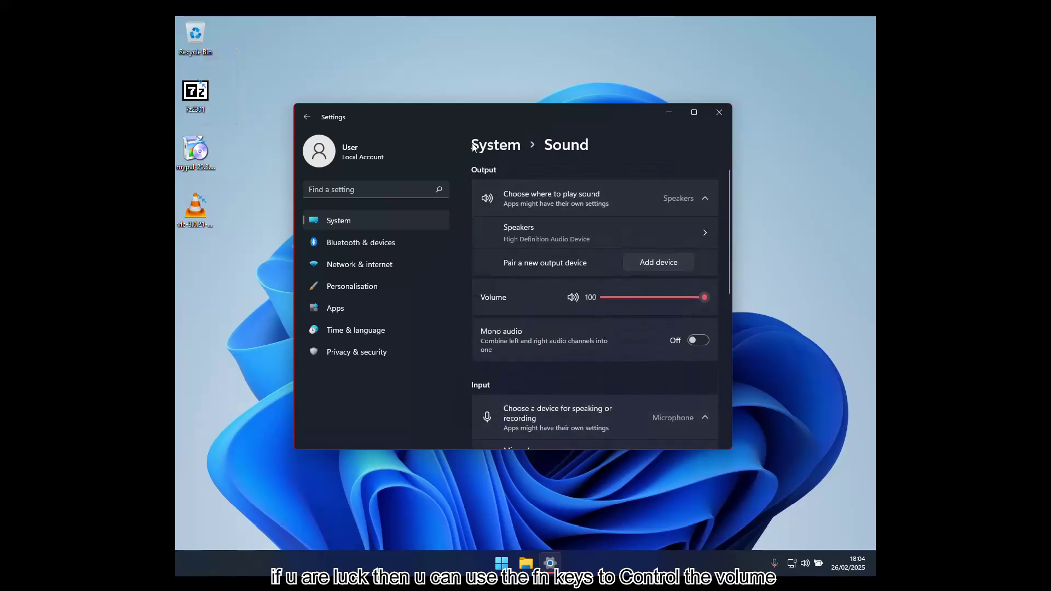
# Check the wallpaper preview on the System page and the battery information under Power & battery, and return to System.
pyautogui.click(501, 143)
pyautogui.scroll(-1, 574, 271)
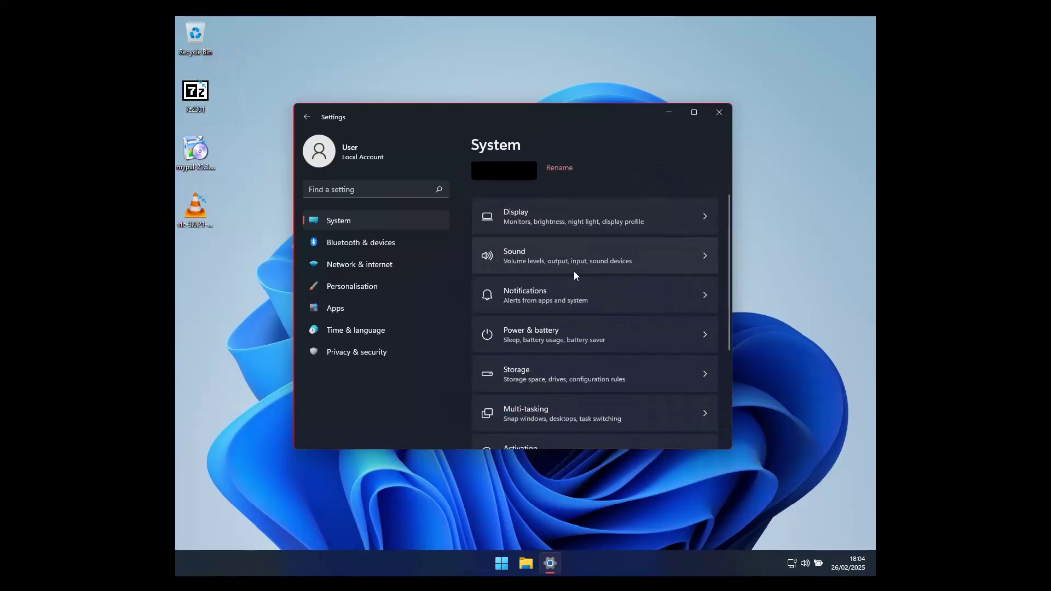
pyautogui.scroll(1, 542, 241)
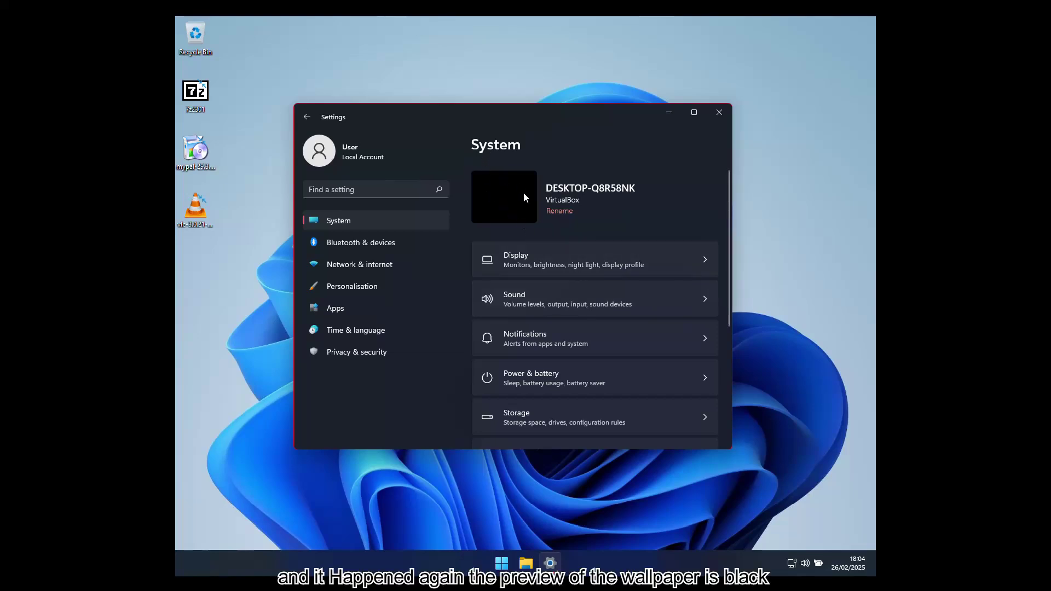
pyautogui.scroll(-3, 598, 346)
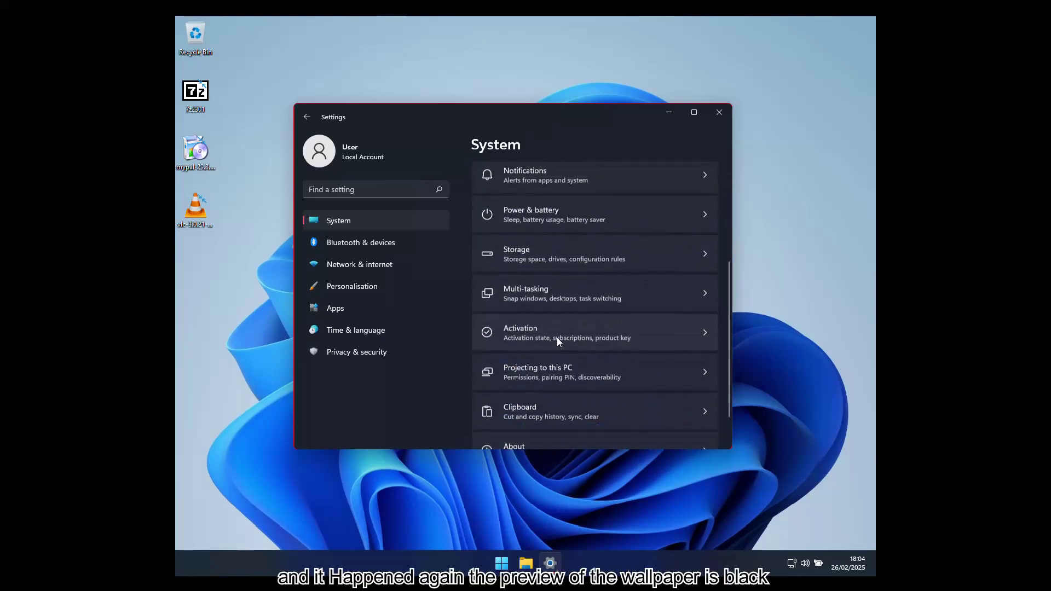
pyautogui.scroll(2, 572, 273)
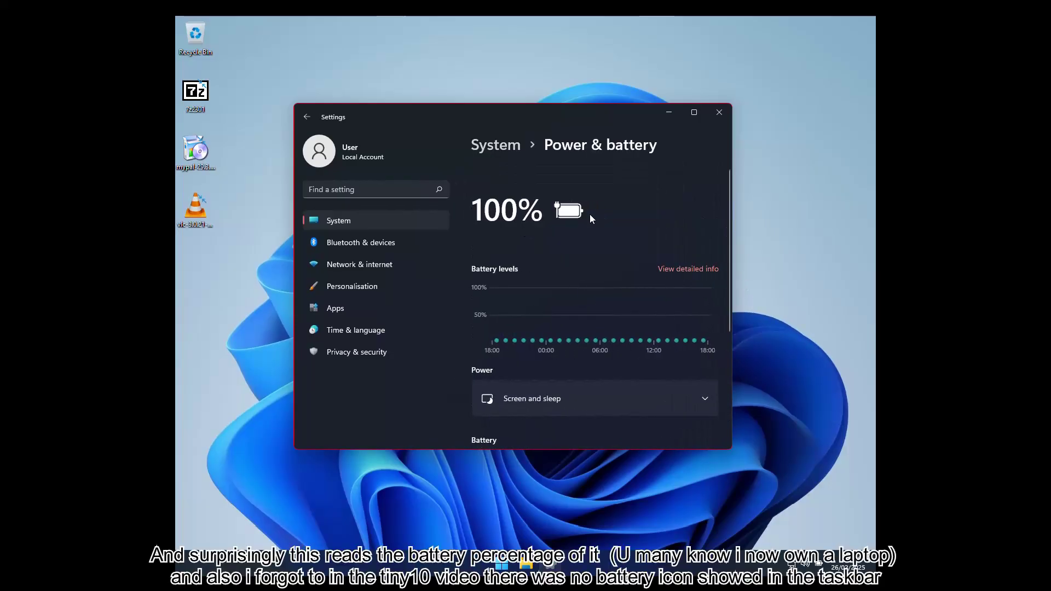
pyautogui.scroll(-3, 536, 236)
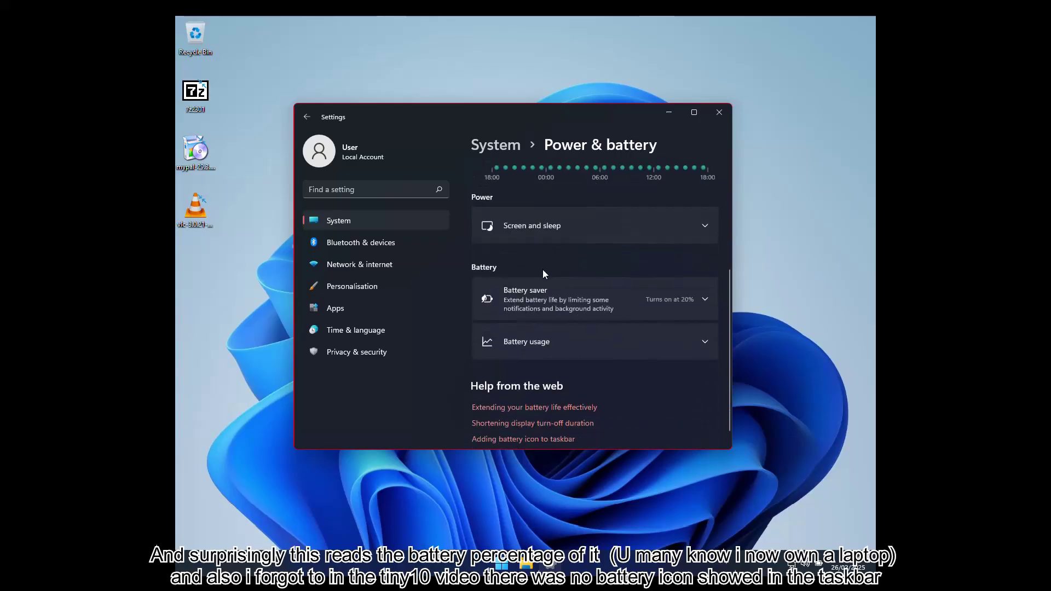
pyautogui.scroll(3, 548, 260)
pyautogui.click(504, 143)
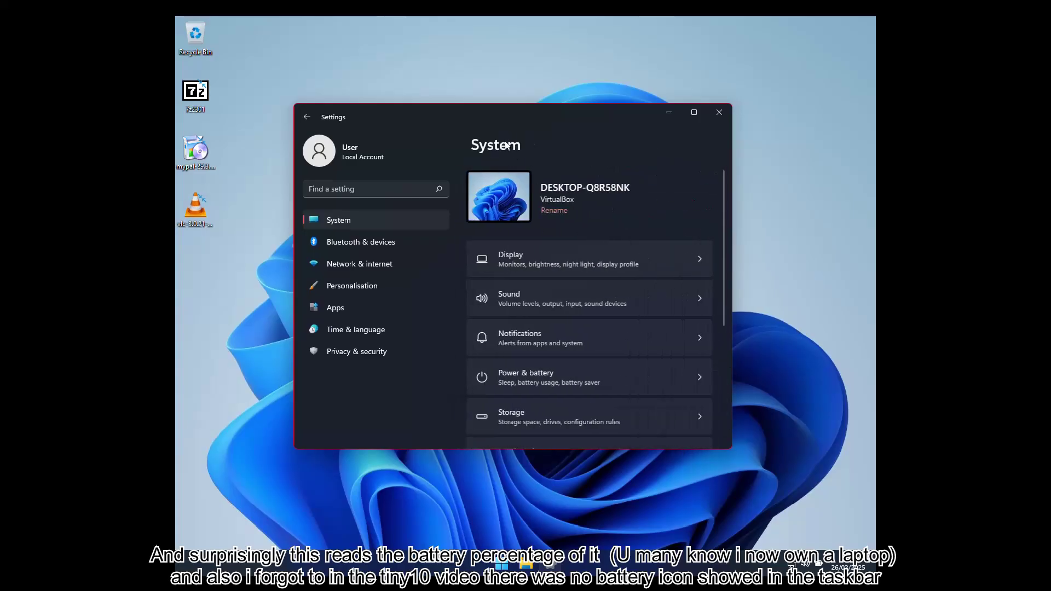
# Look through the System page and the Ethernet details under Network & internet, and close Settings.
pyautogui.scroll(-1, 580, 213)
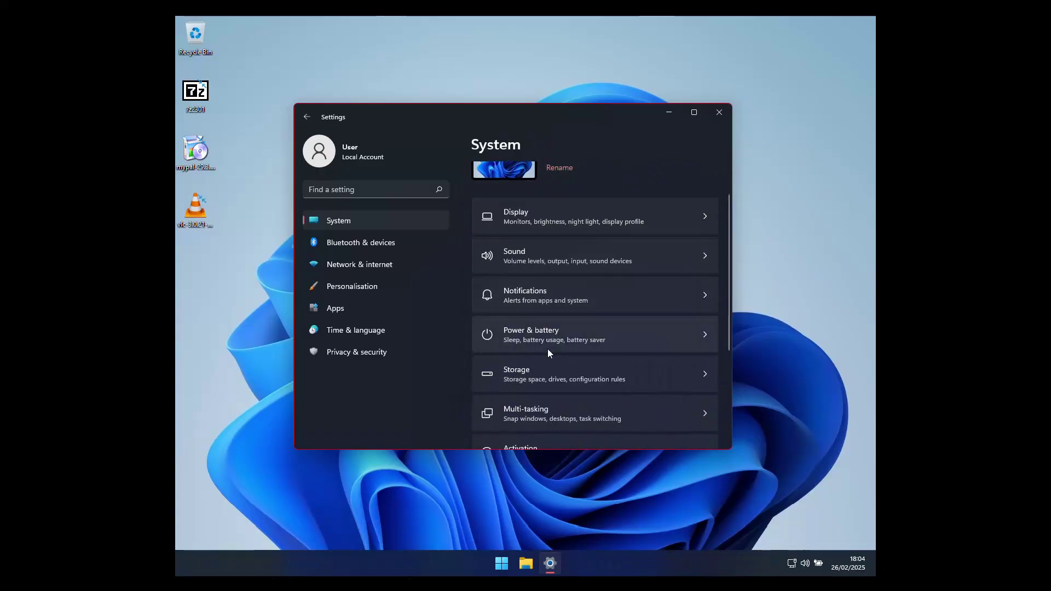
pyautogui.scroll(-2, 542, 367)
pyautogui.scroll(-2, 584, 383)
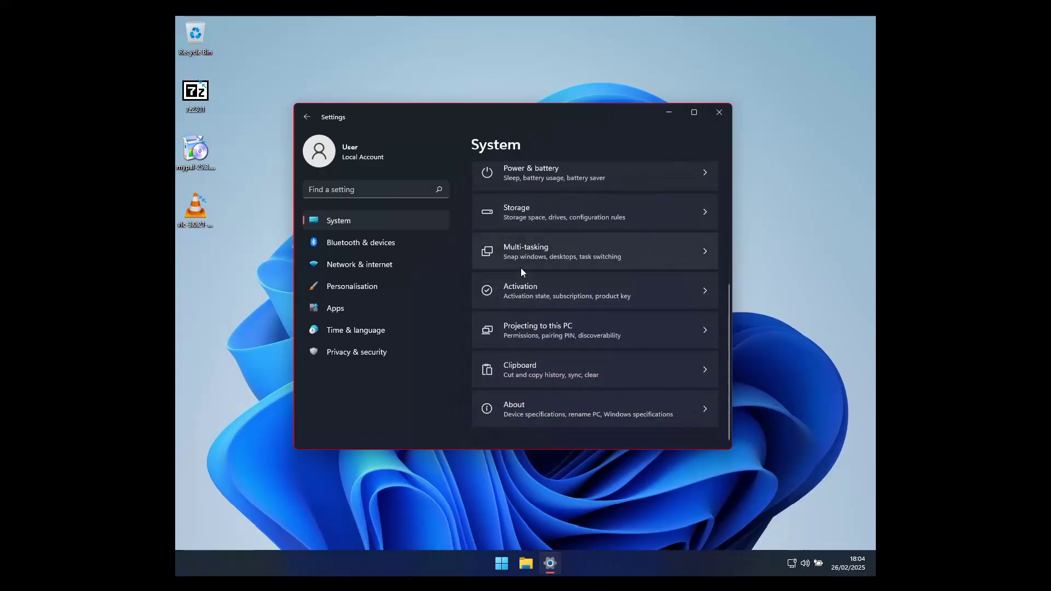
pyautogui.scroll(2, 520, 268)
pyautogui.scroll(3, 520, 268)
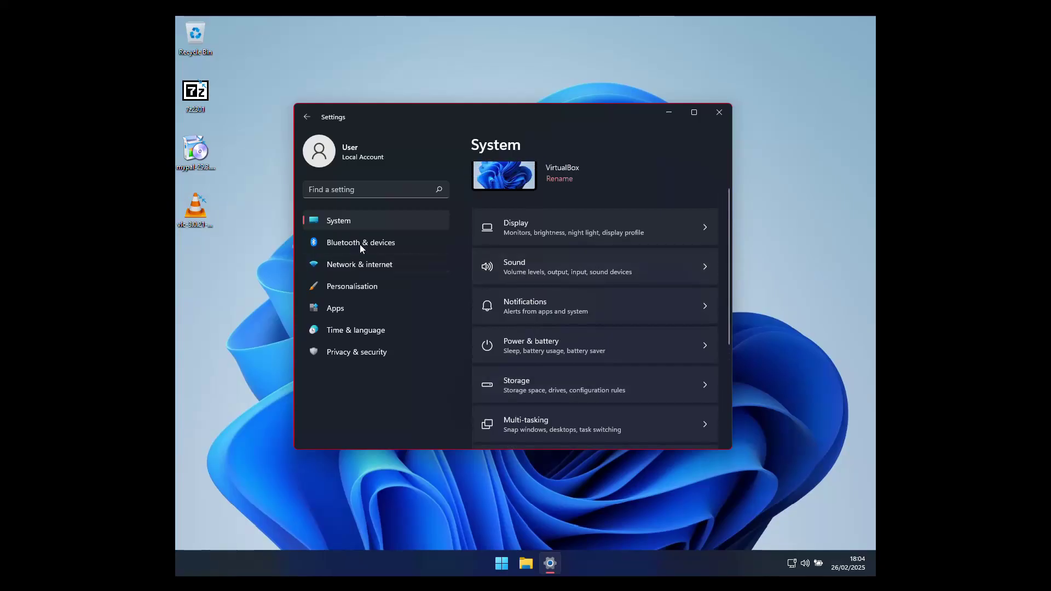
pyautogui.click(365, 268)
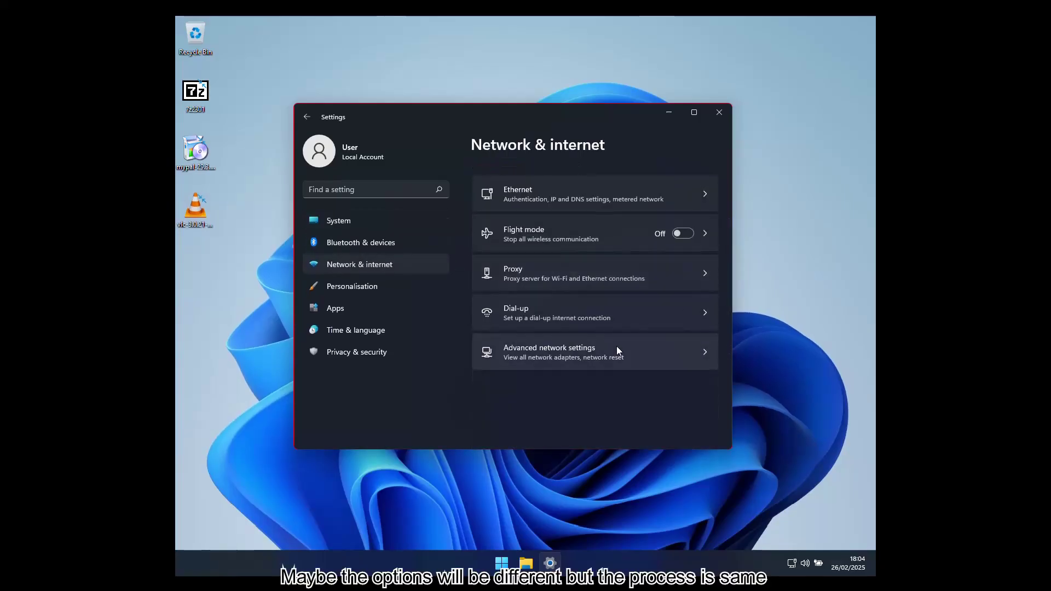
pyautogui.click(619, 178)
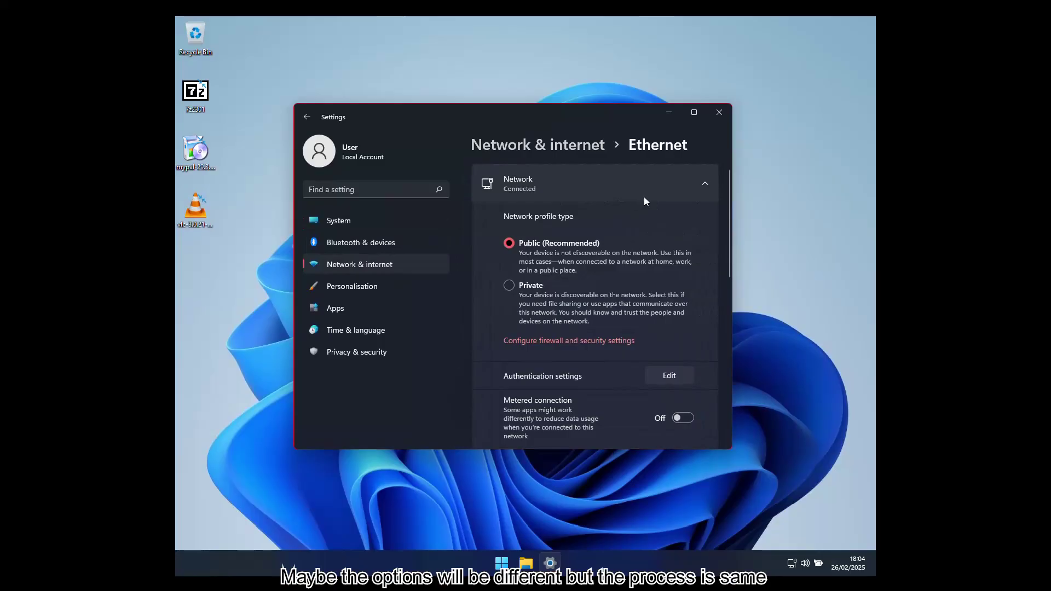
pyautogui.scroll(-4, 503, 324)
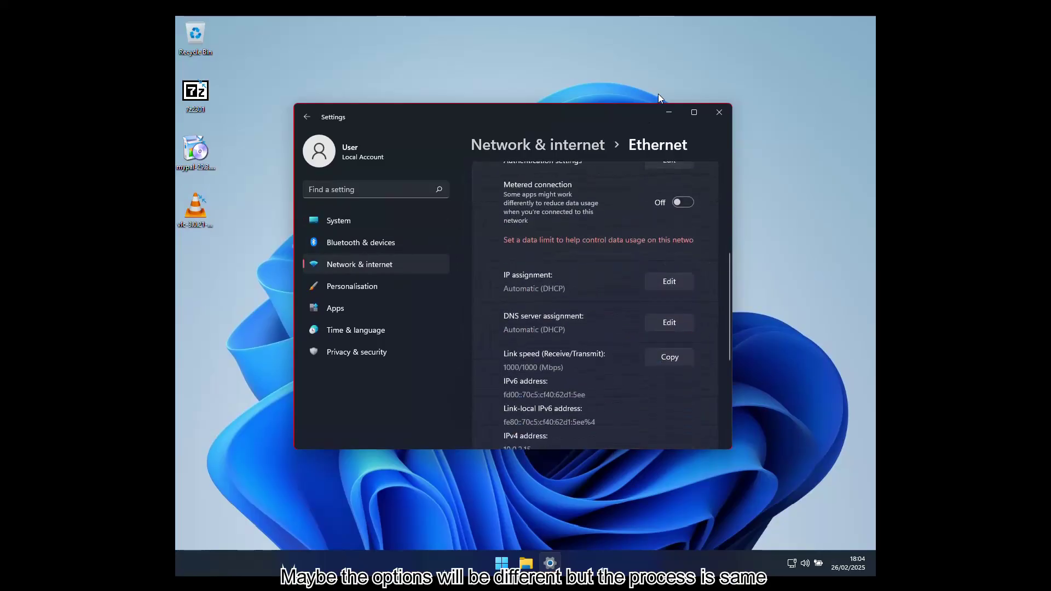
pyautogui.click(718, 112)
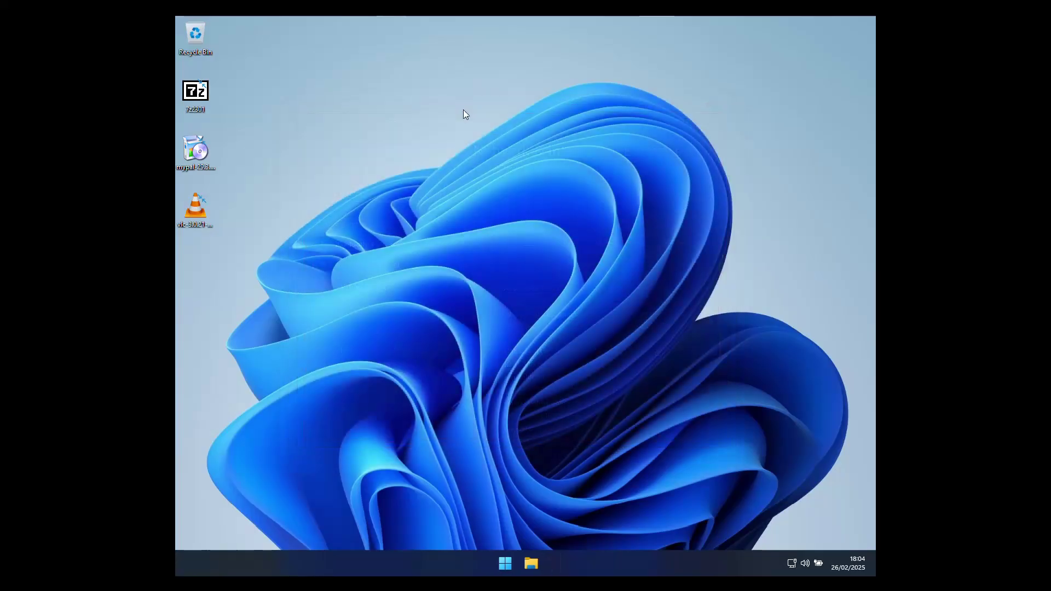
# Refresh the desktop and check which new item types its context menu offers.
pyautogui.rightClick(677, 240)
pyautogui.click(727, 288)
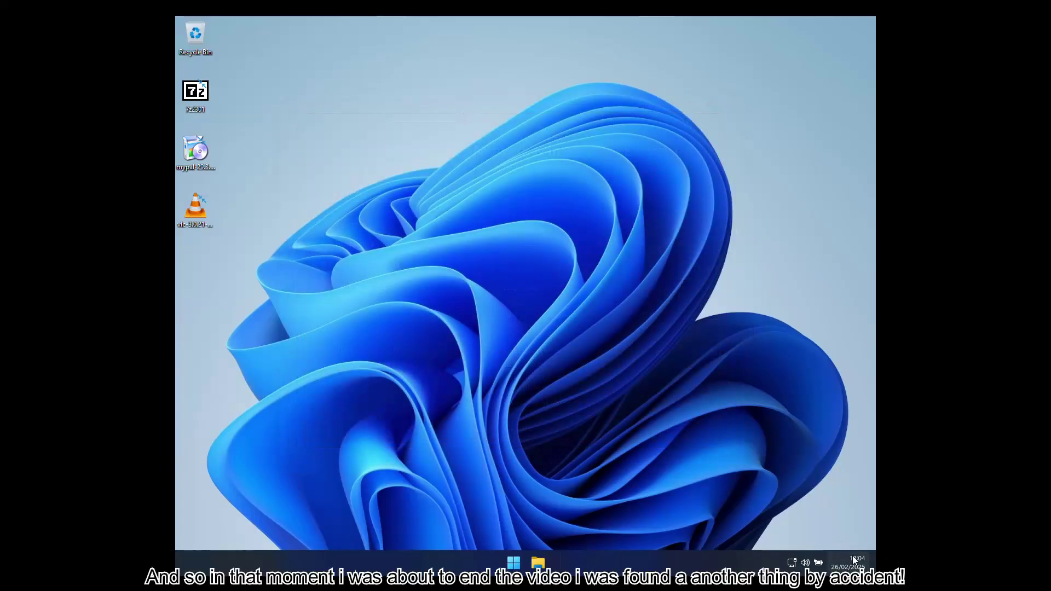
pyautogui.rightClick(393, 145)
pyautogui.moveTo(450, 212)
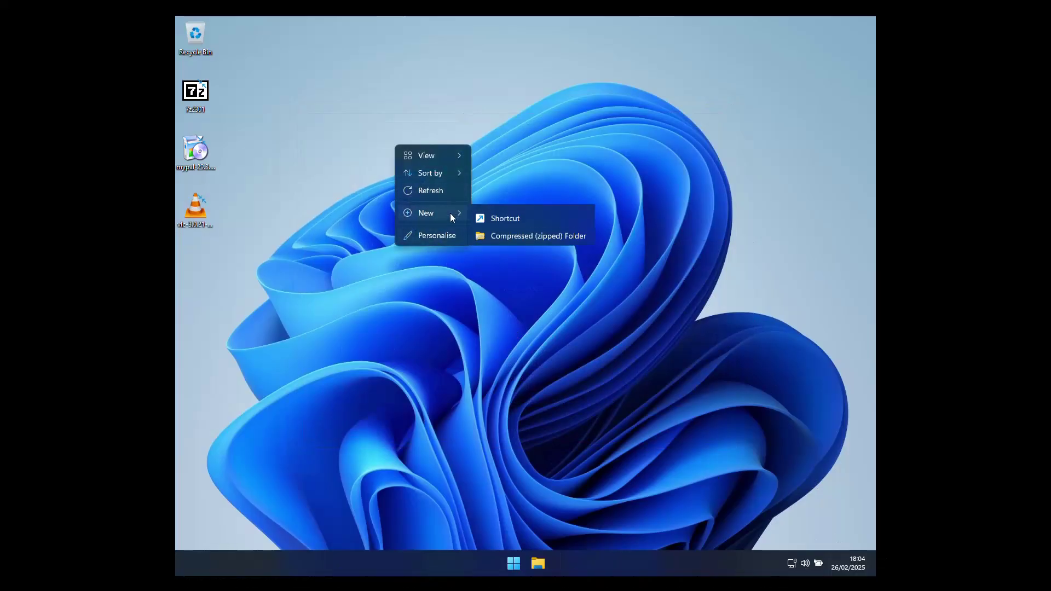
# Move the 7z2301, mypal and vlc installer icons together to the desktop's right edge and refresh the desktop.
pyautogui.moveTo(340, 114); pyautogui.dragTo(441, 179)
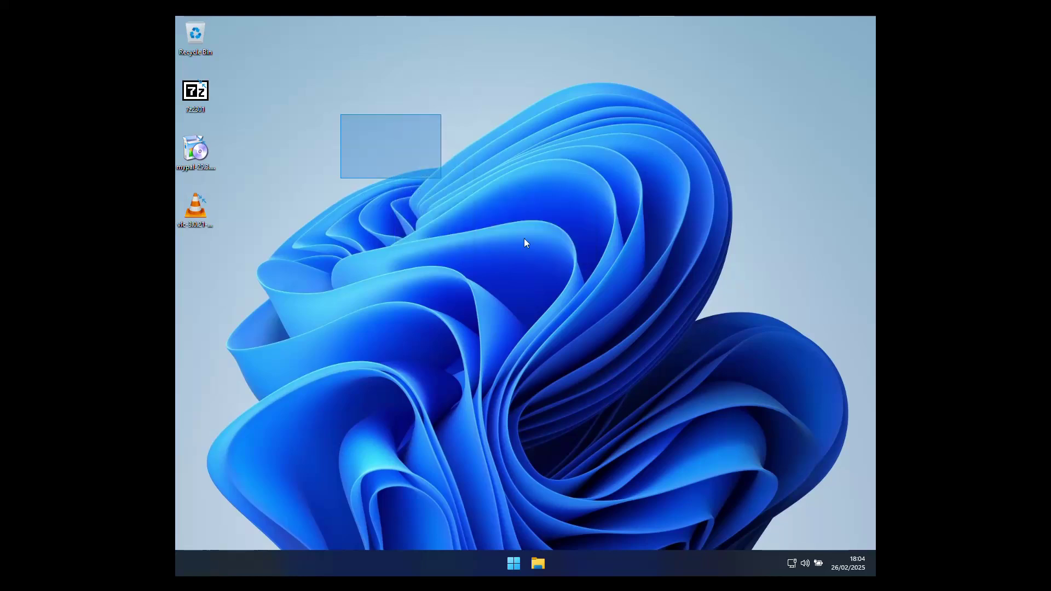
pyautogui.moveTo(387, 272); pyautogui.dragTo(843, 58)
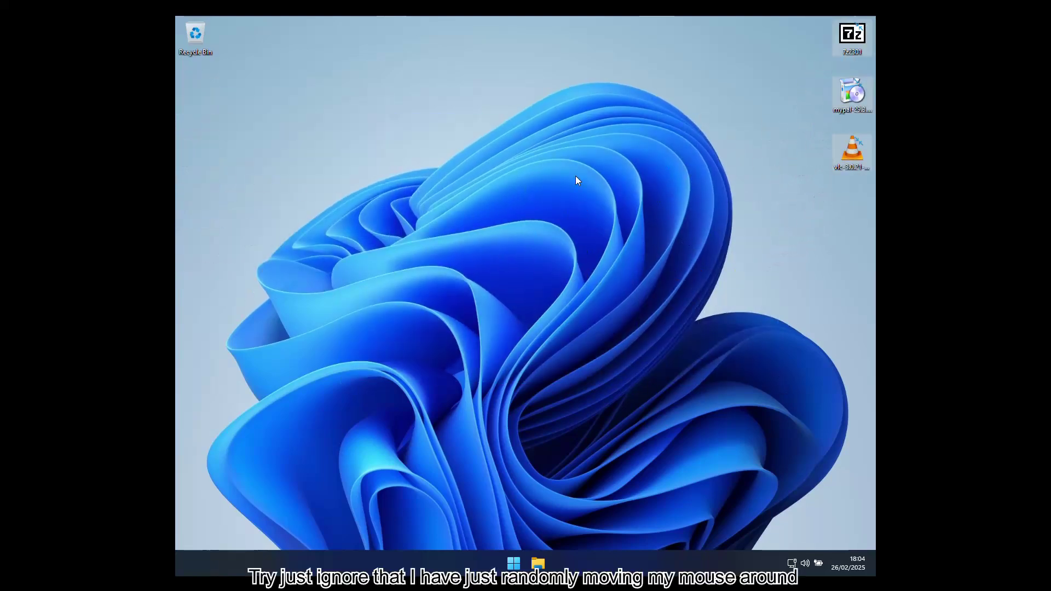
pyautogui.rightClick(578, 176)
pyautogui.click(582, 223)
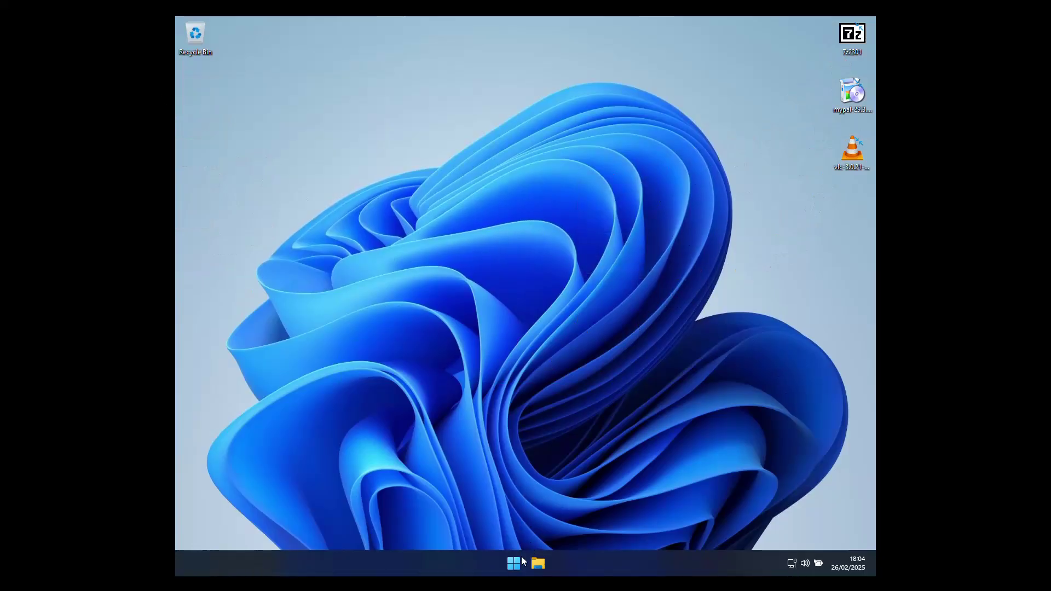
# Open the About page under System in Settings and move the window toward the desktop's upper-left area.
pyautogui.press('super')
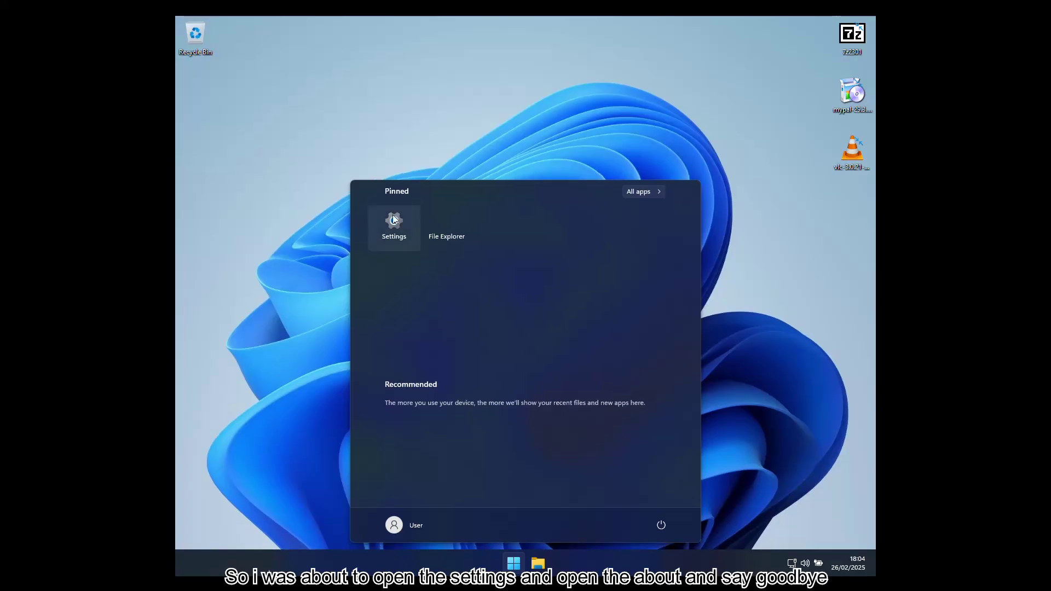
pyautogui.click(378, 222)
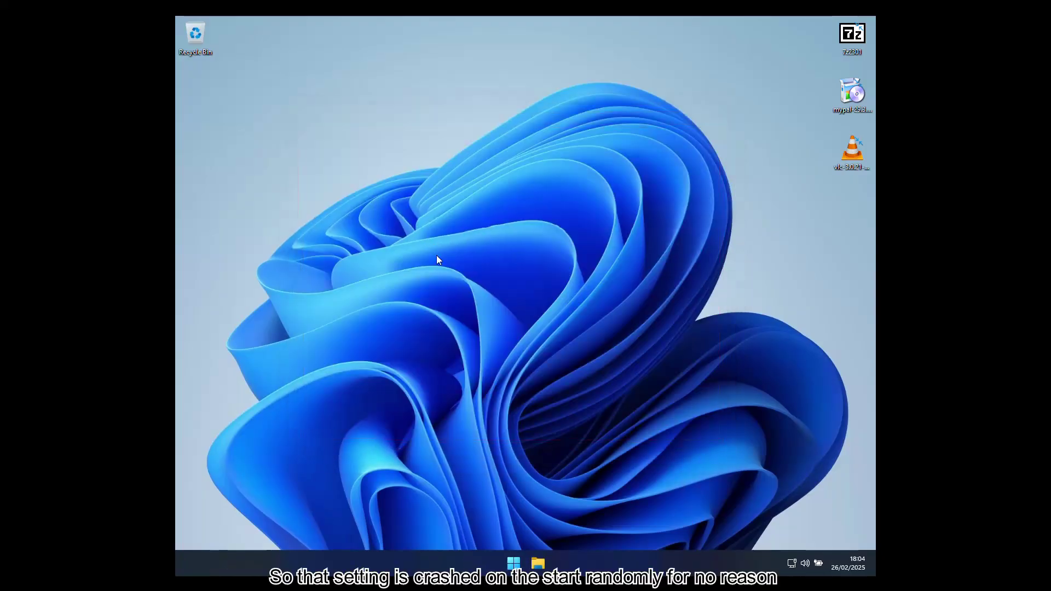
pyautogui.click(514, 561)
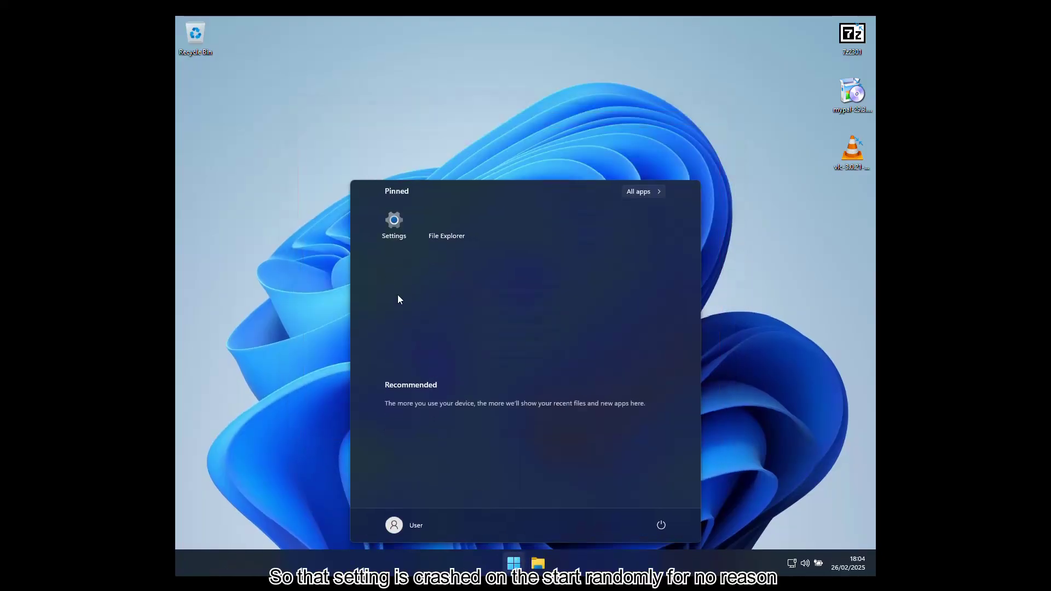
pyautogui.click(390, 223)
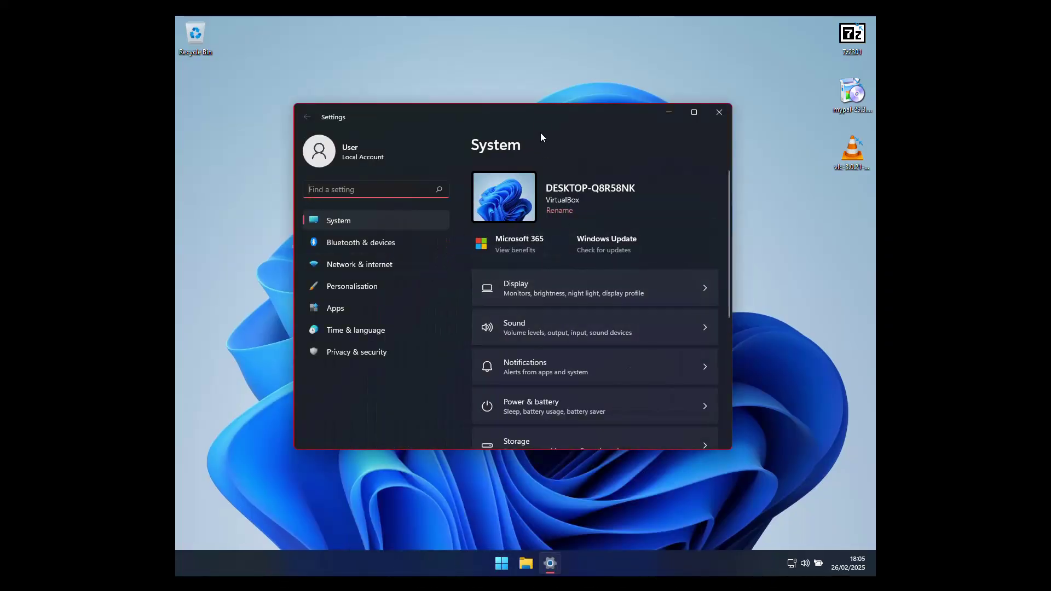
pyautogui.scroll(-3, 546, 247)
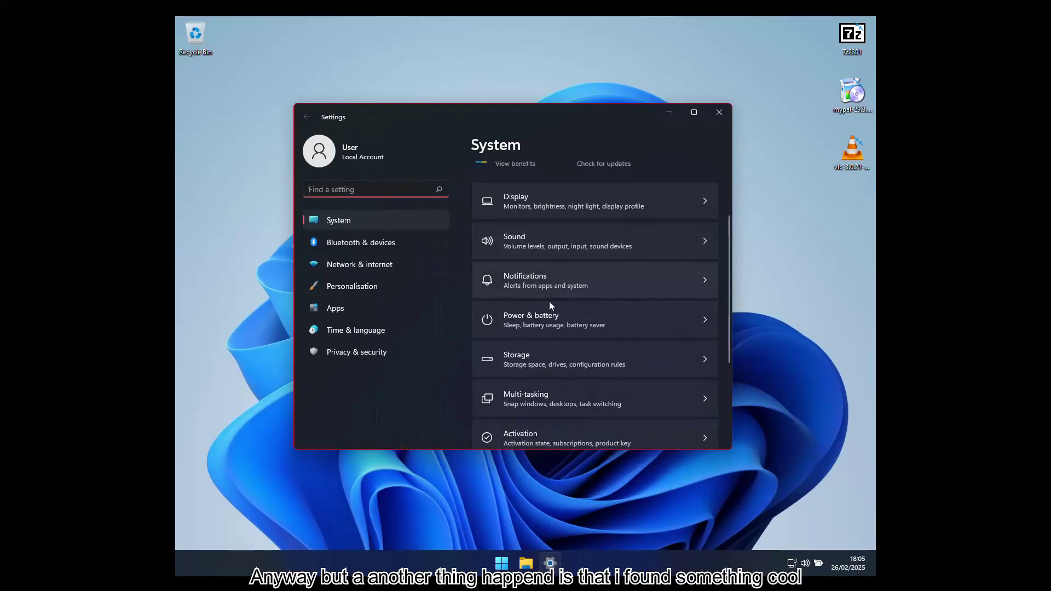
pyautogui.scroll(-5, 535, 375)
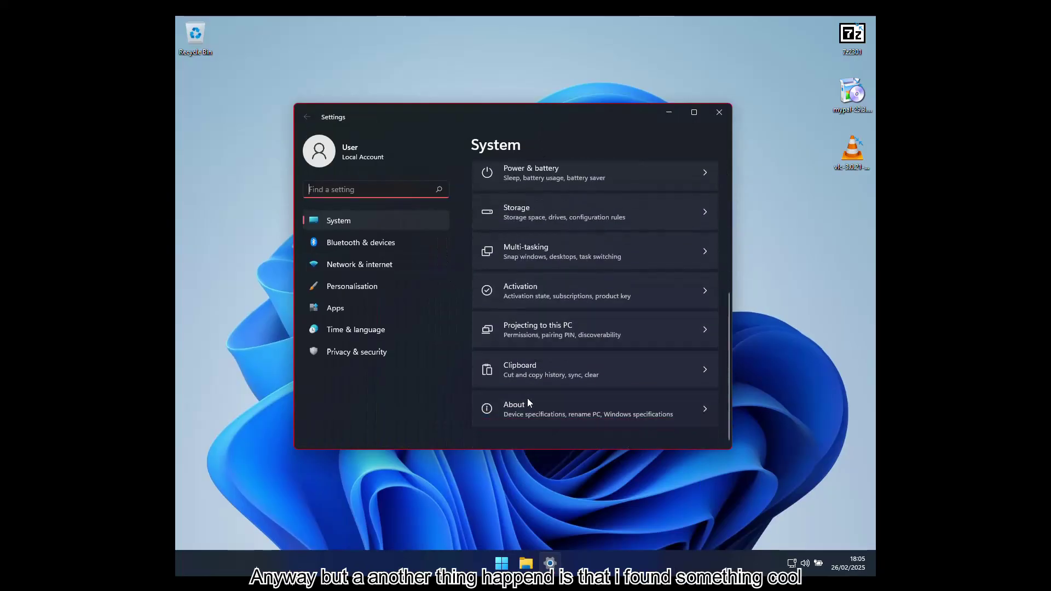
pyautogui.click(528, 400)
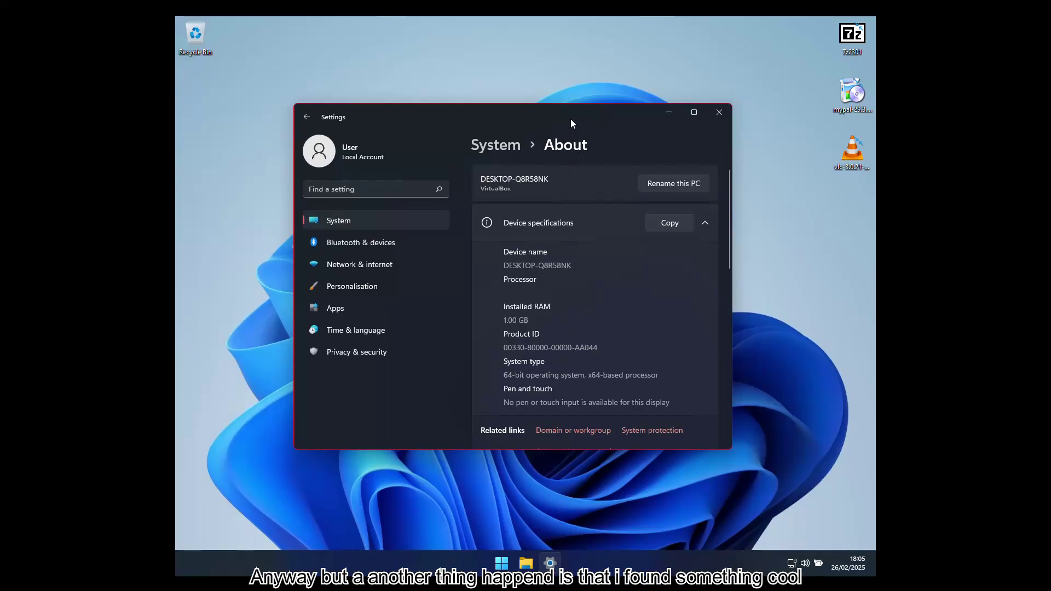
pyautogui.moveTo(571, 123); pyautogui.dragTo(500, 62)
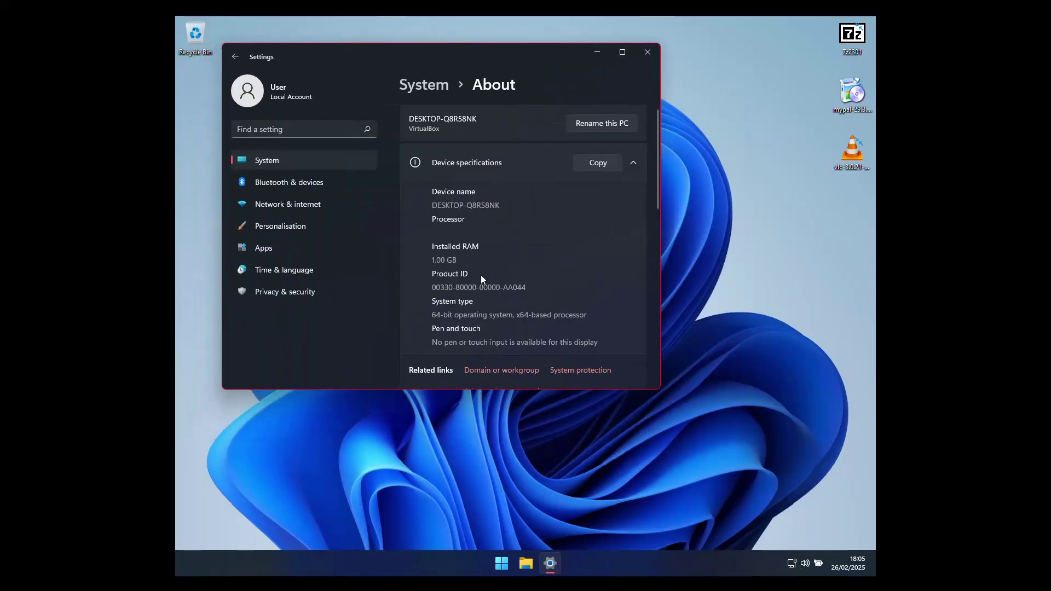
# Open the About Windows version dialog with the Run command and place it in the desktop's lower-right corner.
pyautogui.click(507, 555)
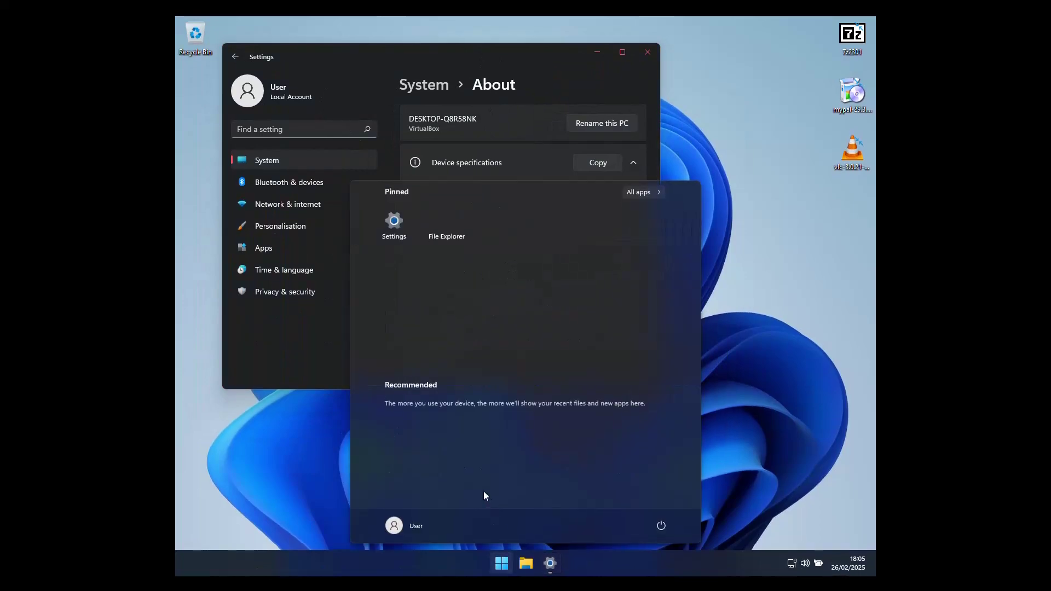
pyautogui.press('super+r')
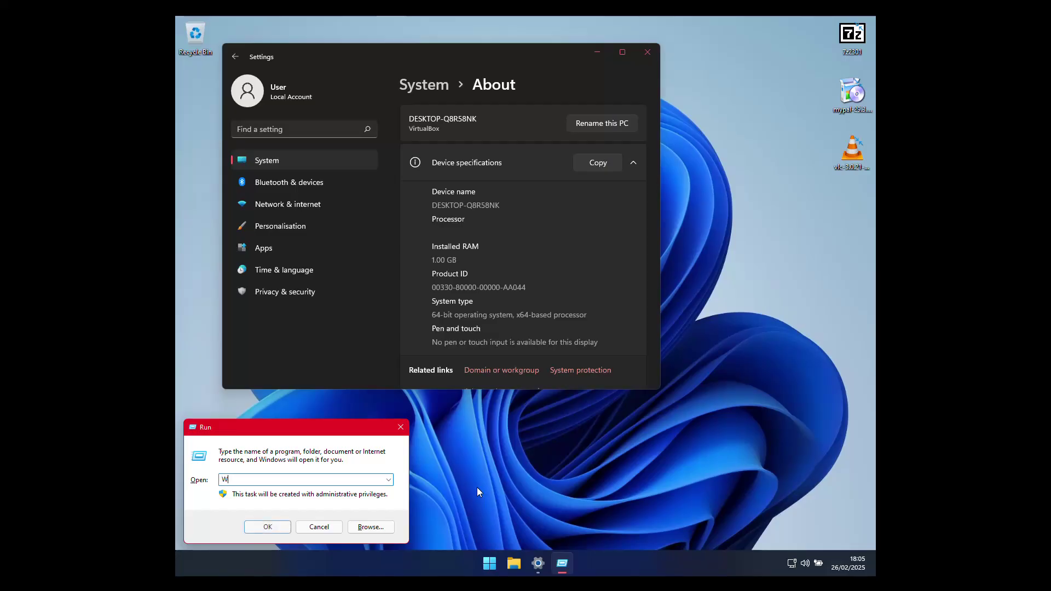
pyautogui.press('Return')
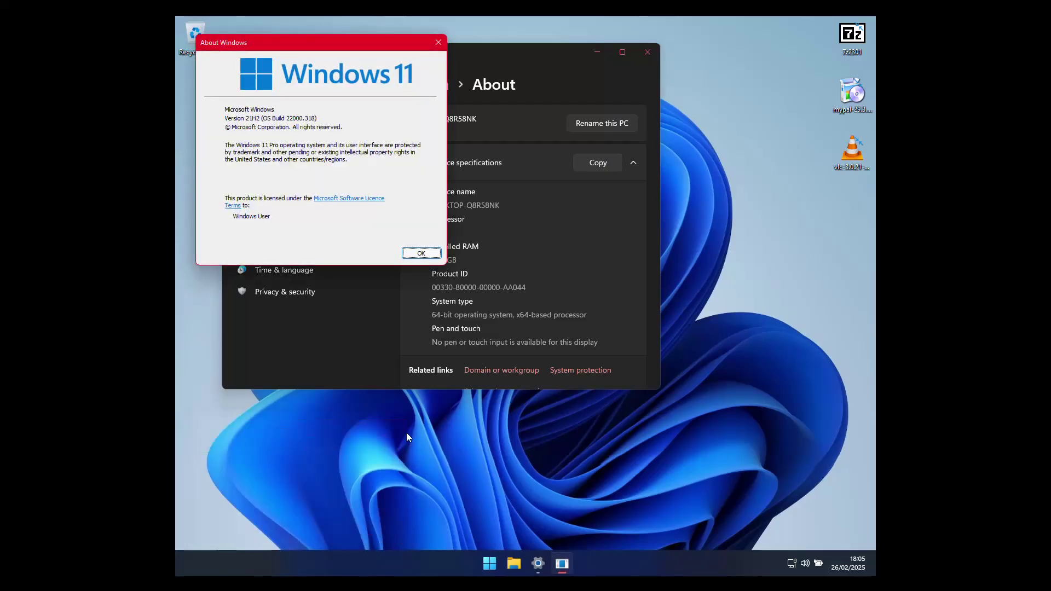
pyautogui.moveTo(304, 49); pyautogui.dragTo(722, 323)
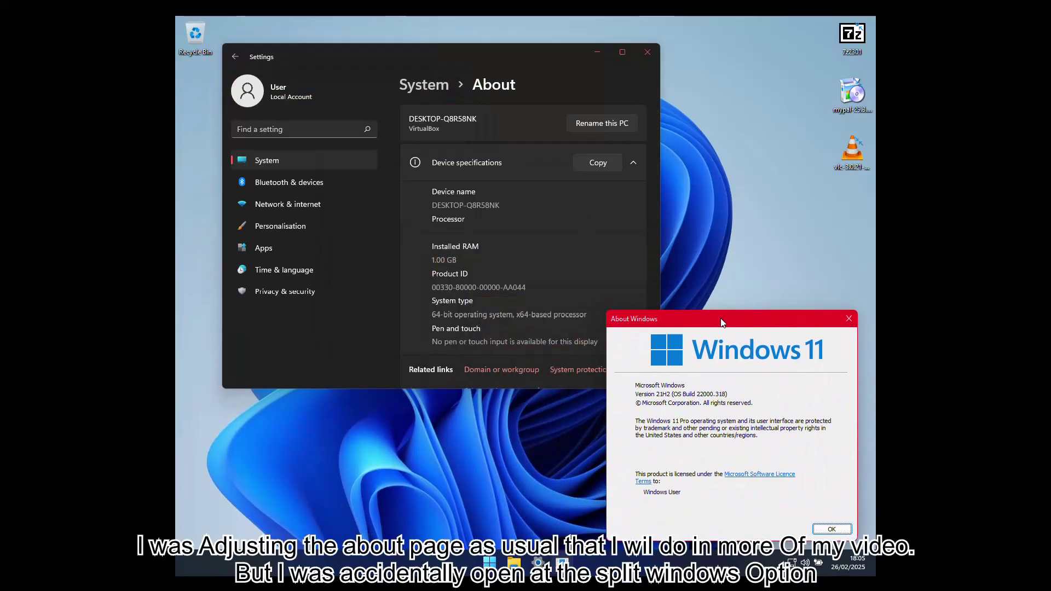
# Open File Explorer at This PC and place its window in the desktop's lower-left corner, beside About Windows.
pyautogui.press('super+e')
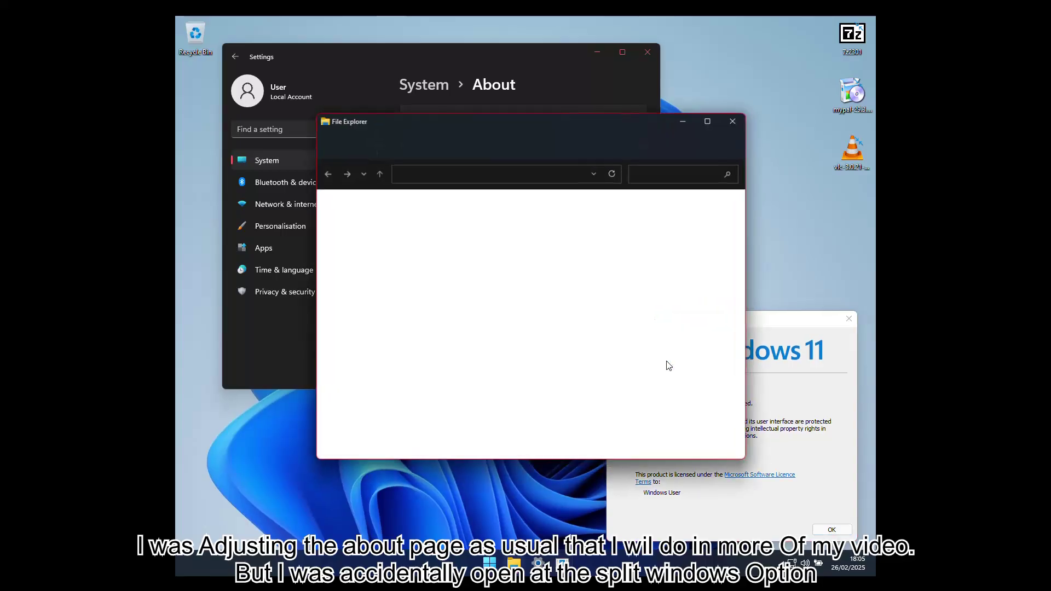
pyautogui.moveTo(448, 123); pyautogui.dragTo(300, 339)
pyautogui.click(230, 543)
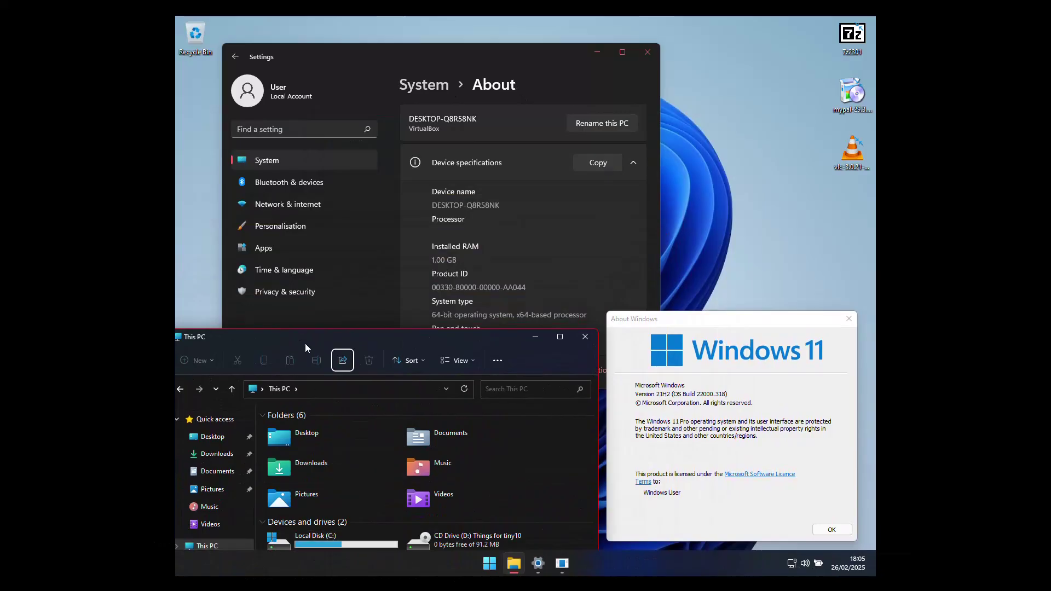
pyautogui.moveTo(304, 344); pyautogui.dragTo(313, 334)
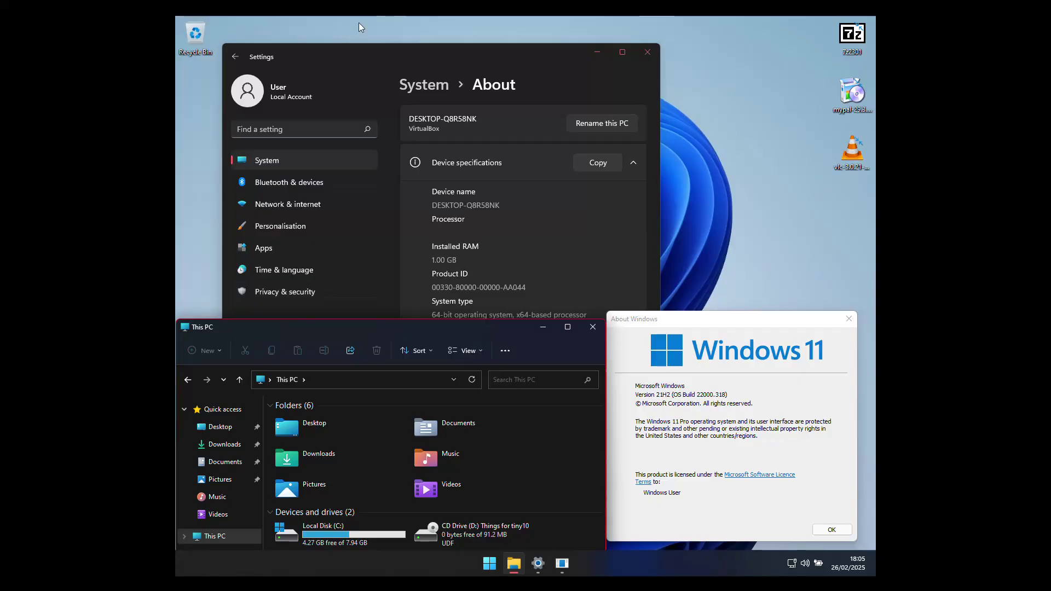
# Move the Settings window into the desktop's upper-left corner above This PC, switching focus between the two windows.
pyautogui.click(356, 47)
pyautogui.moveTo(352, 35); pyautogui.dragTo(313, 25)
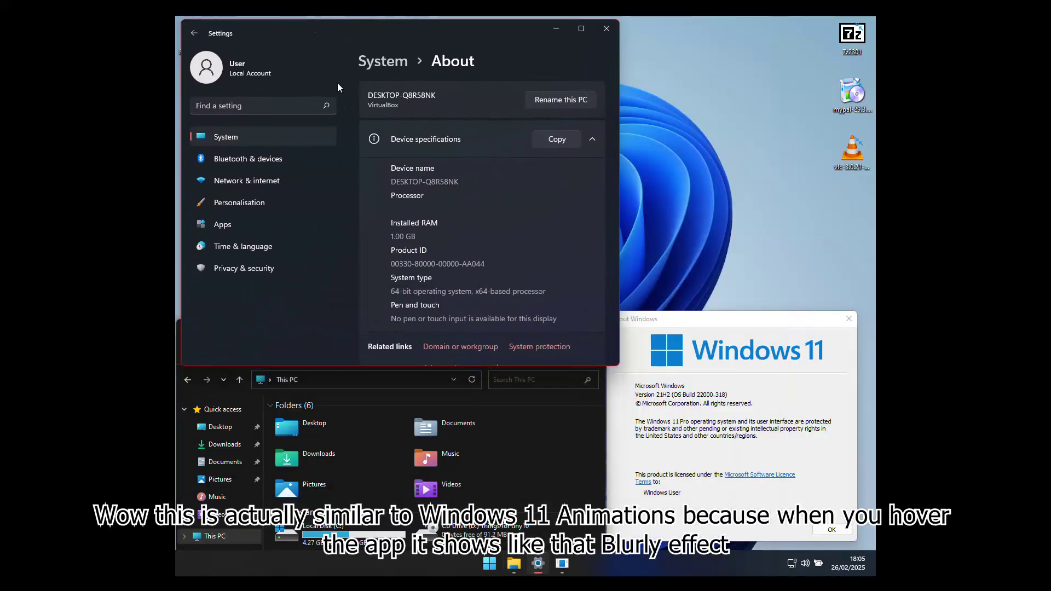
pyautogui.click(356, 525)
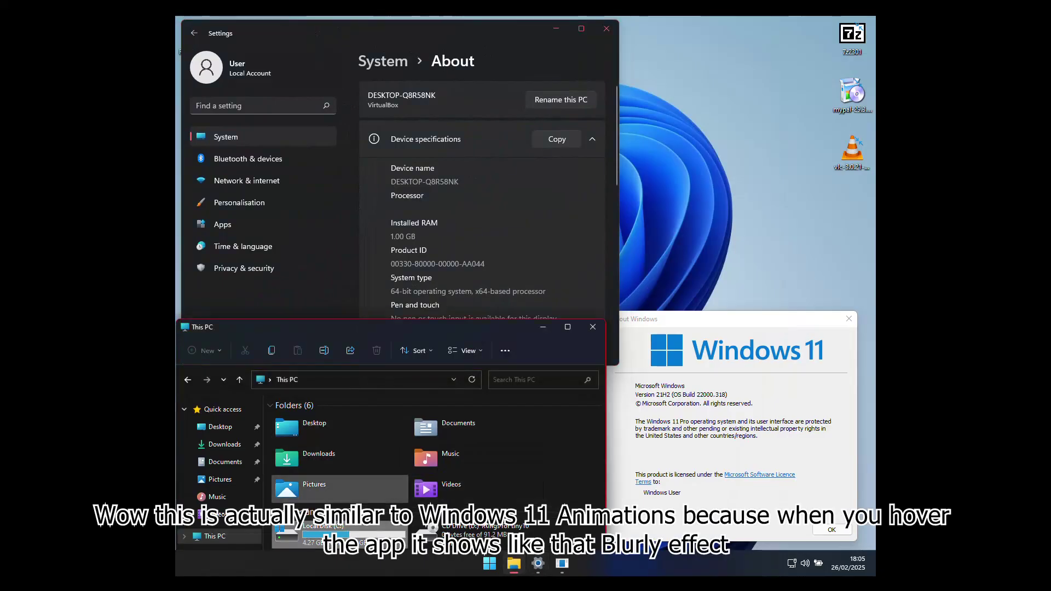
pyautogui.moveTo(307, 44)
pyautogui.mouseDown()
pyautogui.moveTo(347, 258)
pyautogui.moveTo(560, 15)
pyautogui.moveTo(378, 17)
pyautogui.moveTo(509, 237)
pyautogui.moveTo(537, 17)
pyautogui.moveTo(175, 16)
pyautogui.moveTo(438, 548)
pyautogui.moveTo(711, 449)
pyautogui.moveTo(811, 547)
pyautogui.moveTo(871, 17)
pyautogui.moveTo(343, 16)
pyautogui.moveTo(327, 82)
pyautogui.moveTo(321, 40)
pyautogui.moveTo(322, 50)
pyautogui.mouseUp()
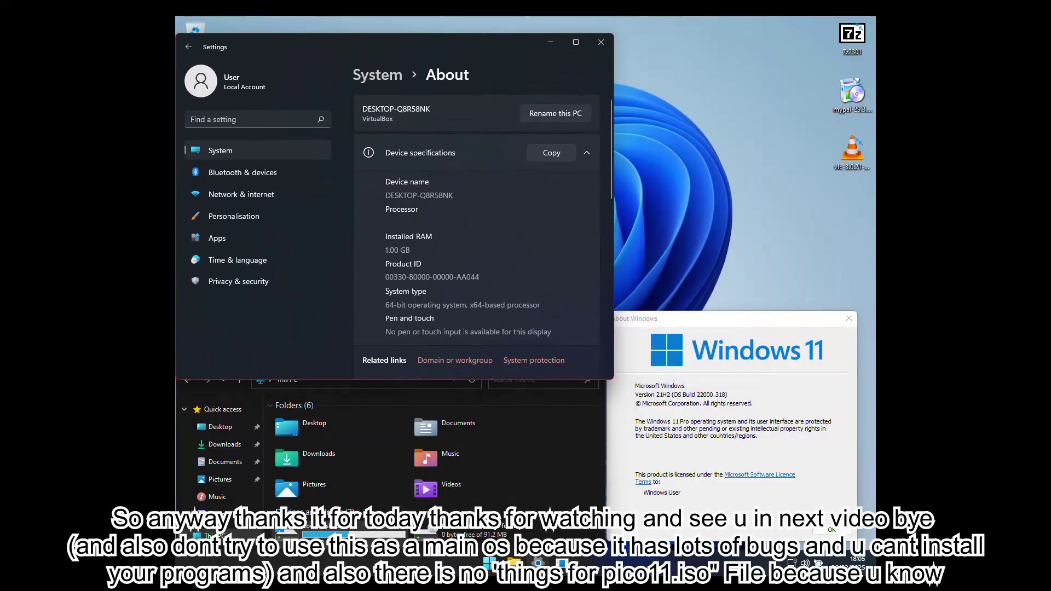
# Open the properties of Local Disk (C:) and move the properties window to the desktop's upper-right area.
pyautogui.rightClick(364, 539)
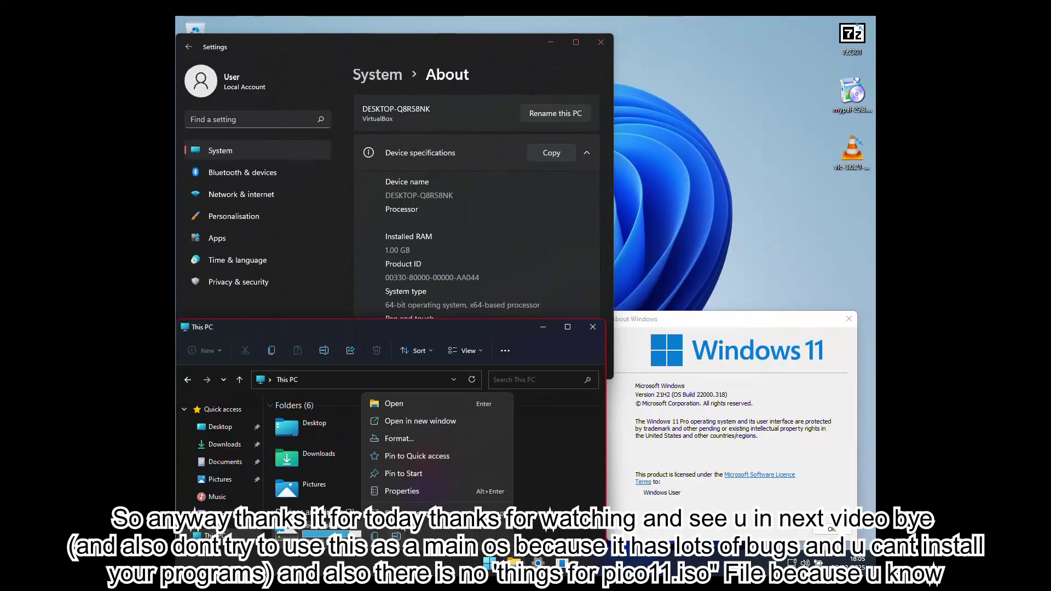
pyautogui.click(438, 491)
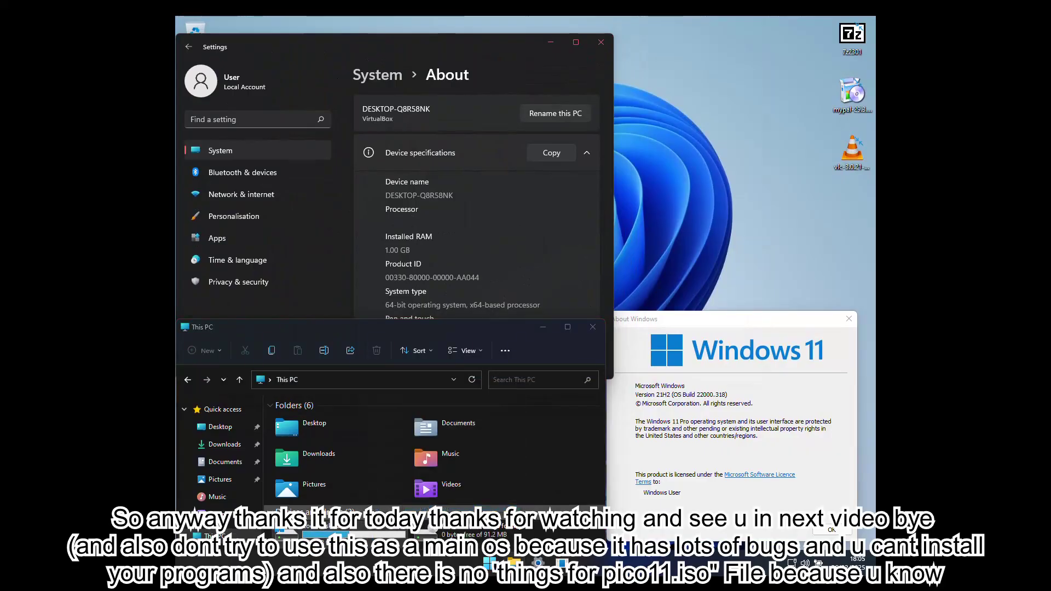
pyautogui.moveTo(423, 295); pyautogui.dragTo(695, 38)
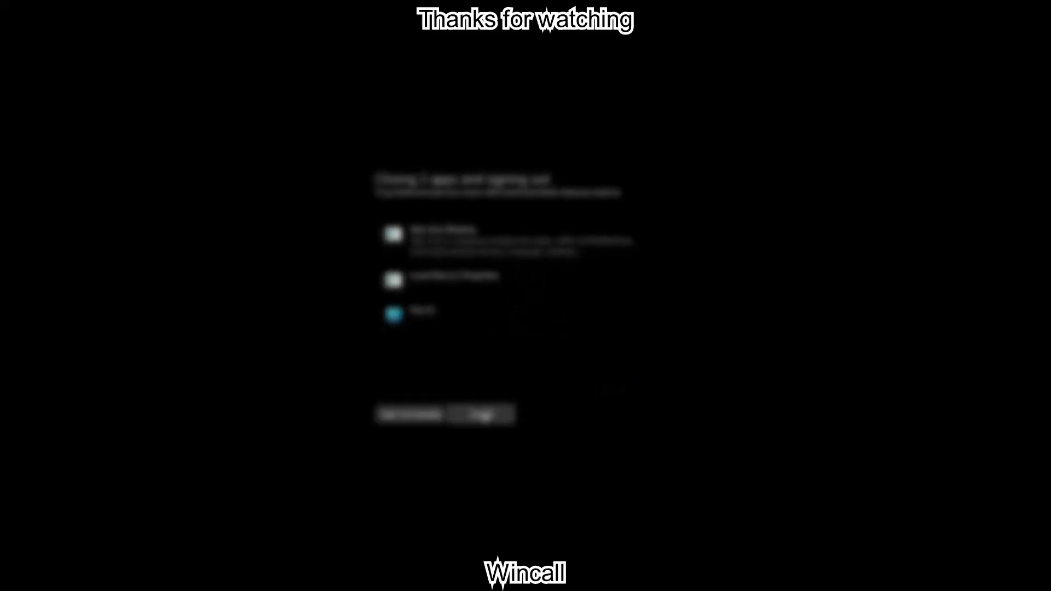
# Sign out despite the open apps and shut down the system from the sign-in screen.
pyautogui.click(416, 417)
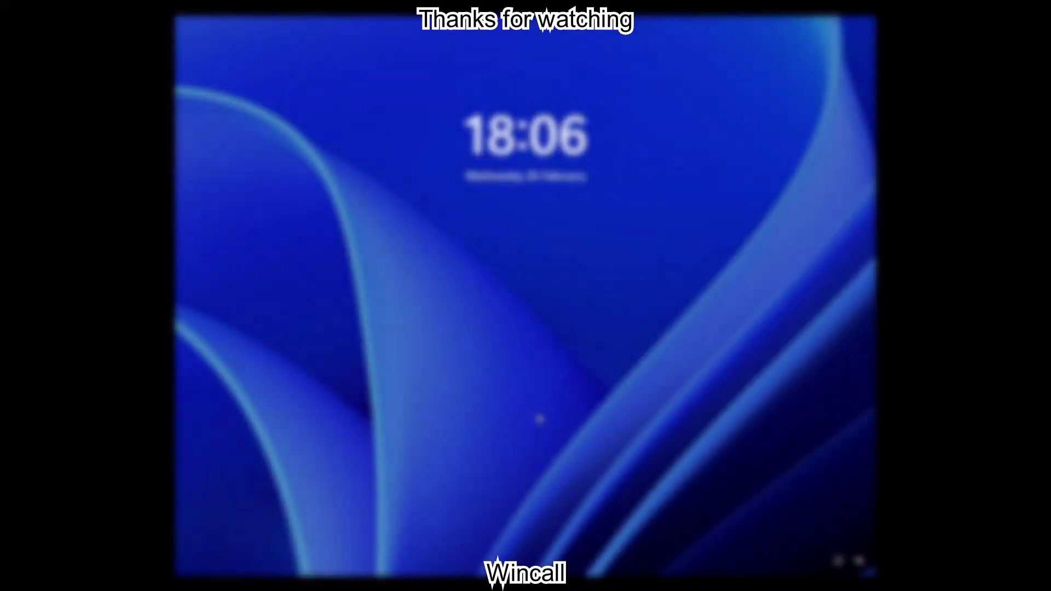
pyautogui.click(540, 418)
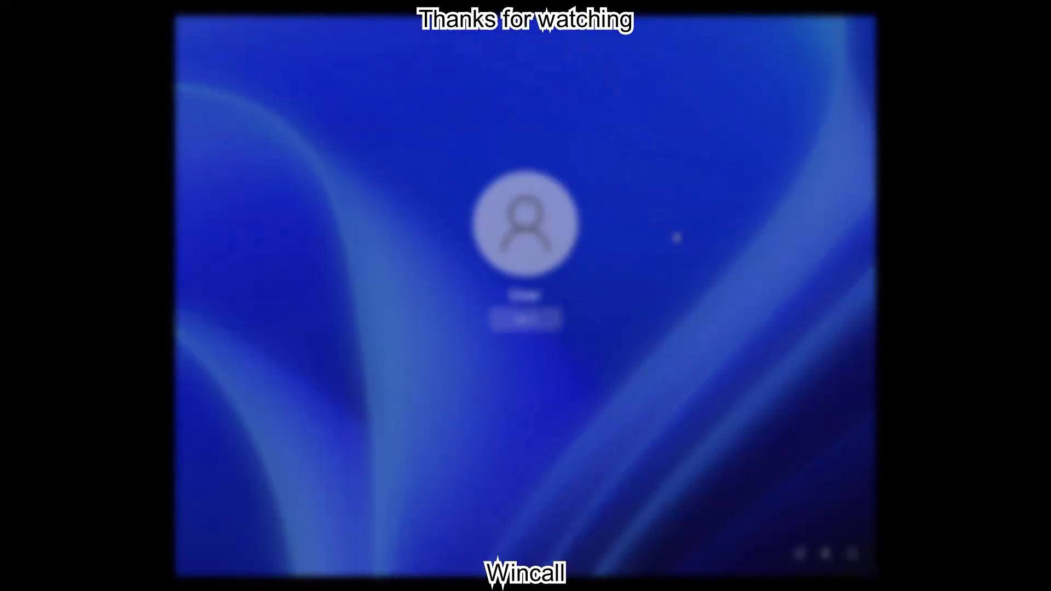
pyautogui.click(852, 554)
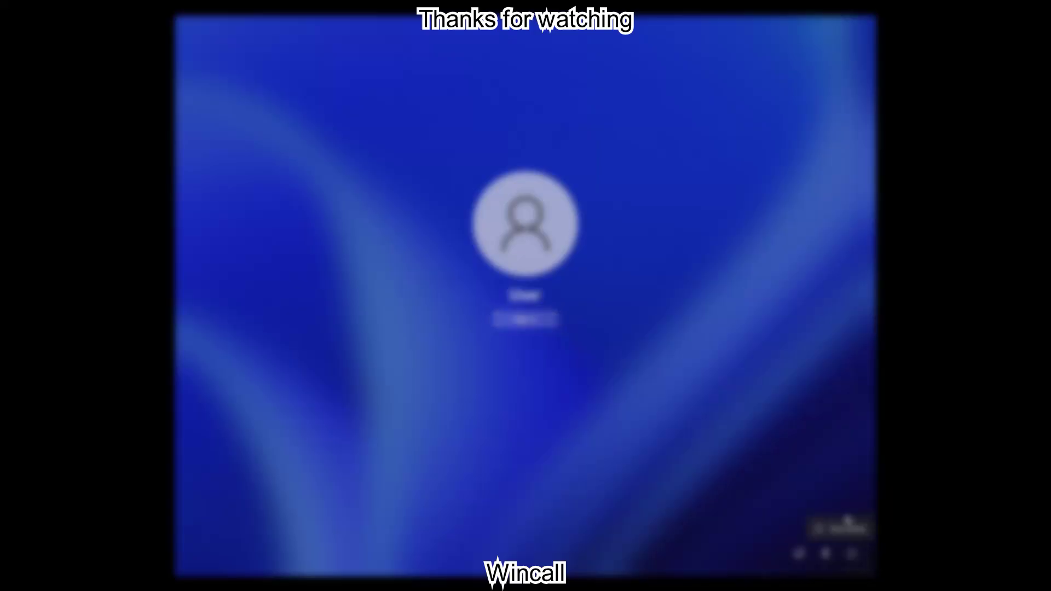
pyautogui.click(840, 504)
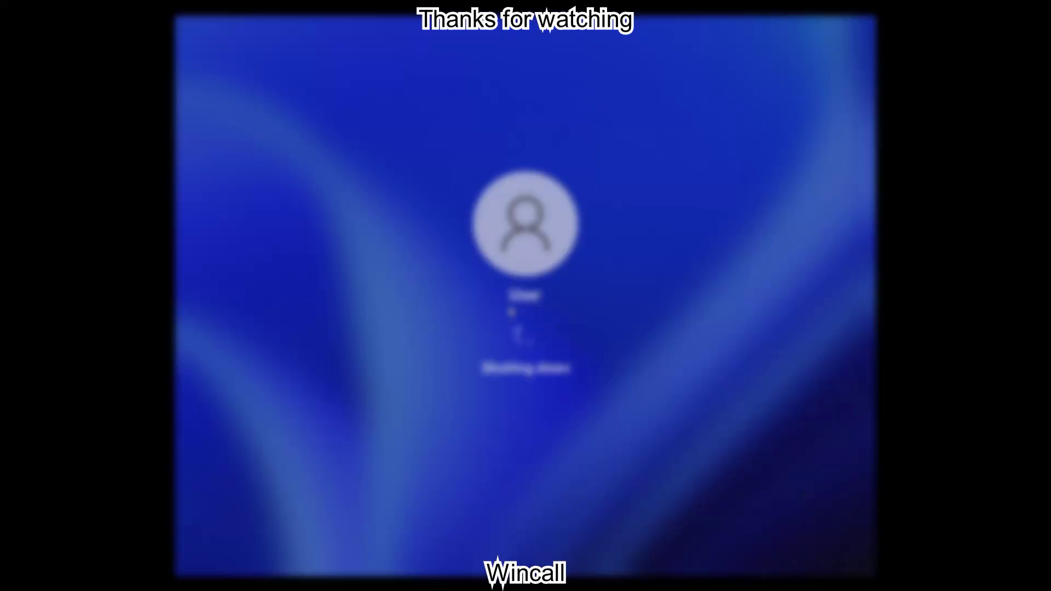